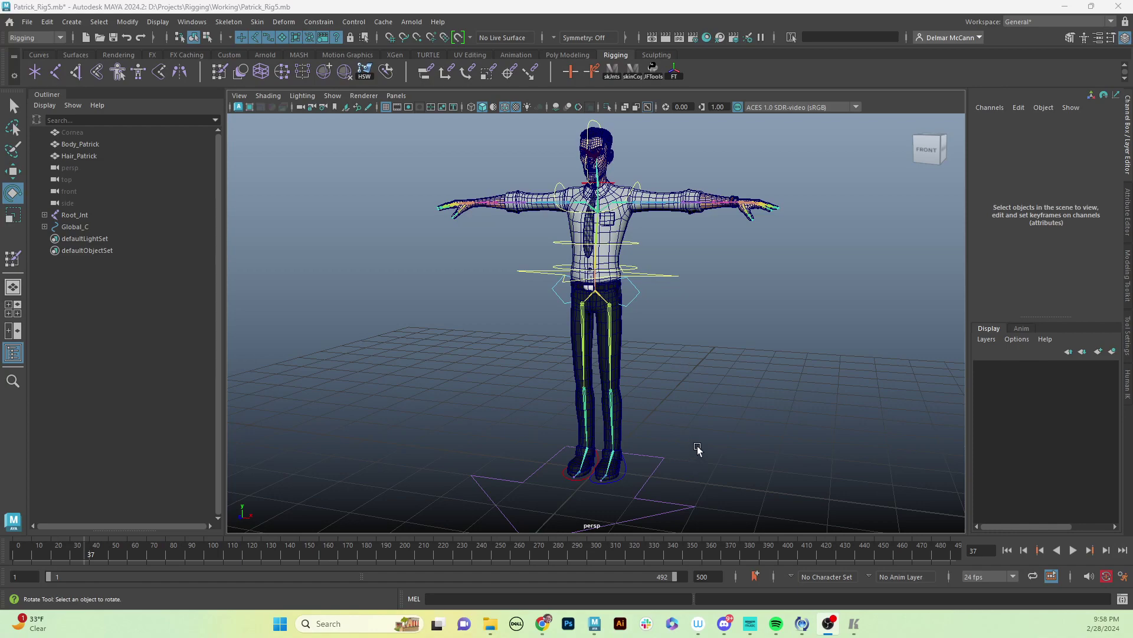
# - Move the L_Leg_C control up and forward to Translate Y 2.266 and Translate Z 6.7
pyautogui.keyDown('alt'); pyautogui.moveTo(691, 455); pyautogui.dragTo(703, 430, button='middle'); pyautogui.keyUp('alt')
pyautogui.keyDown('alt'); pyautogui.moveTo(704, 429); pyautogui.dragTo(615, 447); pyautogui.keyUp('alt')
pyautogui.keyDown('alt'); pyautogui.moveTo(614, 447); pyautogui.dragTo(703, 439, button='right'); pyautogui.keyUp('alt')
pyautogui.scroll(3, 702, 442)
pyautogui.keyDown('alt'); pyautogui.moveTo(731, 392); pyautogui.dragTo(655, 435); pyautogui.keyUp('alt')
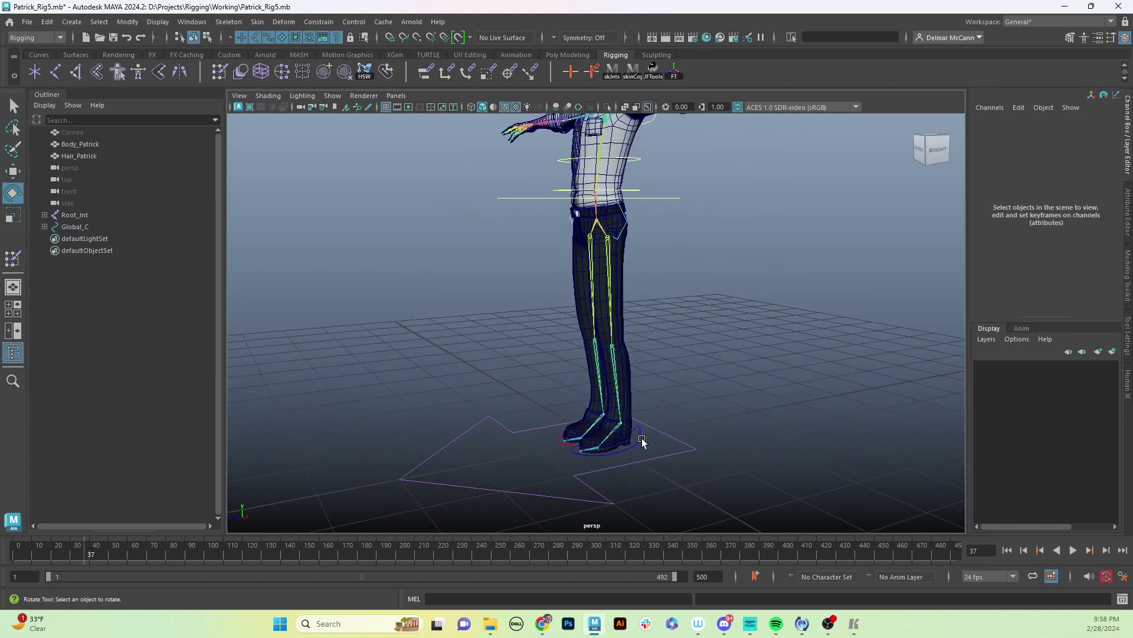
pyautogui.click(641, 442)
pyautogui.press('w')
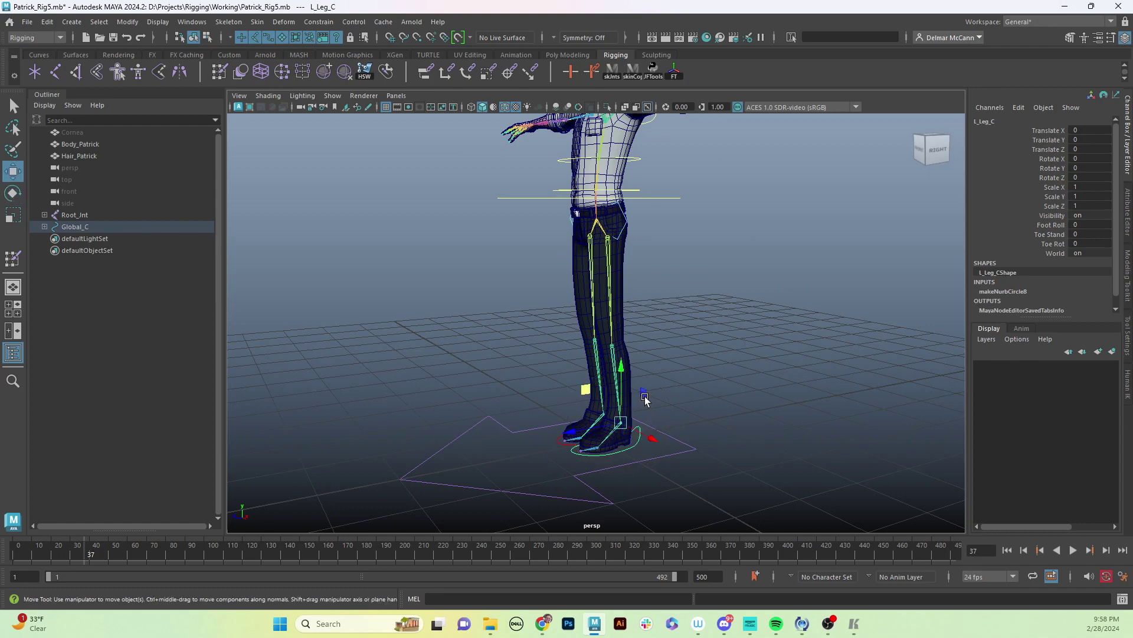
pyautogui.keyDown('alt'); pyautogui.moveTo(713, 389); pyautogui.dragTo(732, 376); pyautogui.keyUp('alt')
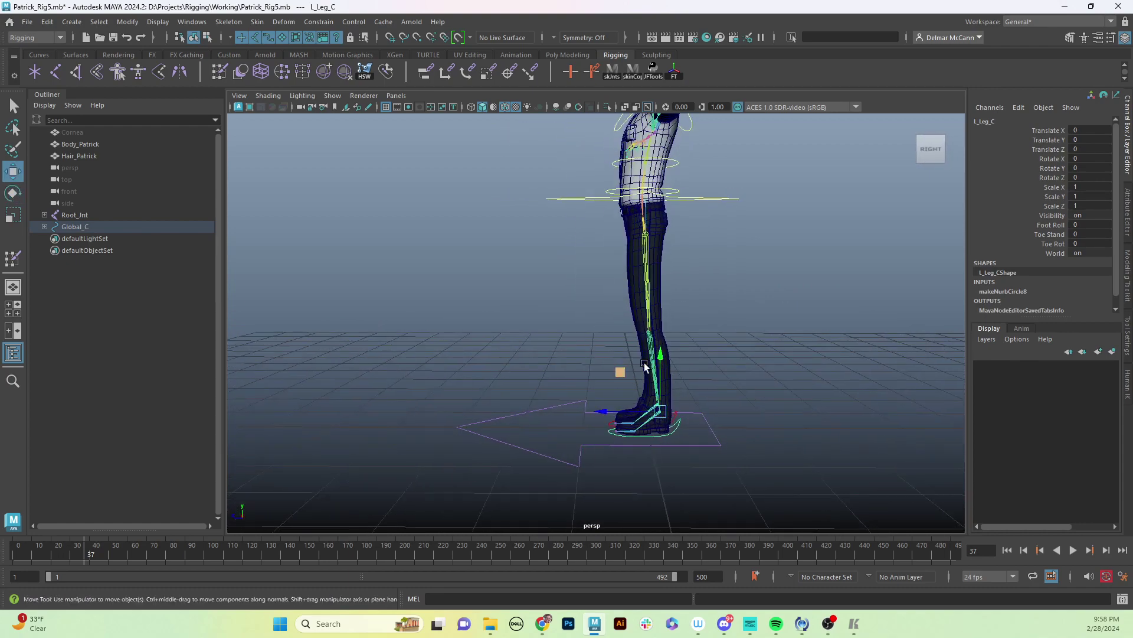
pyautogui.keyDown('alt'); pyautogui.moveTo(657, 359); pyautogui.dragTo(647, 334); pyautogui.keyUp('alt')
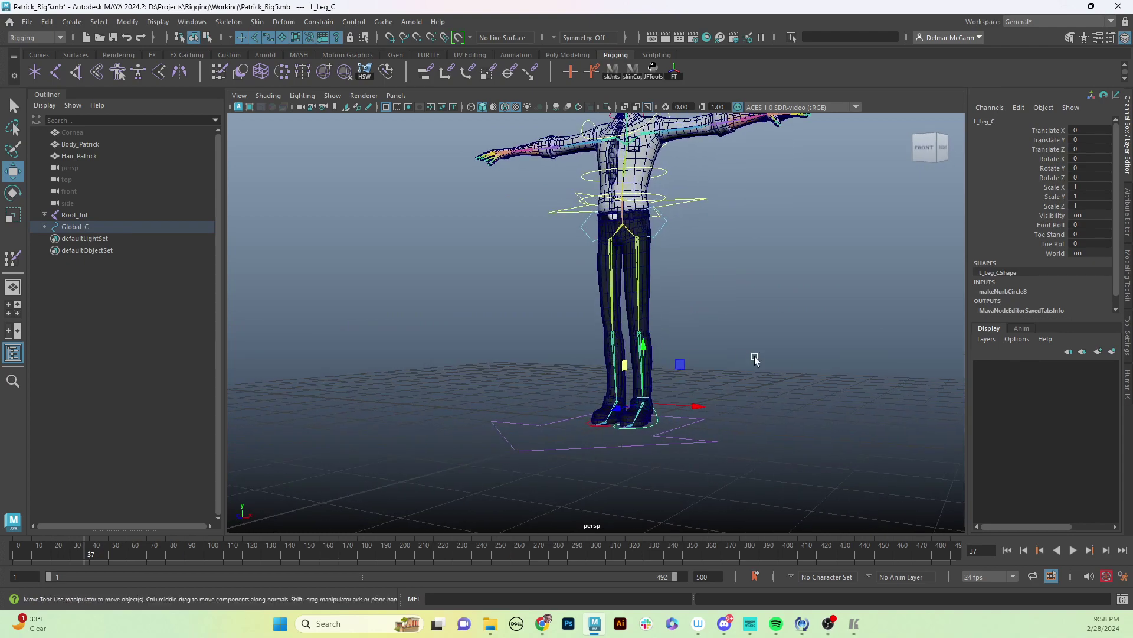
pyautogui.keyDown('alt'); pyautogui.moveTo(764, 351); pyautogui.dragTo(660, 381); pyautogui.keyUp('alt')
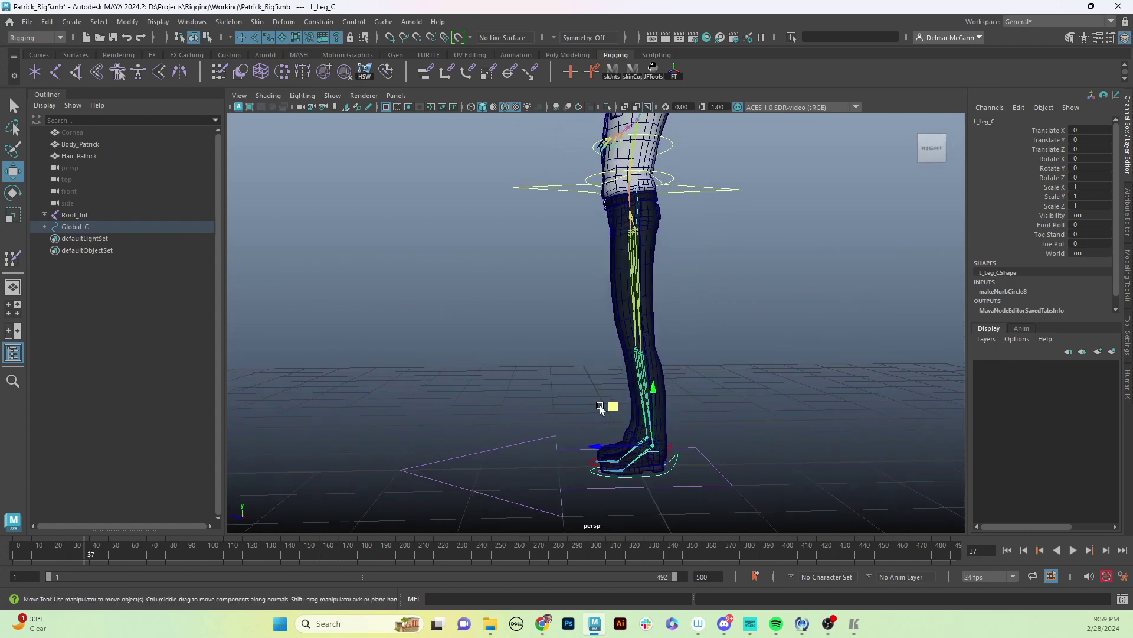
pyautogui.moveTo(608, 408); pyautogui.dragTo(561, 390)
# - Rotate the L_Leg_C control about 62 degrees around Y and examine how the left knee follows
pyautogui.keyDown('alt'); pyautogui.moveTo(539, 445); pyautogui.dragTo(675, 441); pyautogui.keyUp('alt')
pyautogui.press('e')
pyautogui.keyDown('alt'); pyautogui.moveTo(719, 387); pyautogui.dragTo(538, 378); pyautogui.keyUp('alt')
pyautogui.keyDown('alt'); pyautogui.moveTo(597, 225); pyautogui.dragTo(608, 311, button='middle'); pyautogui.keyUp('alt')
pyautogui.keyDown('alt'); pyautogui.moveTo(608, 311); pyautogui.dragTo(788, 324, button='right'); pyautogui.keyUp('alt')
pyautogui.keyDown('alt'); pyautogui.moveTo(575, 347); pyautogui.dragTo(788, 359); pyautogui.keyUp('alt')
pyautogui.keyDown('alt'); pyautogui.moveTo(666, 424); pyautogui.dragTo(688, 320, button='middle'); pyautogui.keyUp('alt')
pyautogui.keyDown('alt'); pyautogui.moveTo(711, 415); pyautogui.dragTo(723, 312, button='middle'); pyautogui.keyUp('alt')
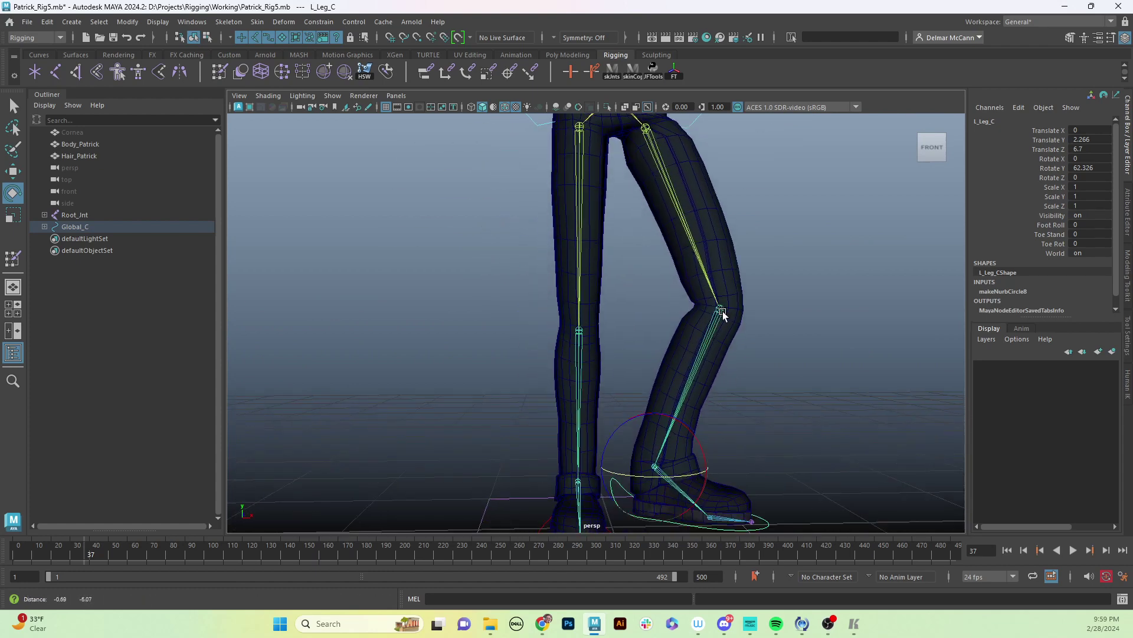
pyautogui.keyDown('alt'); pyautogui.moveTo(783, 360); pyautogui.dragTo(748, 368); pyautogui.keyUp('alt')
pyautogui.keyDown('alt'); pyautogui.moveTo(748, 368); pyautogui.dragTo(713, 382, button='right'); pyautogui.keyUp('alt')
pyautogui.keyDown('alt'); pyautogui.moveTo(732, 384); pyautogui.dragTo(739, 369, button='middle'); pyautogui.keyUp('alt')
pyautogui.moveTo(739, 369)
pyautogui.keyDown('alt'); pyautogui.mouseDown()
pyautogui.moveTo(751, 367)
pyautogui.moveTo(719, 369)
pyautogui.moveTo(749, 362)
pyautogui.mouseUp(); pyautogui.keyUp('alt')
# - Undo the move and rotation of the left leg control and clear the selection
pyautogui.hotkey('ctrl', 'z')
pyautogui.hotkey('ctrl', 'z')
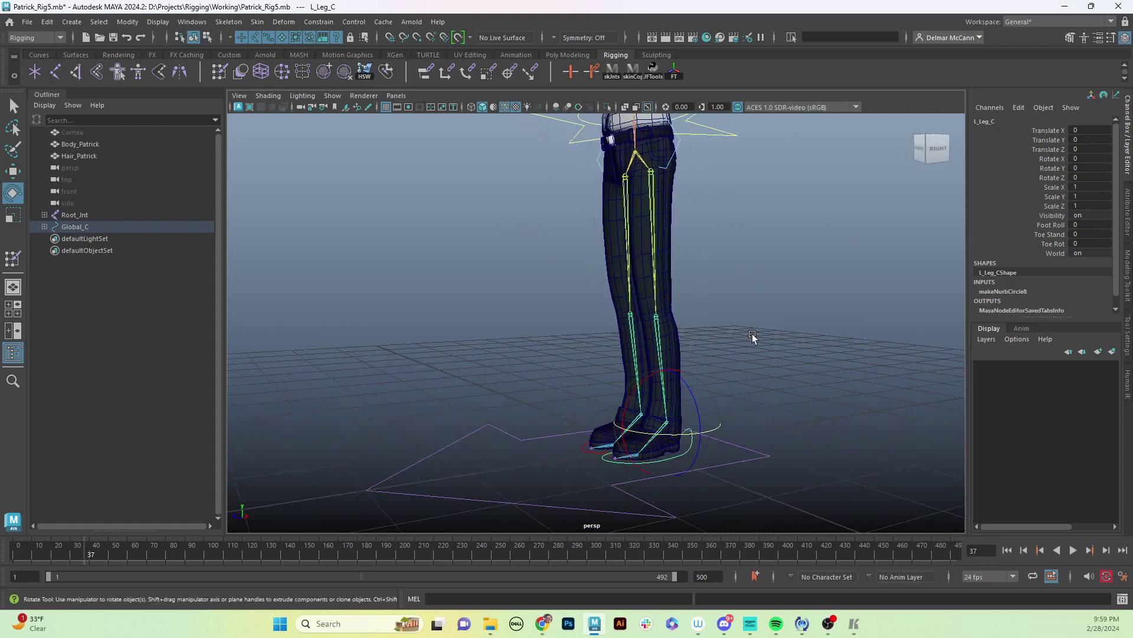
pyautogui.click(752, 335)
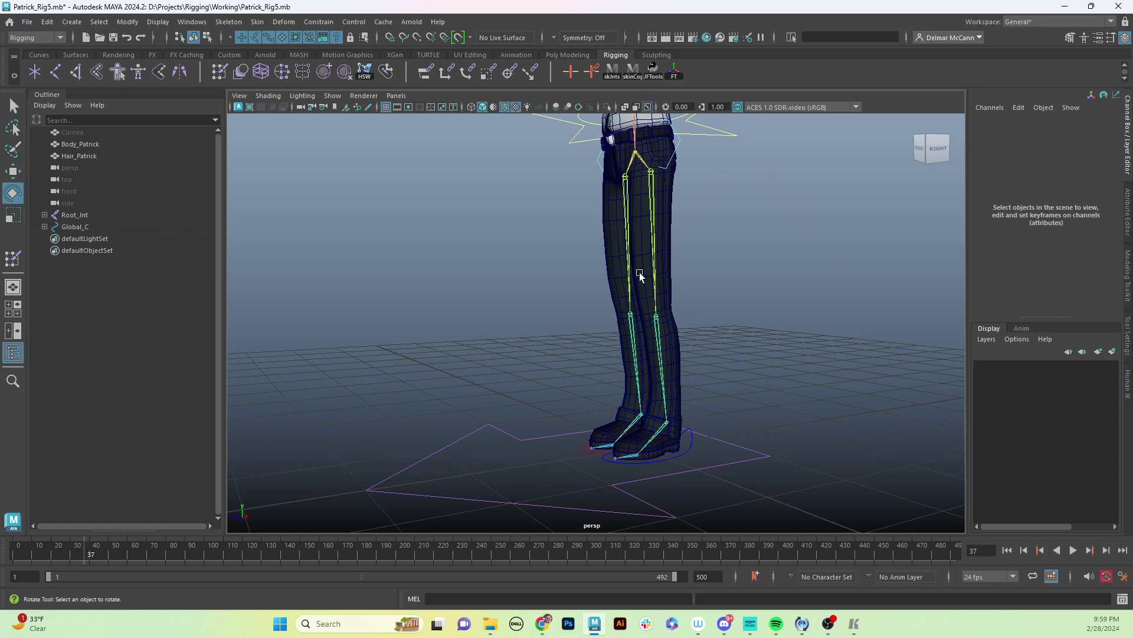
# - Examine the knee joints of both legs from several angles and locate the Pole Vector constraint command
pyautogui.keyDown('alt'); pyautogui.moveTo(704, 347); pyautogui.dragTo(751, 328); pyautogui.keyUp('alt')
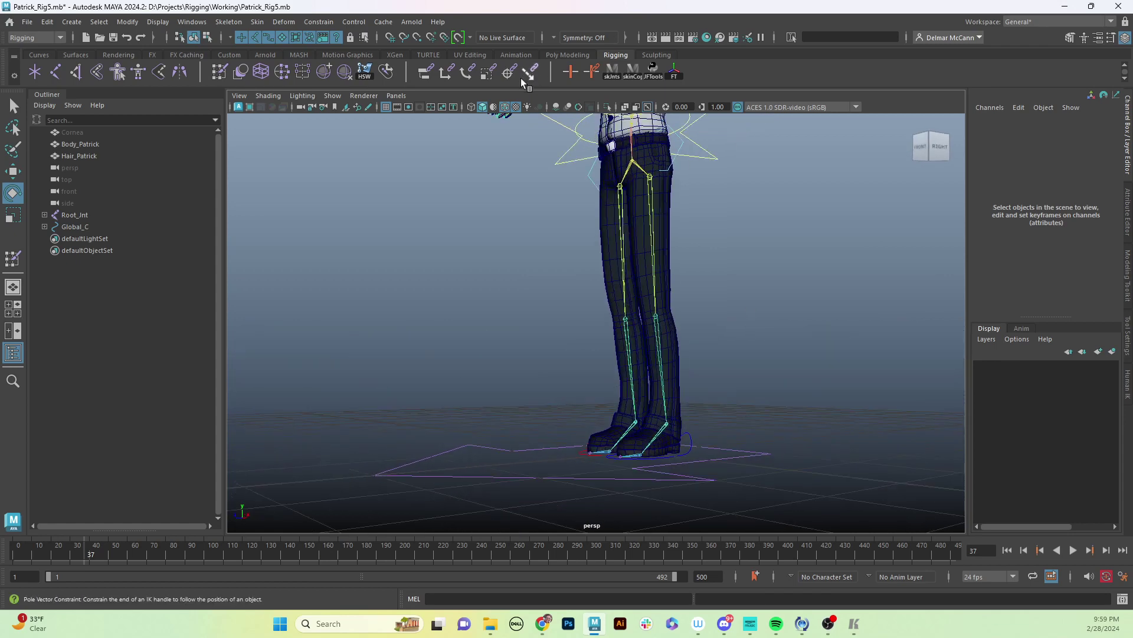
pyautogui.click(326, 22)
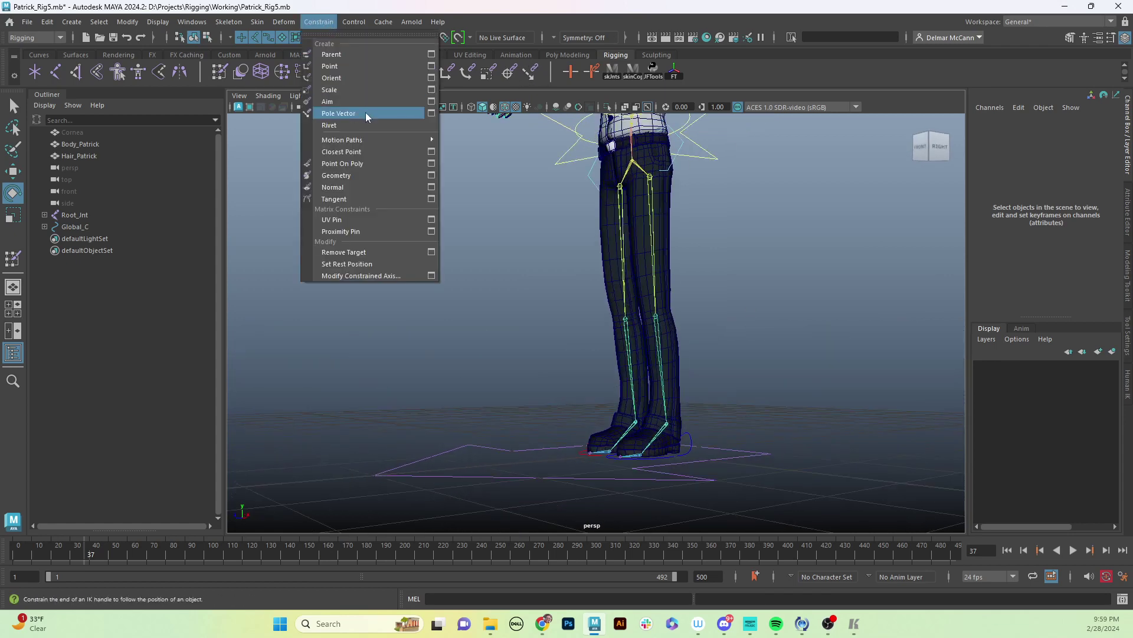
pyautogui.click(508, 242)
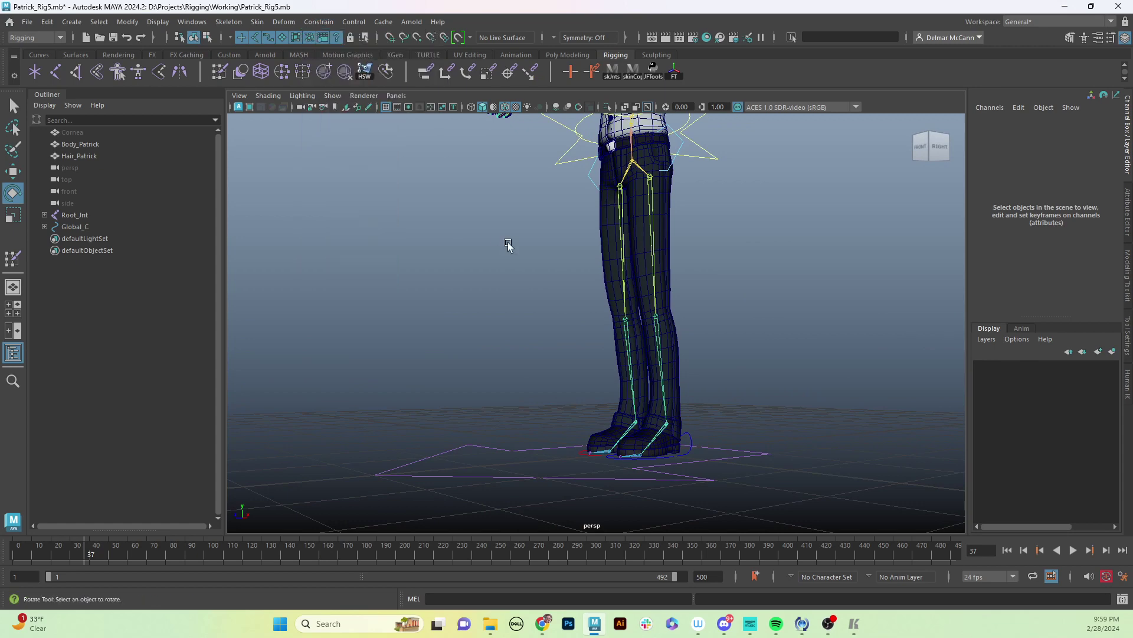
pyautogui.keyDown('alt'); pyautogui.moveTo(710, 291); pyautogui.dragTo(692, 327); pyautogui.keyUp('alt')
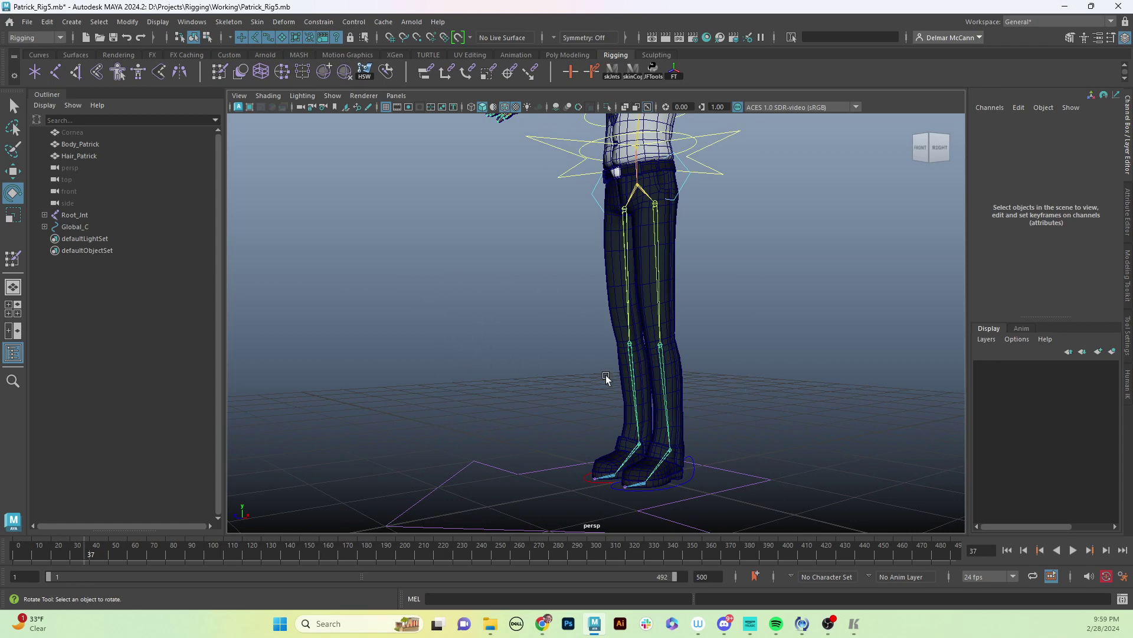
pyautogui.keyDown('alt'); pyautogui.moveTo(657, 306); pyautogui.dragTo(774, 281); pyautogui.keyUp('alt')
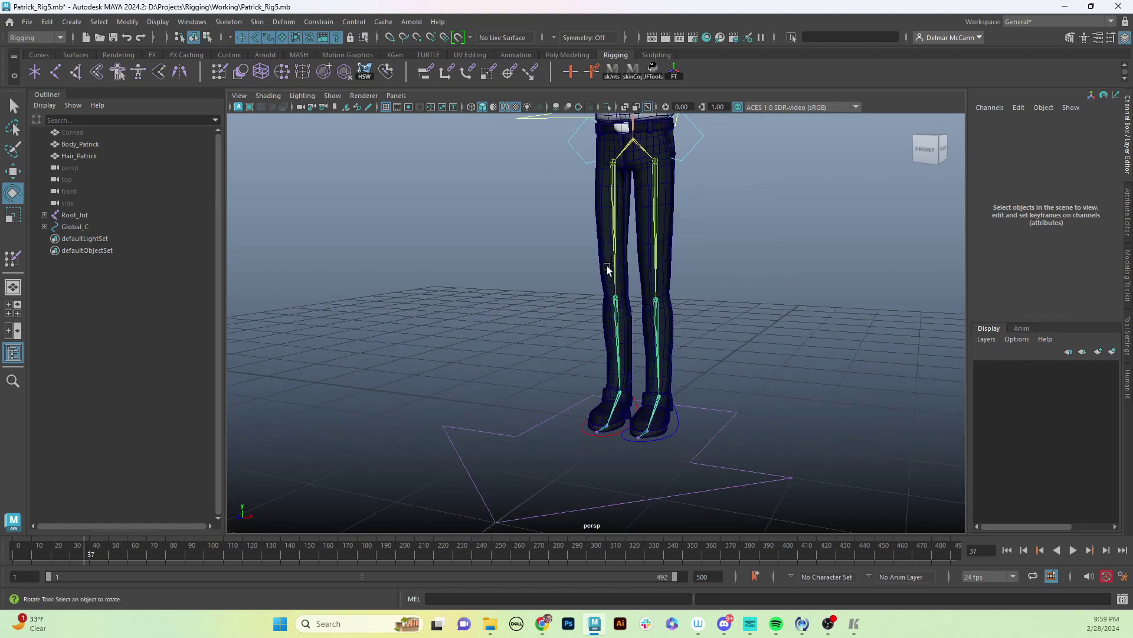
pyautogui.keyDown('alt'); pyautogui.moveTo(703, 302); pyautogui.dragTo(618, 306); pyautogui.keyUp('alt')
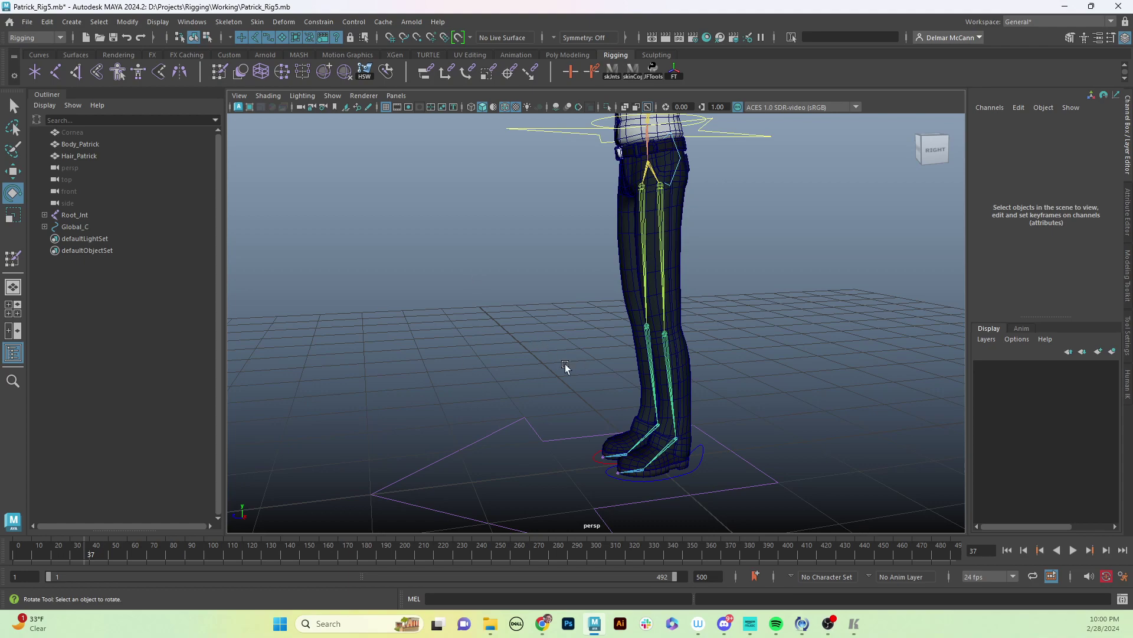
pyautogui.keyDown('alt'); pyautogui.moveTo(549, 367); pyautogui.dragTo(576, 324, button='middle'); pyautogui.keyUp('alt')
pyautogui.keyDown('alt'); pyautogui.moveTo(577, 324); pyautogui.dragTo(576, 362); pyautogui.keyUp('alt')
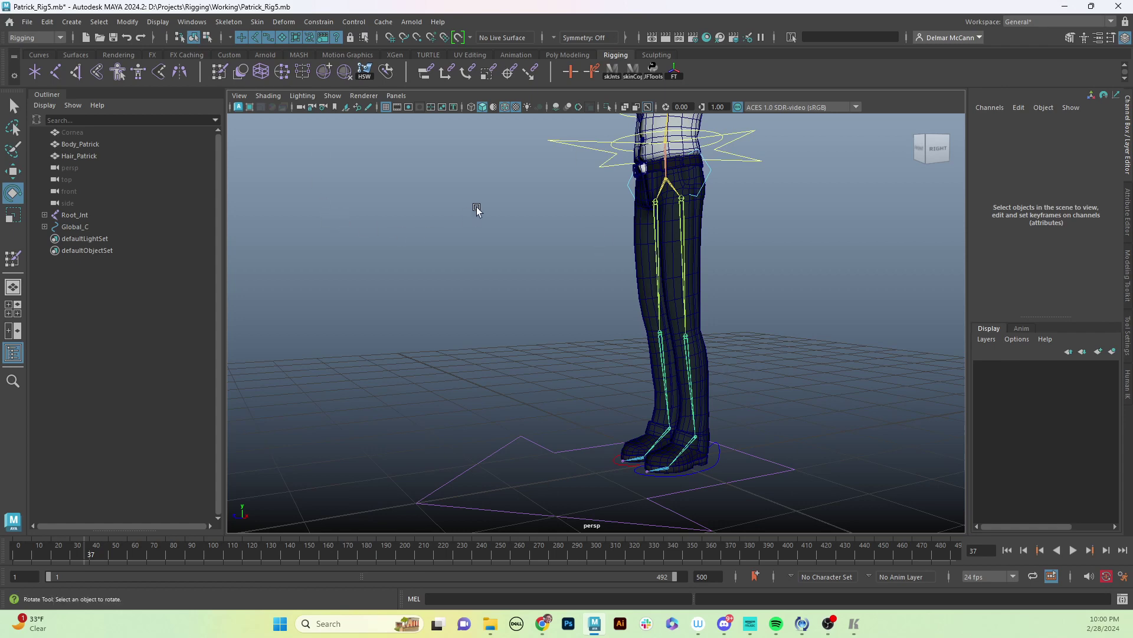
# - Create a NURBS circle at the origin between the character's feet
pyautogui.click(38, 54)
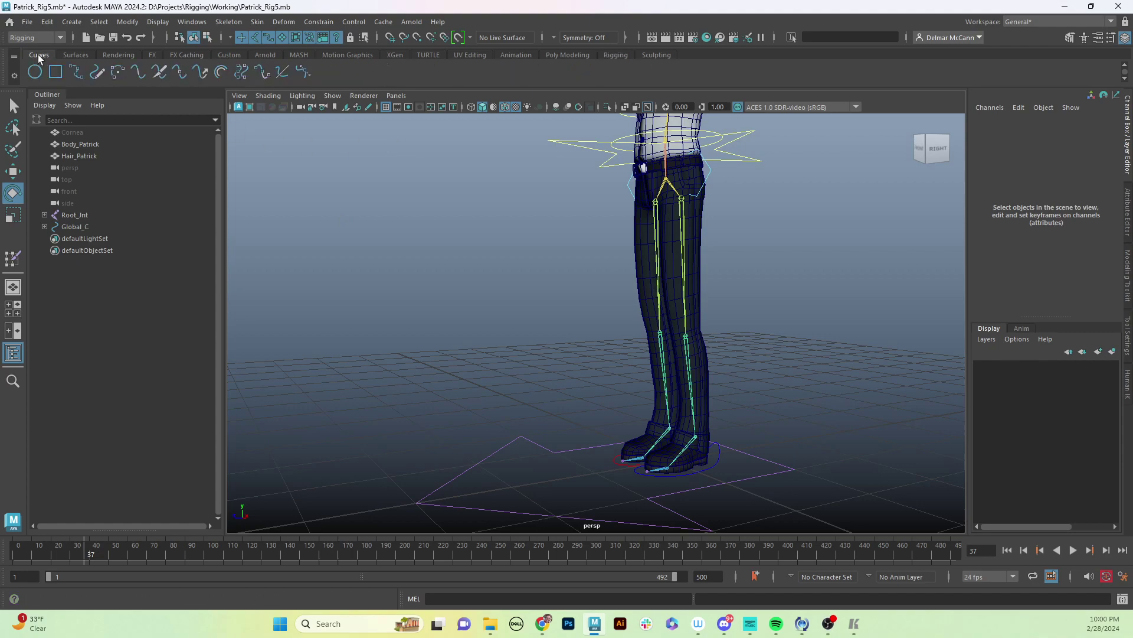
pyautogui.click(37, 74)
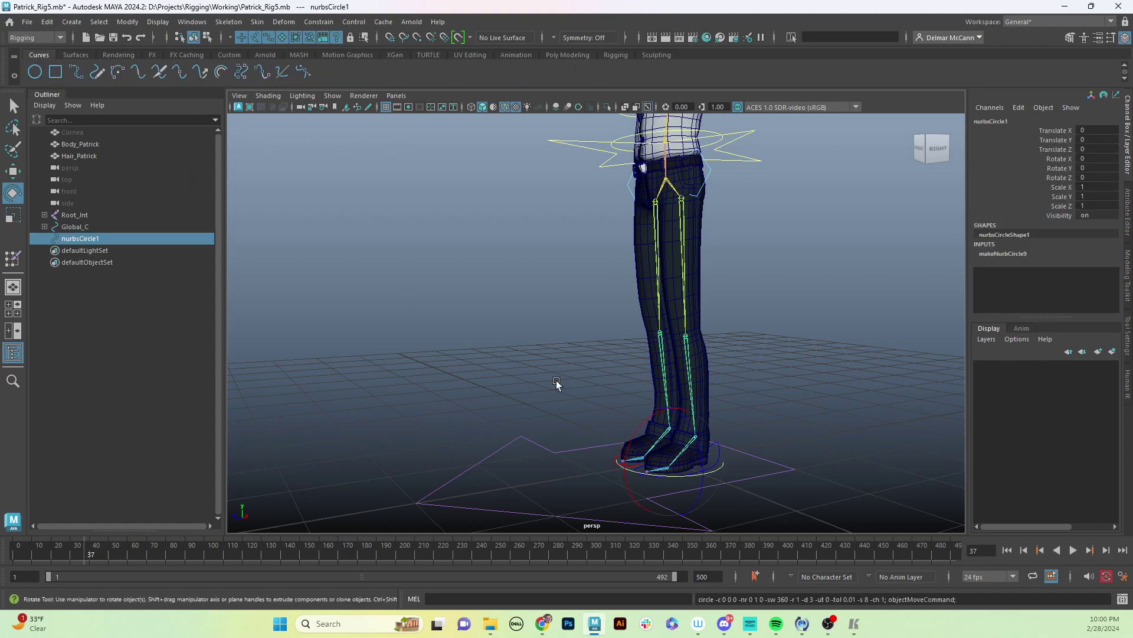
pyautogui.keyDown('alt'); pyautogui.moveTo(587, 397); pyautogui.dragTo(676, 348); pyautogui.keyUp('alt')
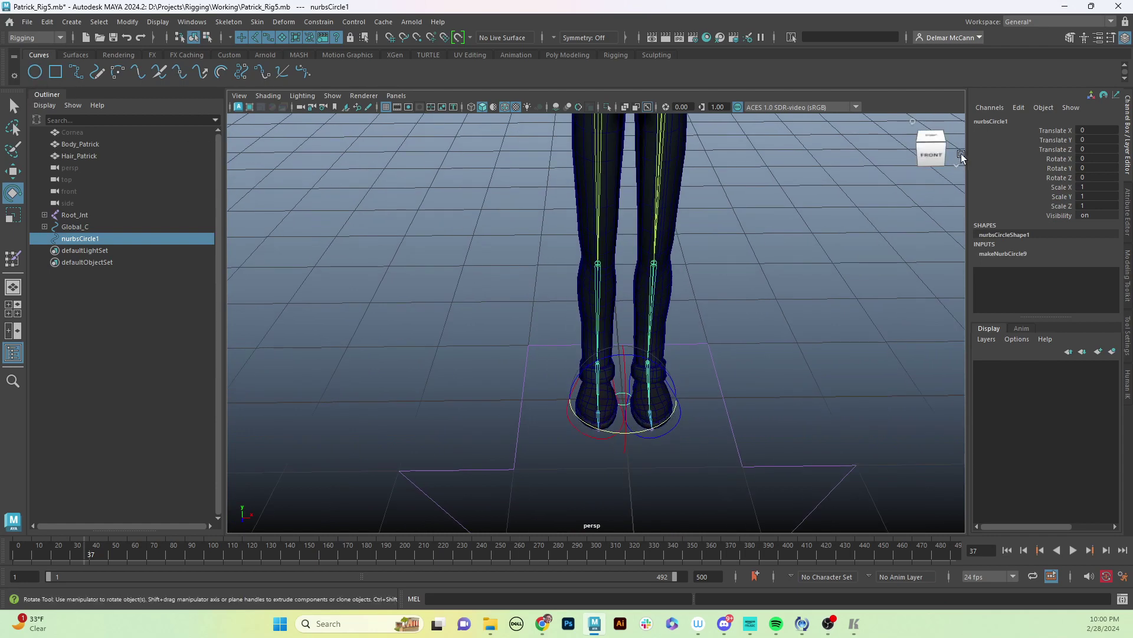
# - Set the new circle's degree to Linear and its sections to 16
pyautogui.doubleClick(1011, 235)
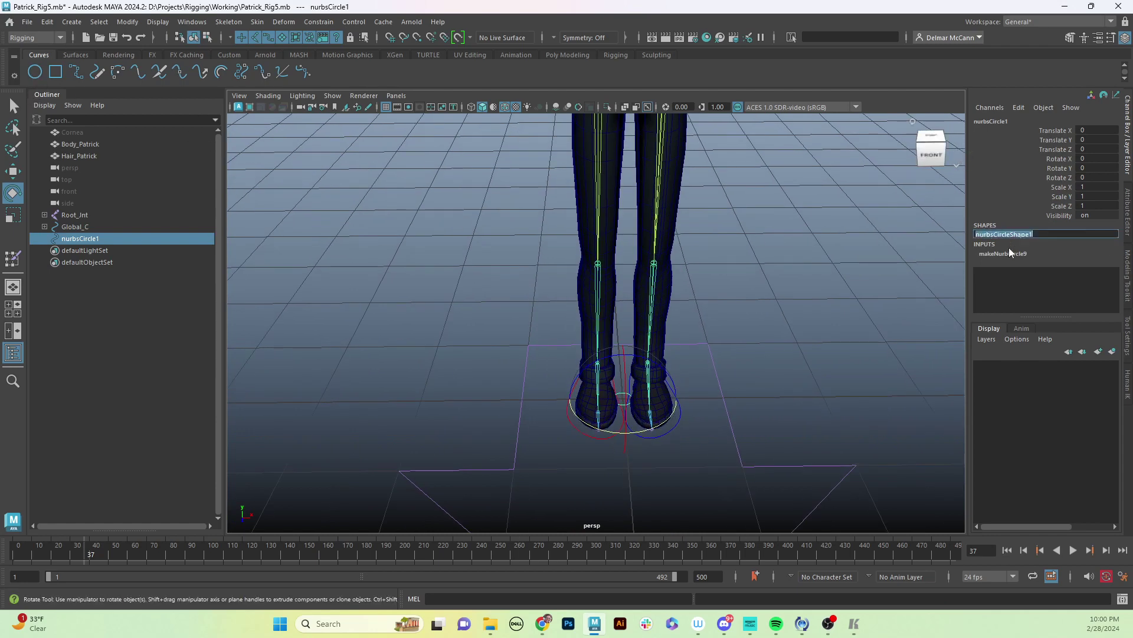
pyautogui.click(1014, 253)
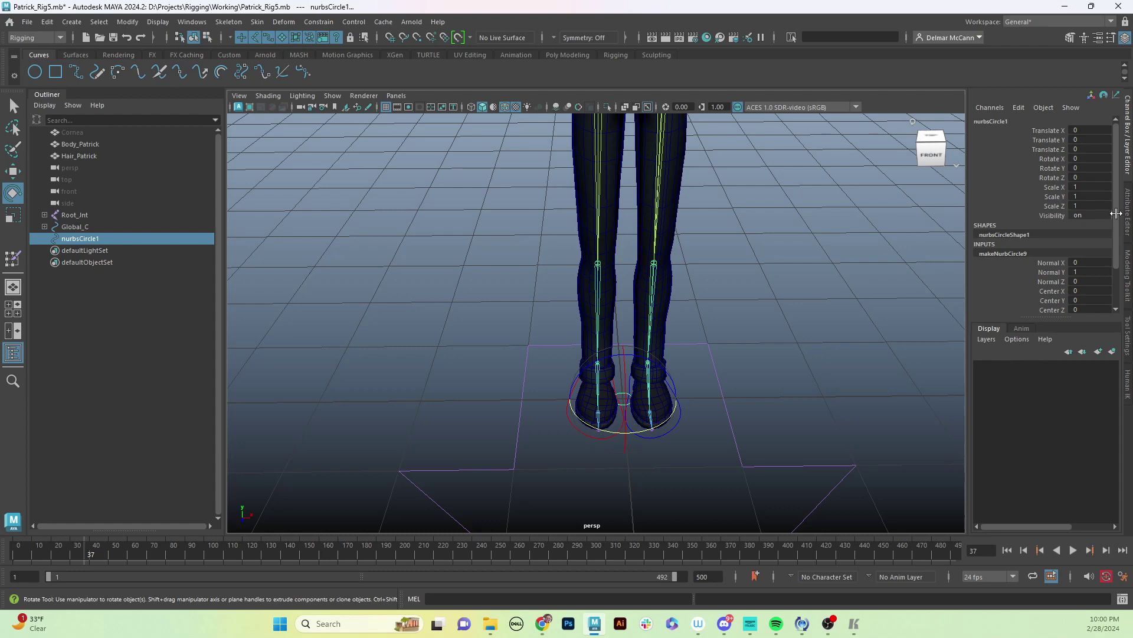
pyautogui.scroll(-3, 1118, 209)
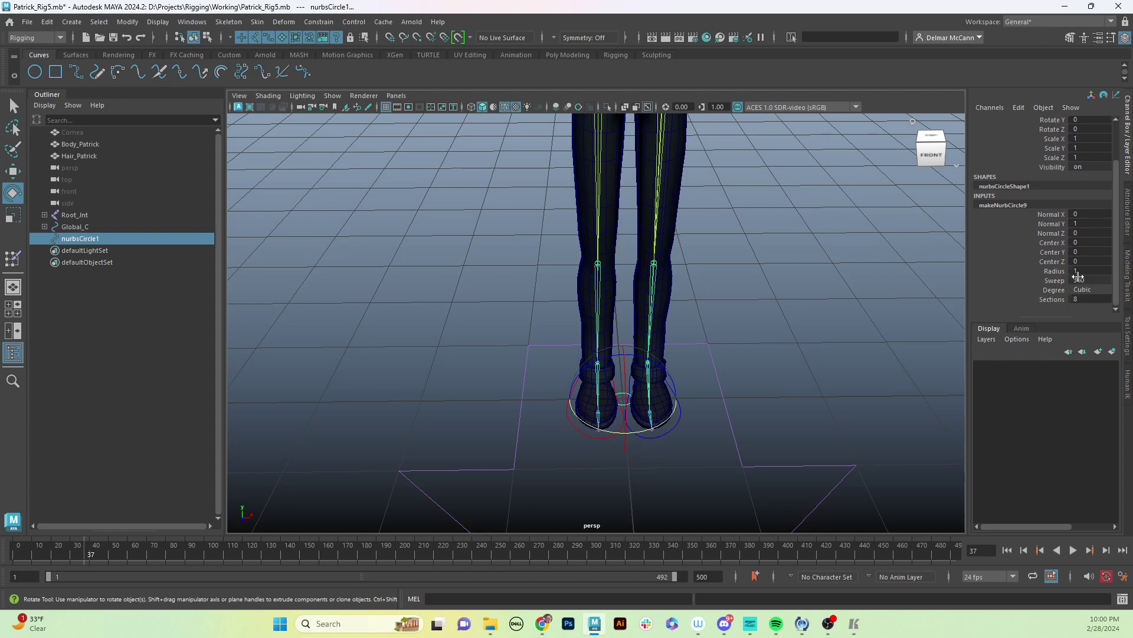
pyautogui.click(1095, 292)
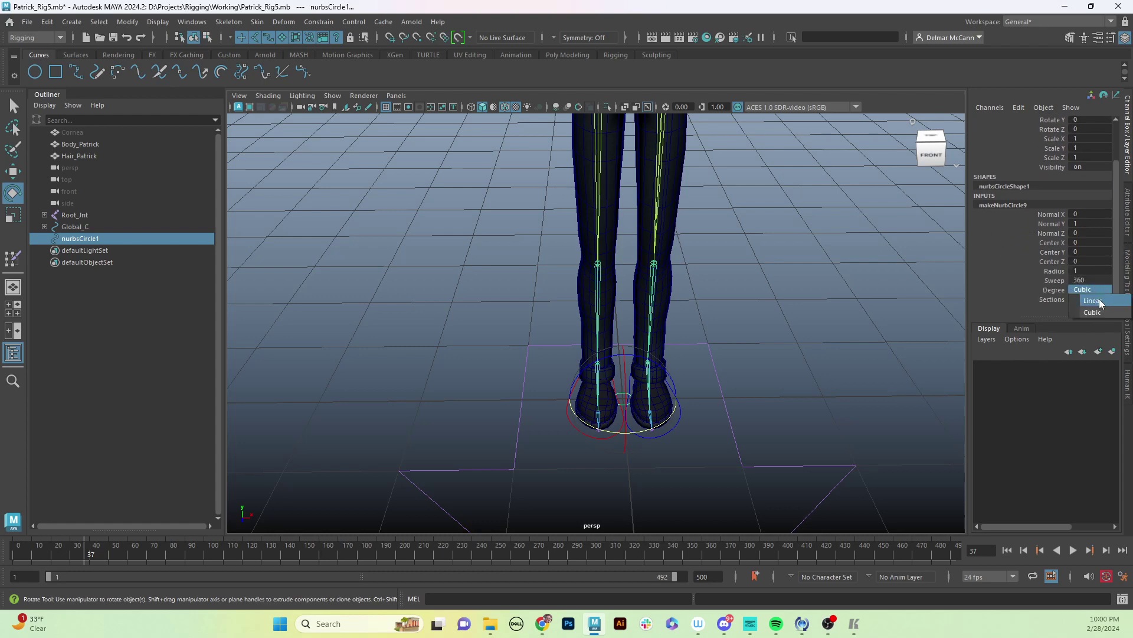
pyautogui.click(1099, 302)
pyautogui.doubleClick(1091, 299)
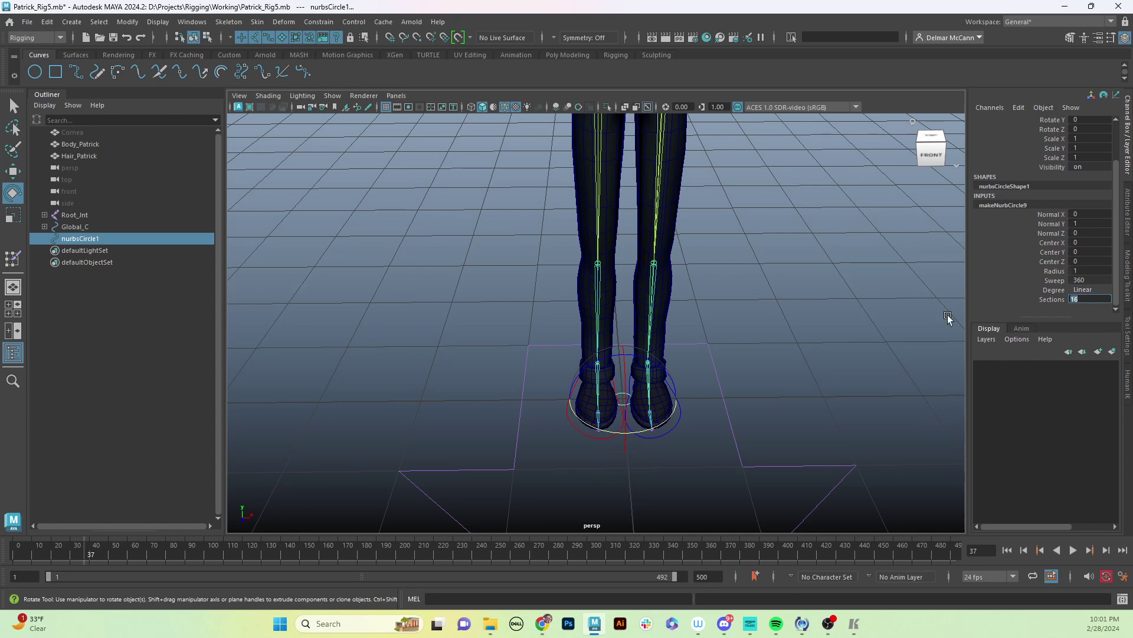
pyautogui.keyDown('alt'); pyautogui.moveTo(713, 386); pyautogui.dragTo(717, 398); pyautogui.keyUp('alt')
pyautogui.keyDown('alt'); pyautogui.moveTo(718, 398); pyautogui.dragTo(722, 396, button='middle'); pyautogui.keyUp('alt')
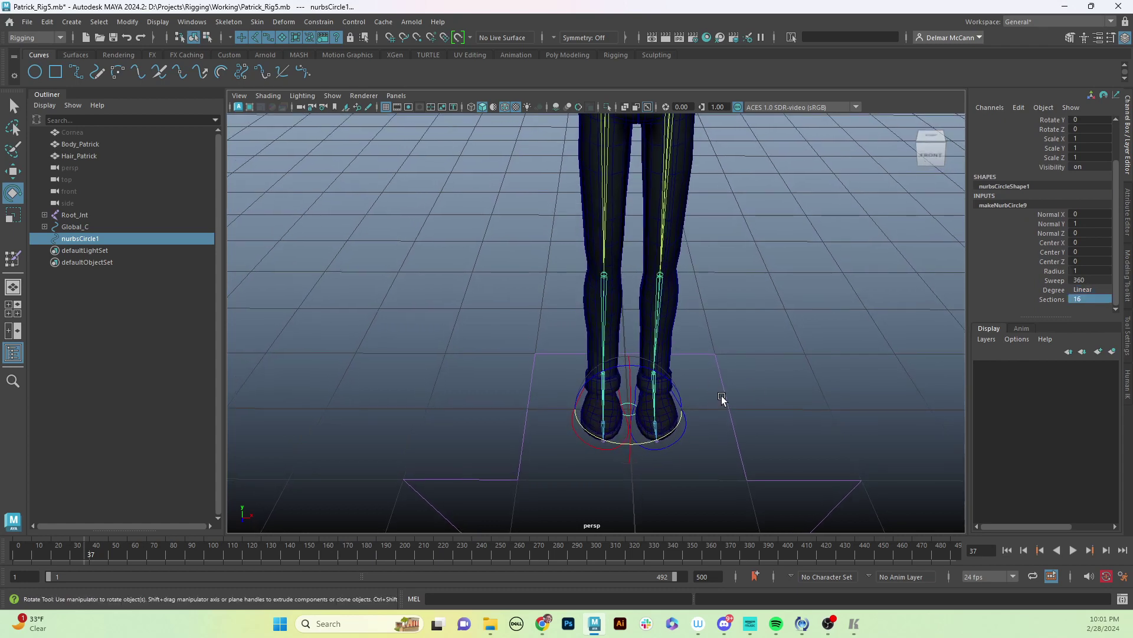
# - Scale all of the circle's control vertices outward so that the curve surrounds both feet
pyautogui.press('F8')
pyautogui.moveTo(561, 366); pyautogui.dragTo(704, 475)
pyautogui.press('r')
pyautogui.keyDown('alt'); pyautogui.moveTo(704, 474); pyautogui.dragTo(786, 445, button='right'); pyautogui.keyUp('alt')
pyautogui.keyDown('alt'); pyautogui.moveTo(787, 446); pyautogui.dragTo(774, 443, button='middle'); pyautogui.keyUp('alt')
pyautogui.moveTo(677, 392); pyautogui.dragTo(829, 375)
pyautogui.keyDown('alt'); pyautogui.moveTo(758, 470); pyautogui.dragTo(752, 438); pyautogui.keyUp('alt')
# - Scale every other control vertex of the circle inward to form an eight-pointed star
pyautogui.keyDown('shift'); pyautogui.moveTo(642, 415); pyautogui.dragTo(612, 452); pyautogui.keyUp('shift')
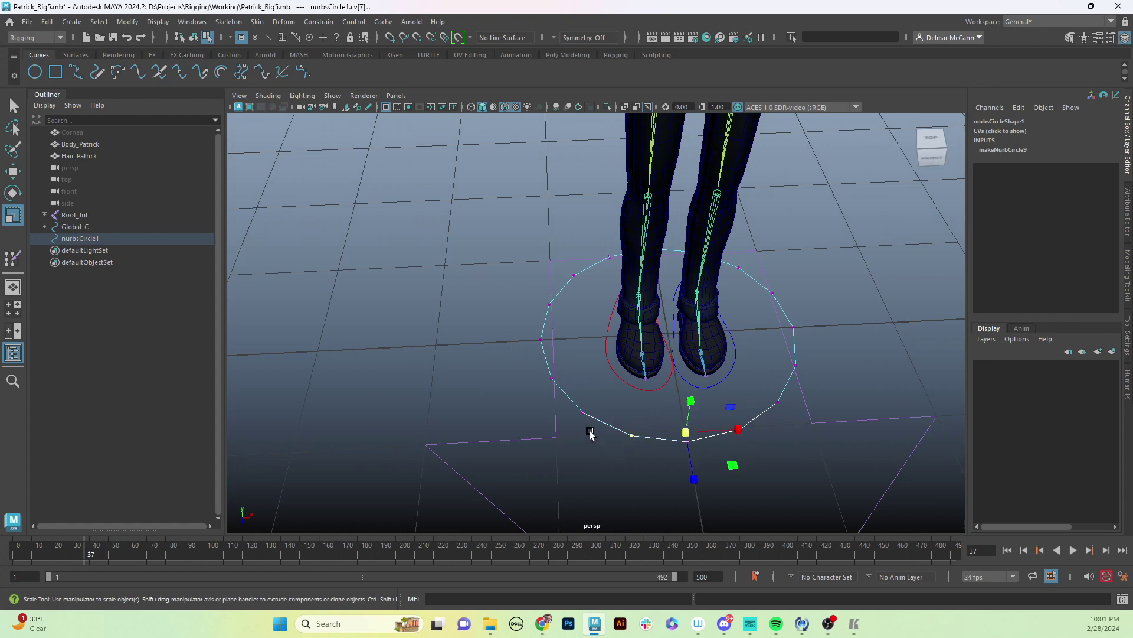
pyautogui.press('q')
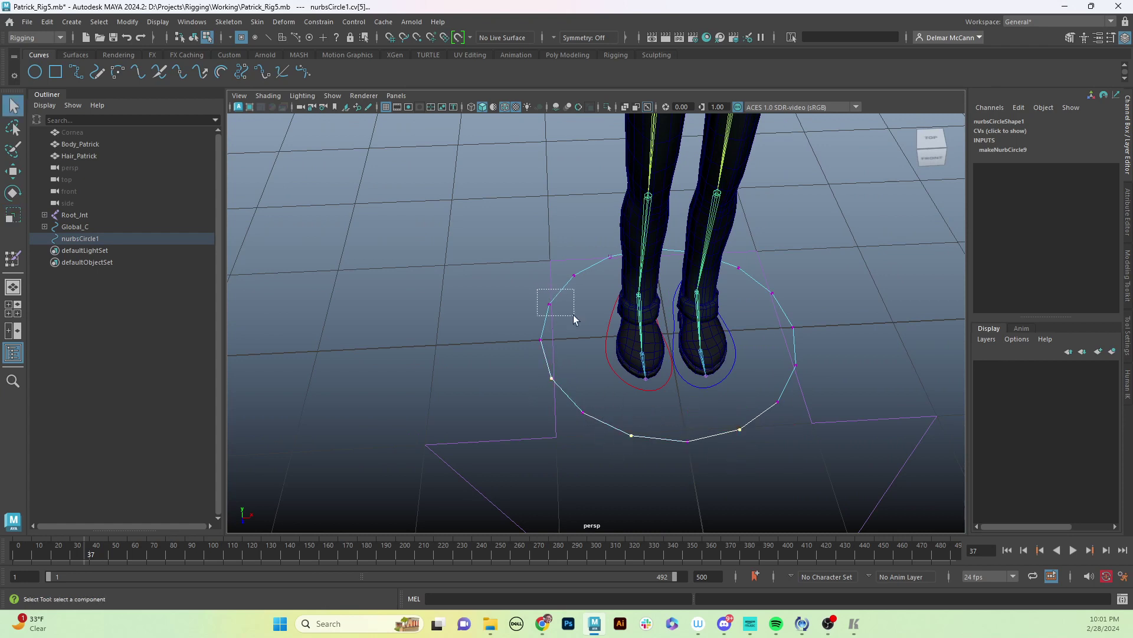
pyautogui.keyDown('alt'); pyautogui.moveTo(600, 282); pyautogui.dragTo(612, 310); pyautogui.keyUp('alt')
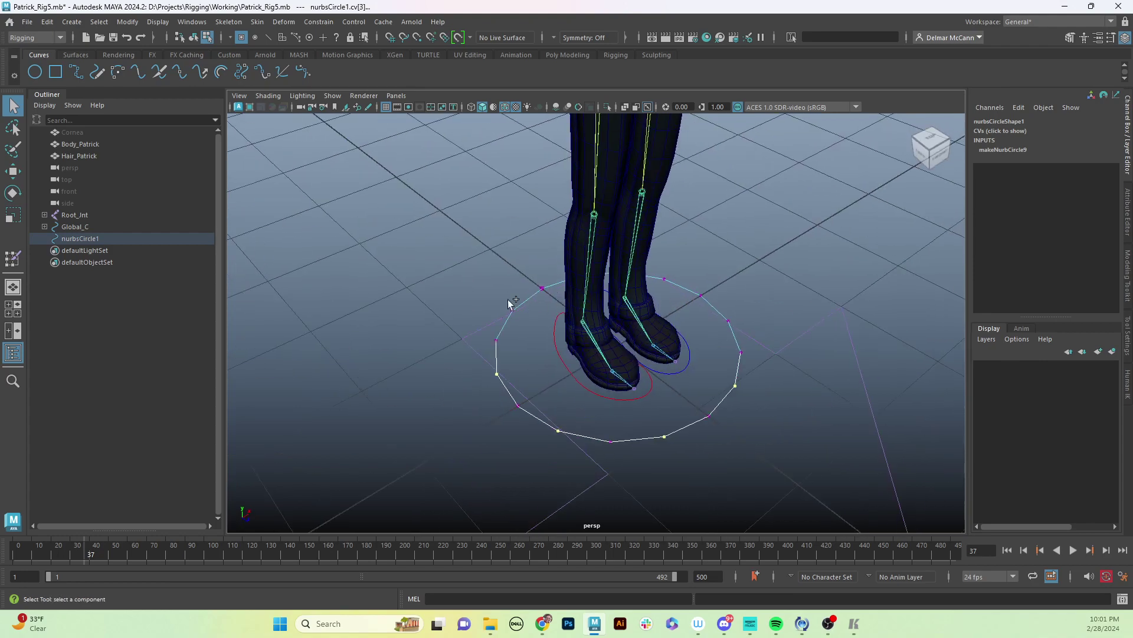
pyautogui.keyDown('shift'); pyautogui.moveTo(506, 298); pyautogui.dragTo(525, 322); pyautogui.keyUp('shift')
pyautogui.keyDown('alt'); pyautogui.moveTo(643, 332); pyautogui.dragTo(591, 333, button='middle'); pyautogui.keyUp('alt')
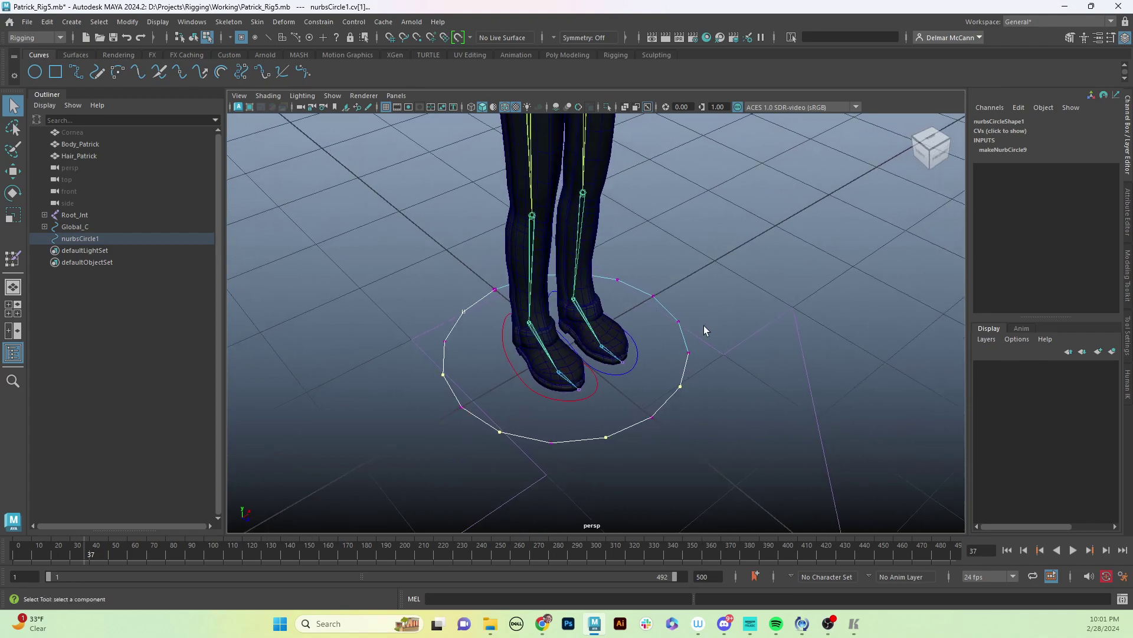
pyautogui.keyDown('alt'); pyautogui.moveTo(705, 331); pyautogui.dragTo(811, 375); pyautogui.keyUp('alt')
pyautogui.keyDown('alt'); pyautogui.moveTo(794, 411); pyautogui.dragTo(807, 407); pyautogui.keyUp('alt')
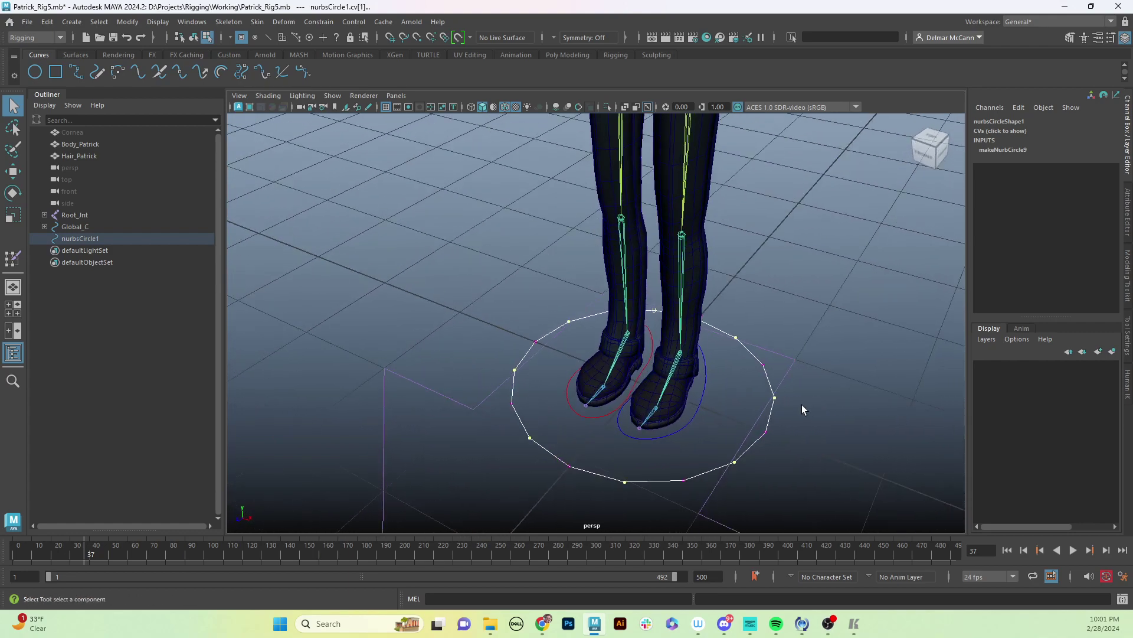
pyautogui.press('r')
pyautogui.keyDown('alt'); pyautogui.moveTo(684, 424); pyautogui.dragTo(680, 402); pyautogui.keyUp('alt')
pyautogui.moveTo(590, 373); pyautogui.dragTo(496, 387)
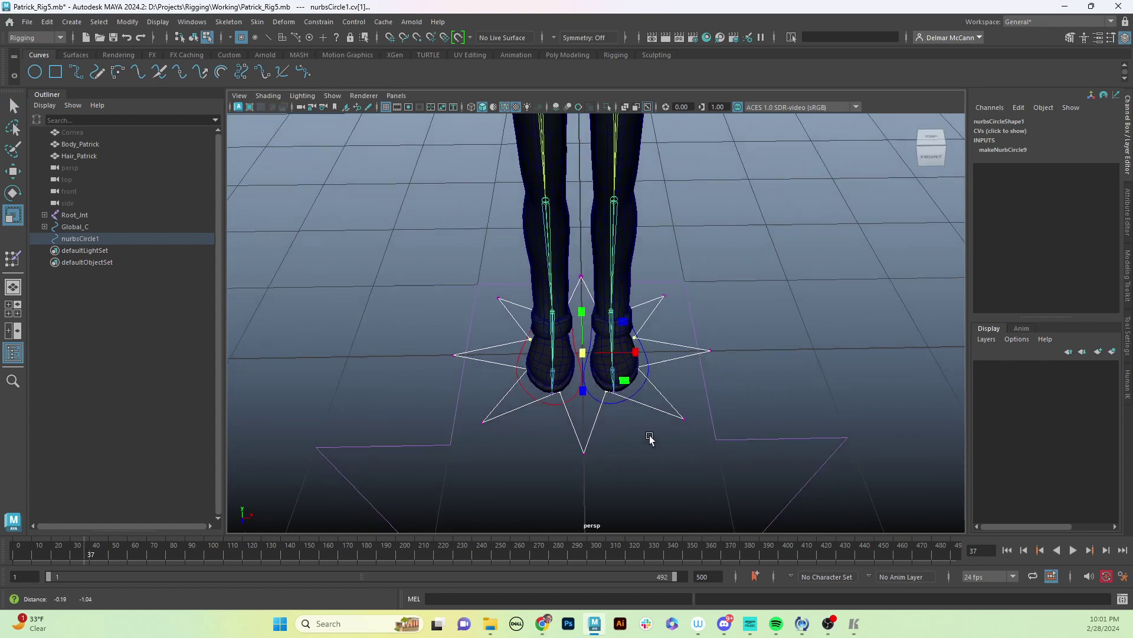
pyautogui.keyDown('alt'); pyautogui.moveTo(650, 435); pyautogui.dragTo(716, 431); pyautogui.keyUp('alt')
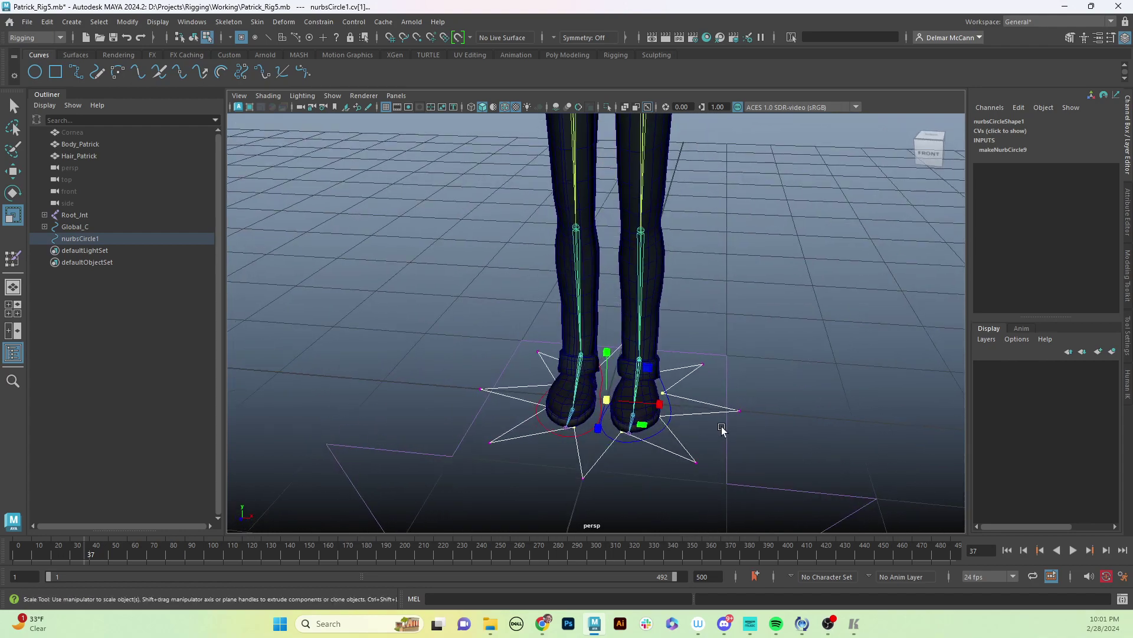
# - Scale all vertices of the star down until it fits between the feet, and return to object selection
pyautogui.moveTo(364, 274); pyautogui.dragTo(884, 595)
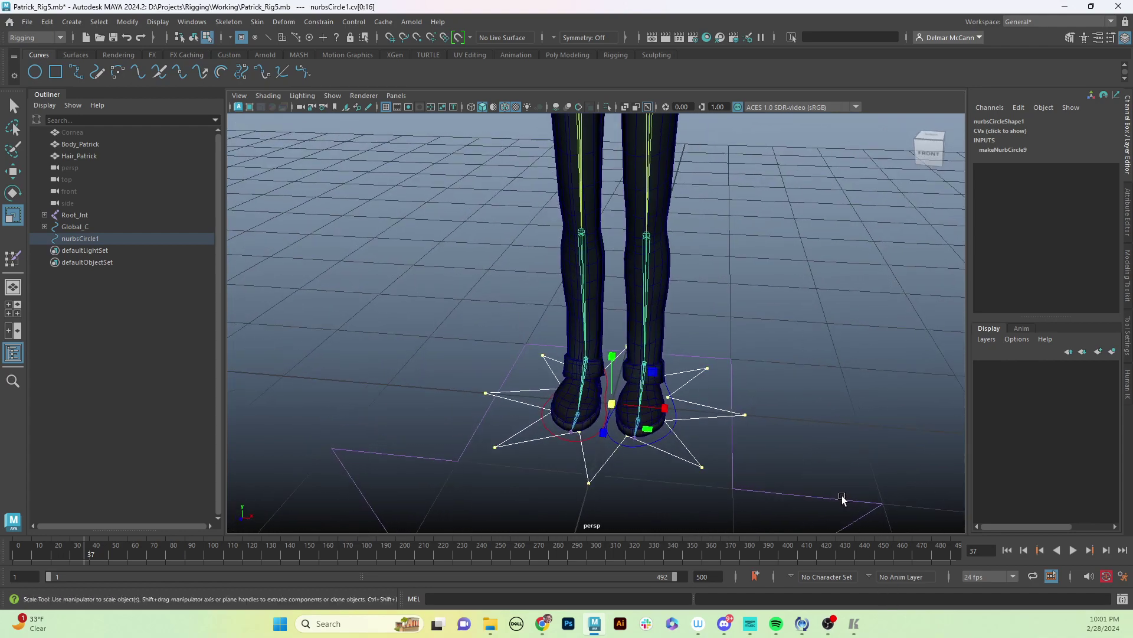
pyautogui.keyDown('alt'); pyautogui.moveTo(614, 443); pyautogui.dragTo(619, 423); pyautogui.keyUp('alt')
pyautogui.moveTo(572, 363); pyautogui.dragTo(470, 388)
pyautogui.keyDown('alt'); pyautogui.moveTo(602, 420); pyautogui.dragTo(627, 422); pyautogui.keyUp('alt')
pyautogui.press('F8')
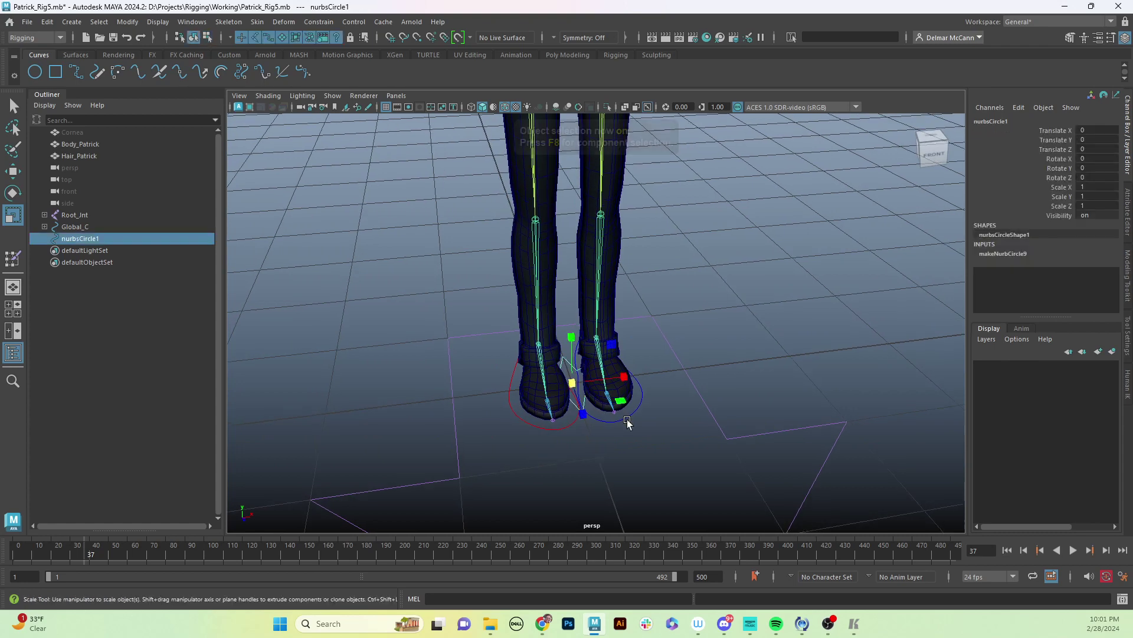
# - Rename the star curve as L_PV_Knee_C
pyautogui.doubleClick(96, 238)
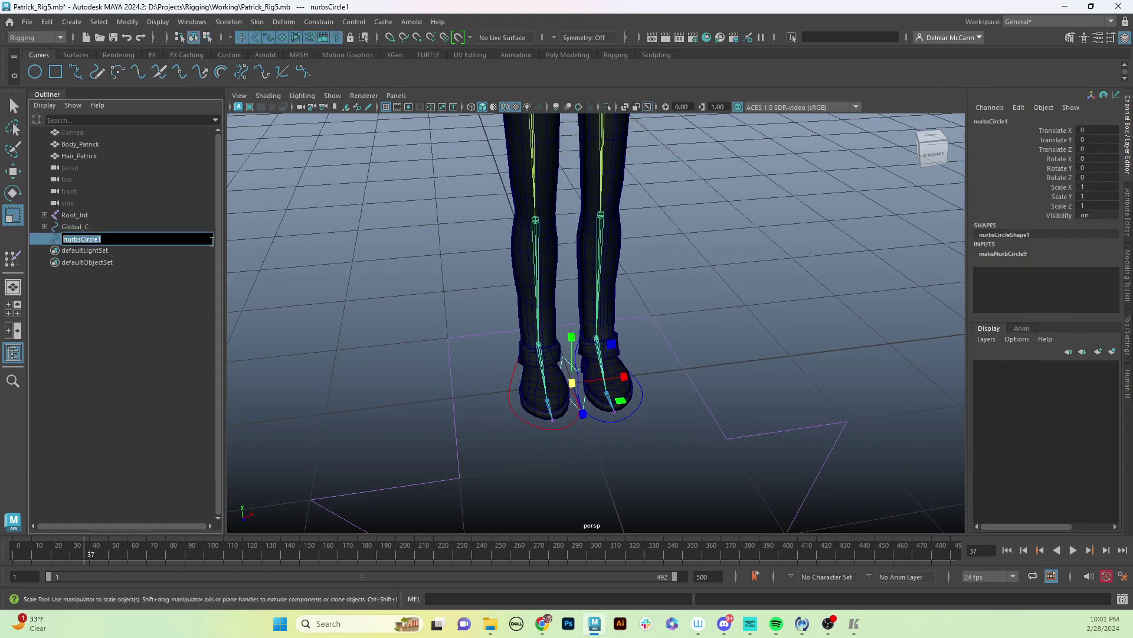
pyautogui.write('L_PV')
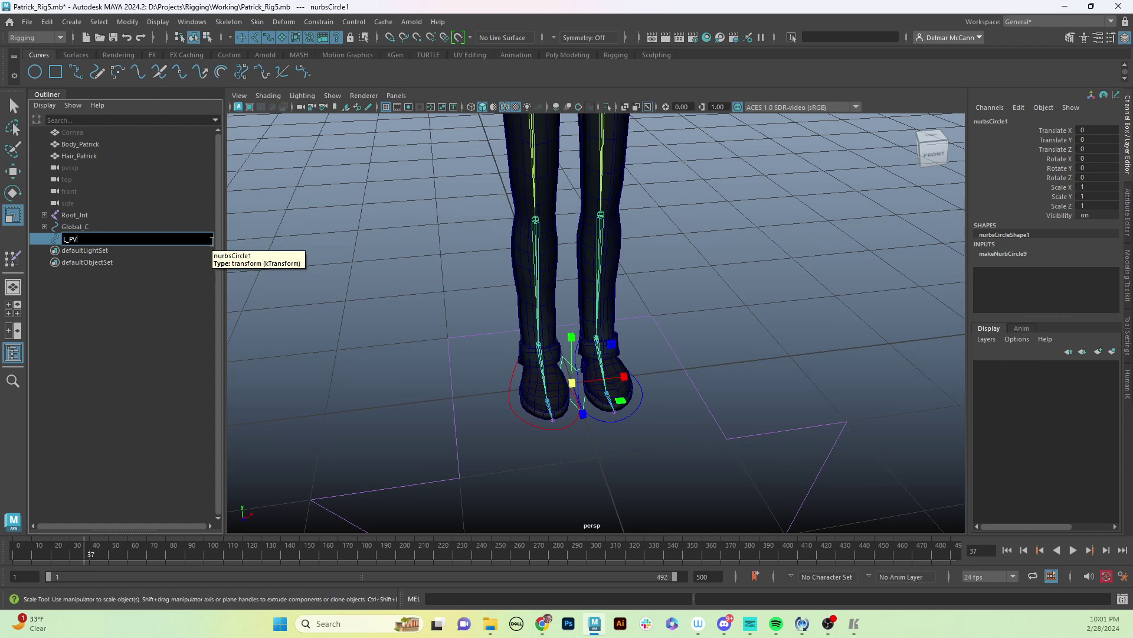
pyautogui.write('Knee_C')
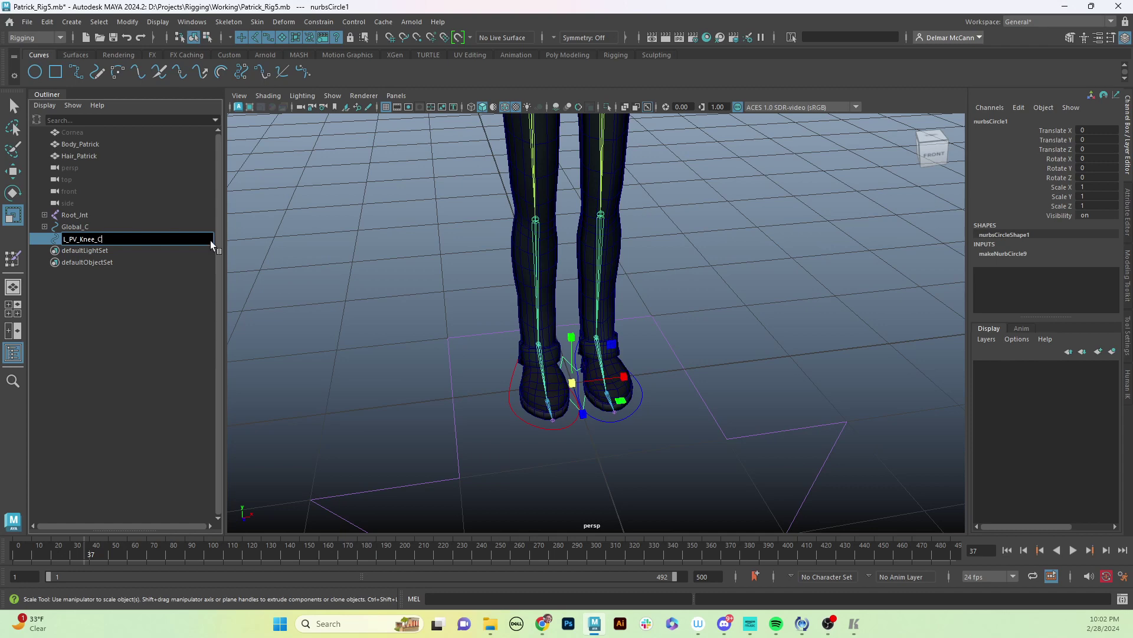
pyautogui.press('Return')
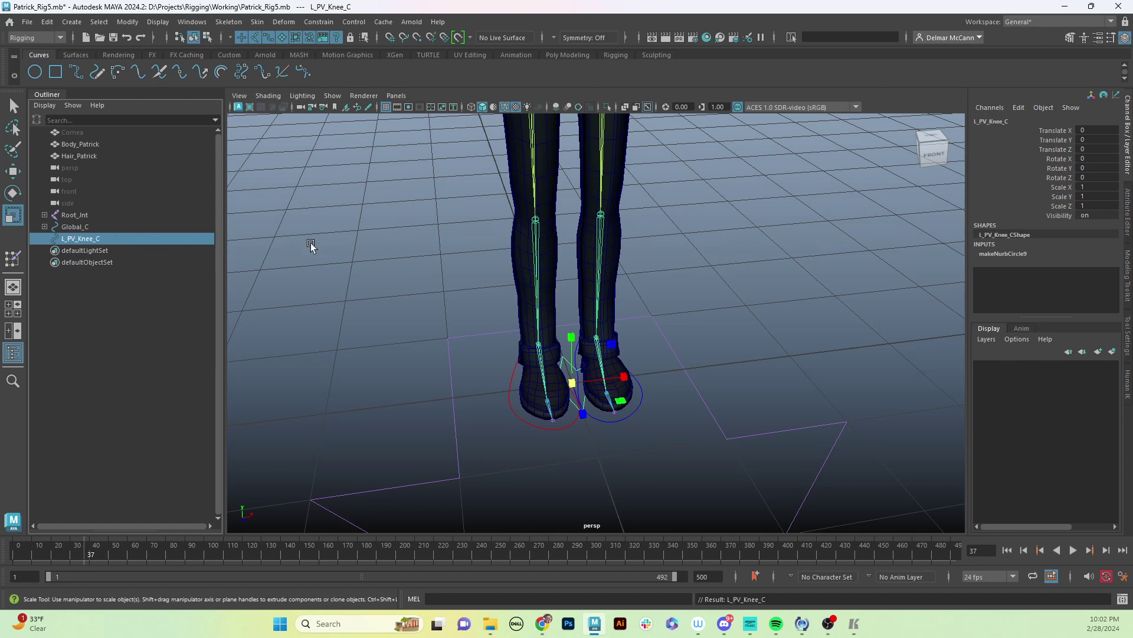
# - Group the star curve and name the group L_PV_Knee_C_GRP
pyautogui.hotkey('ctrl', 'g')
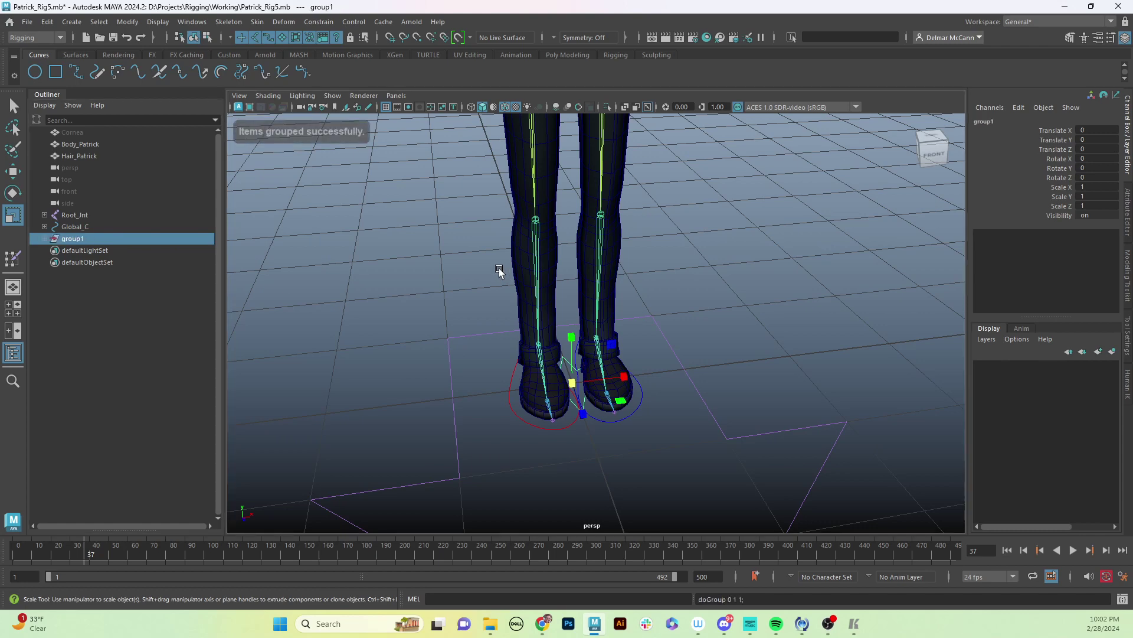
pyautogui.doubleClick(113, 240)
pyautogui.write('L_PV_Knee_C_GRP')
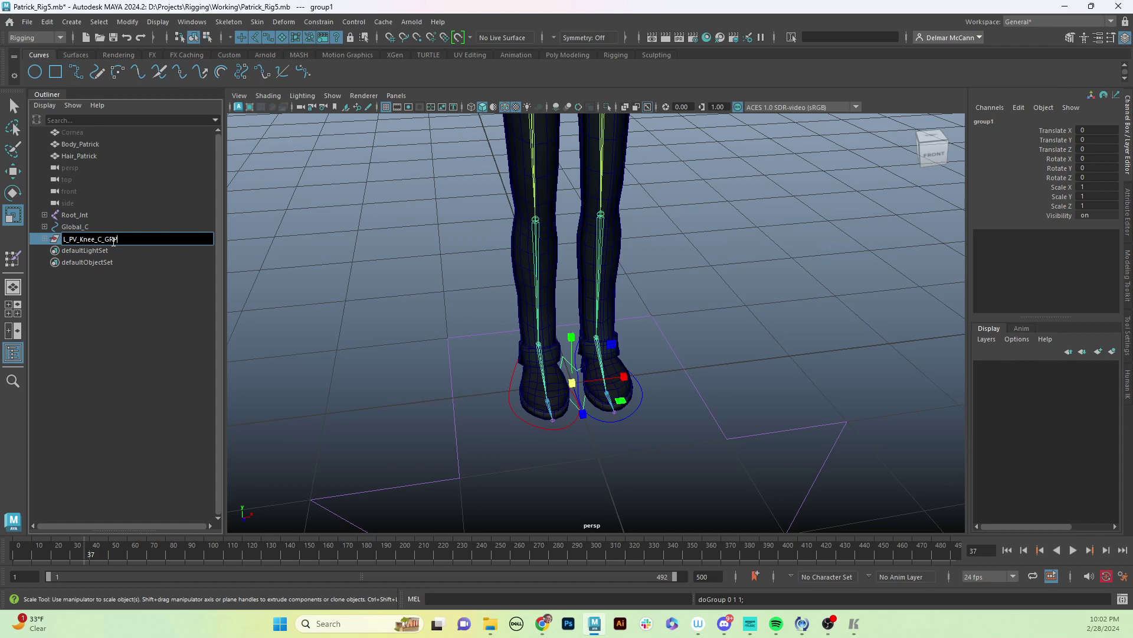
pyautogui.press('Return')
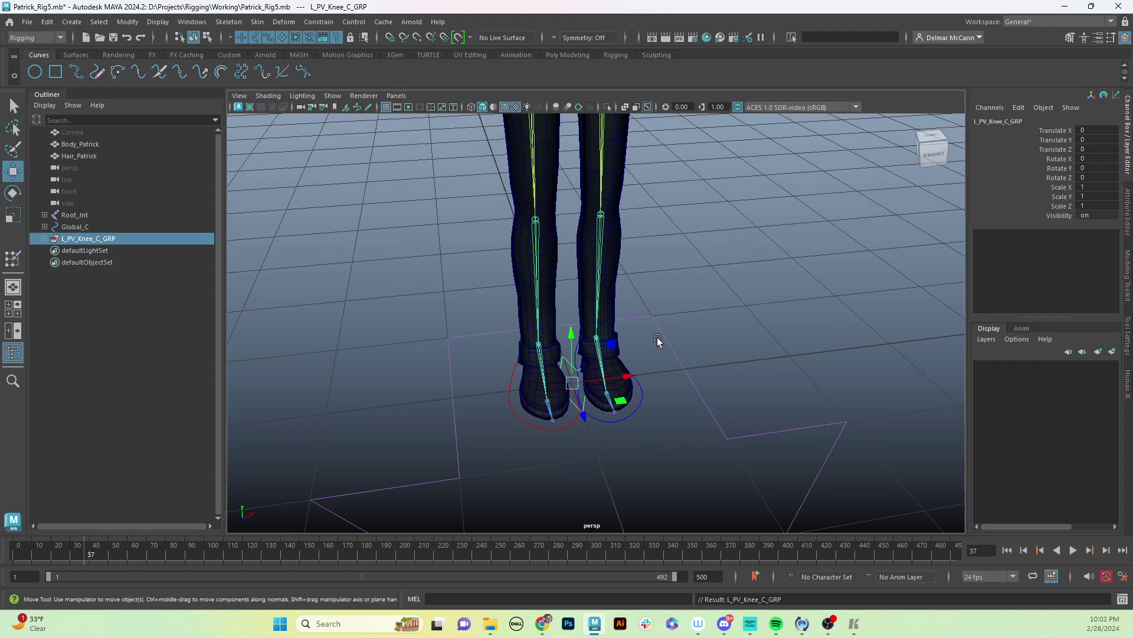
# - Move L_PV_Knee_C_GRP up from the floor and snap it onto the left knee joint
pyautogui.press('w')
pyautogui.keyDown('alt'); pyautogui.moveTo(679, 310); pyautogui.dragTo(681, 255); pyautogui.keyUp('alt')
pyautogui.keyDown('alt'); pyautogui.moveTo(720, 329); pyautogui.dragTo(720, 383); pyautogui.keyUp('alt')
pyautogui.moveTo(730, 301); pyautogui.dragTo(752, 306)
pyautogui.keyDown('alt'); pyautogui.moveTo(755, 378); pyautogui.dragTo(767, 352, button='middle'); pyautogui.keyUp('alt')
pyautogui.keyDown('alt'); pyautogui.moveTo(767, 352); pyautogui.dragTo(649, 400, button='right'); pyautogui.keyUp('alt')
pyautogui.keyDown('alt'); pyautogui.moveTo(649, 400); pyautogui.dragTo(756, 390); pyautogui.keyUp('alt')
pyautogui.keyDown('alt'); pyautogui.moveTo(626, 148); pyautogui.dragTo(661, 307, button='middle'); pyautogui.keyUp('alt')
pyautogui.scroll(-3, 662, 309)
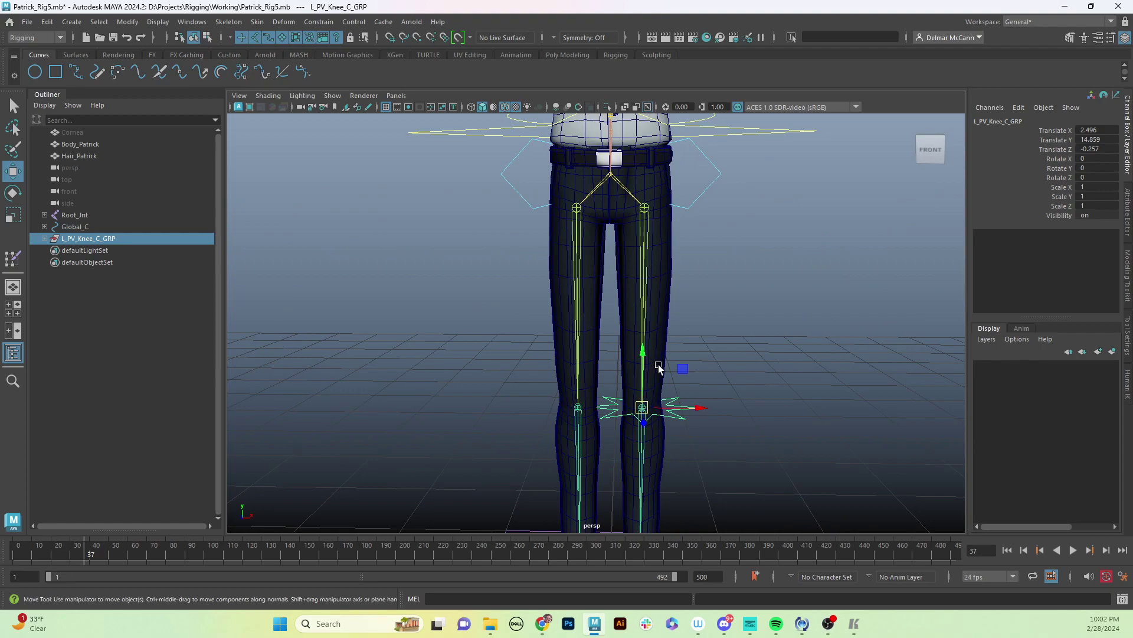
pyautogui.keyDown('alt'); pyautogui.moveTo(663, 374); pyautogui.dragTo(626, 291); pyautogui.keyUp('alt')
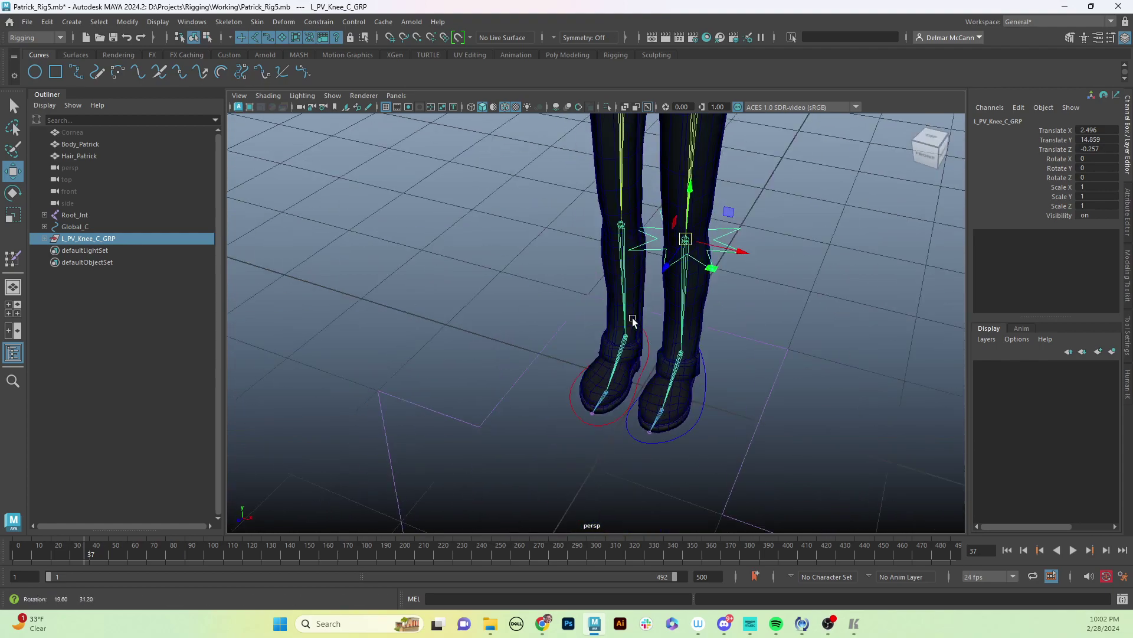
pyautogui.keyDown('alt'); pyautogui.moveTo(710, 326); pyautogui.dragTo(632, 335); pyautogui.keyUp('alt')
pyautogui.scroll(3, 638, 334)
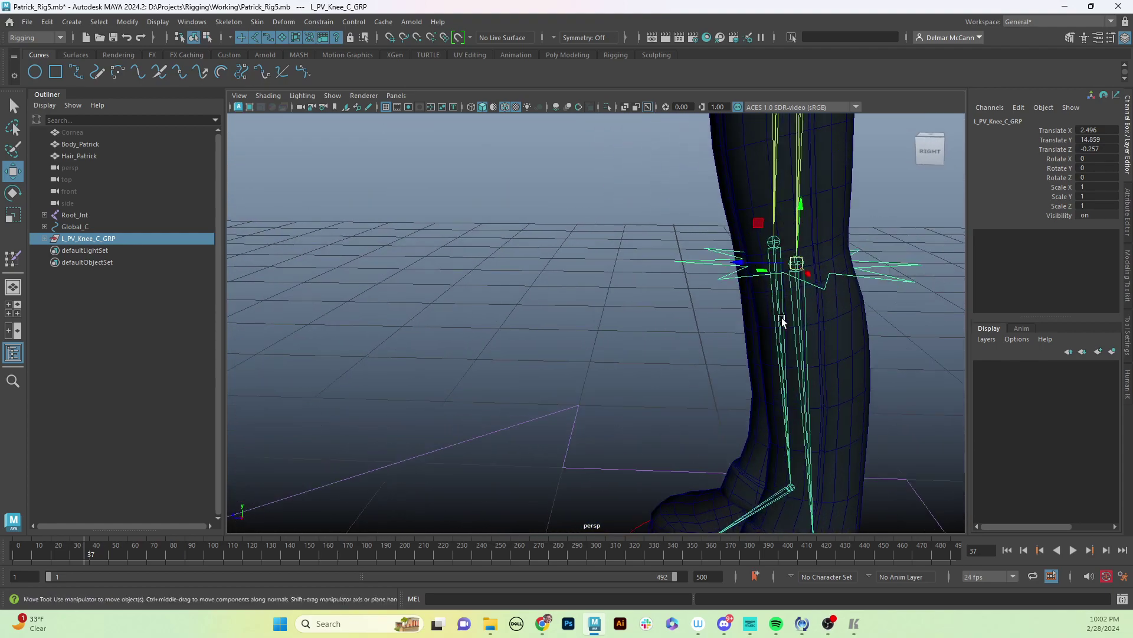
pyautogui.keyDown('alt'); pyautogui.moveTo(782, 321); pyautogui.dragTo(670, 375, button='middle'); pyautogui.keyUp('alt')
pyautogui.scroll(3, 667, 375)
pyautogui.moveTo(666, 374)
pyautogui.keyDown('alt'); pyautogui.mouseDown()
pyautogui.moveTo(695, 372)
pyautogui.moveTo(682, 370)
pyautogui.mouseUp(); pyautogui.keyUp('alt')
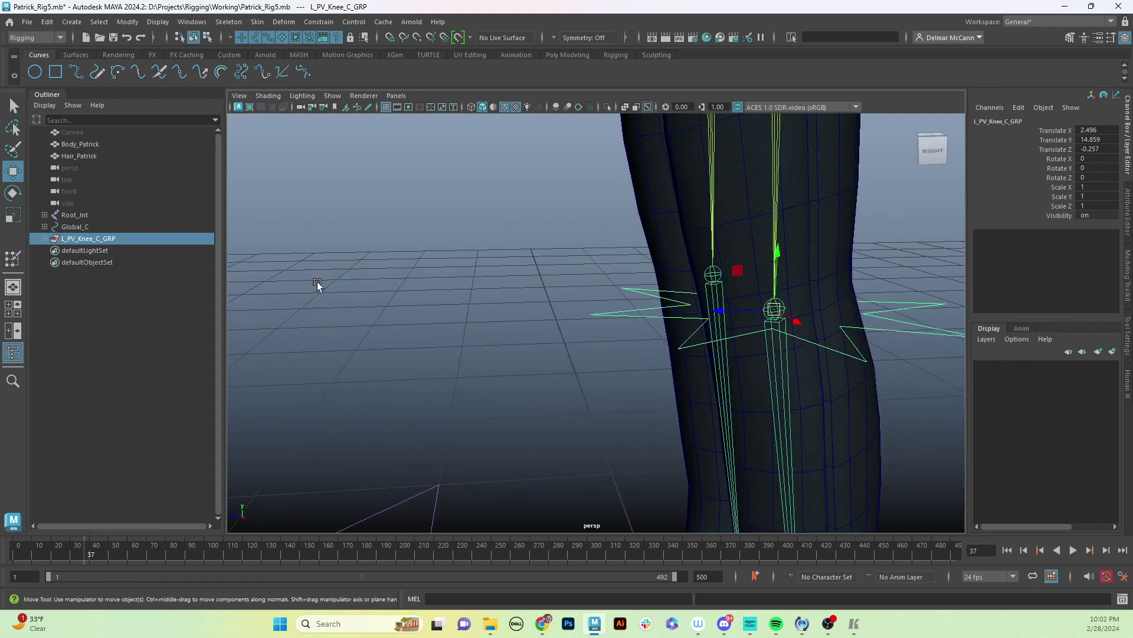
# - Move L_PV_Knee_C_GRP along Z to about 17.044, straight in front of the left knee
pyautogui.click(139, 239)
pyautogui.keyDown('alt'); pyautogui.moveTo(476, 375); pyautogui.dragTo(540, 352, button='middle'); pyautogui.keyUp('alt')
pyautogui.keyDown('alt'); pyautogui.moveTo(702, 316); pyautogui.dragTo(412, 386, button='right'); pyautogui.keyUp('alt')
pyautogui.moveTo(593, 320); pyautogui.dragTo(425, 324)
pyautogui.keyDown('alt'); pyautogui.moveTo(532, 353); pyautogui.dragTo(543, 355, button='middle'); pyautogui.keyUp('alt')
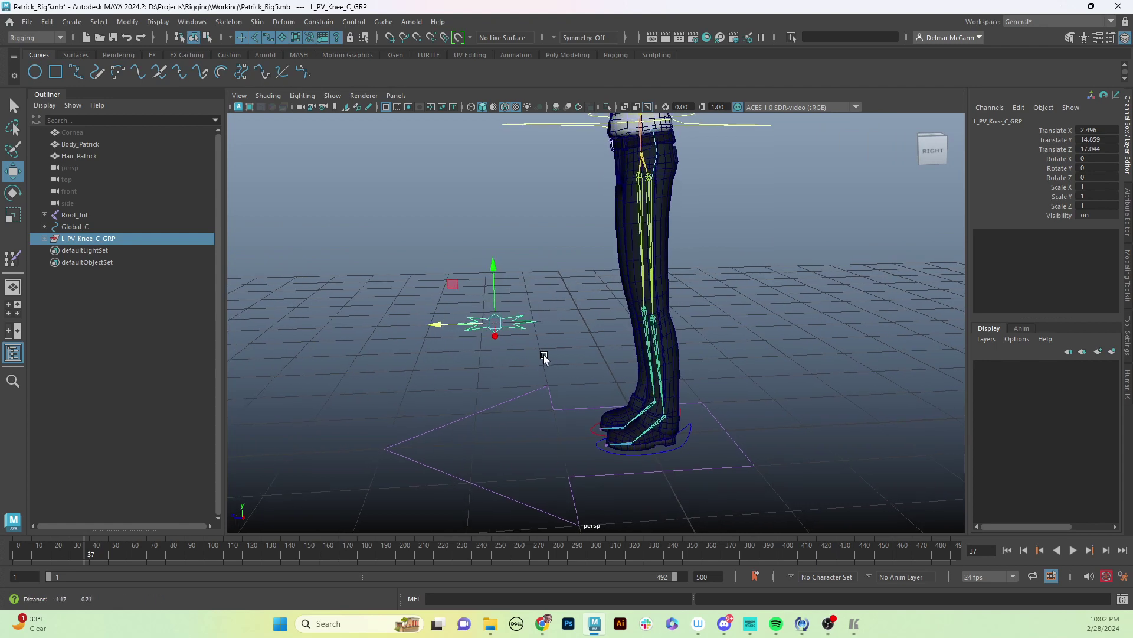
# - Select all of the star's control vertices in component mode and scale them down slightly
pyautogui.click(560, 339)
pyautogui.moveTo(412, 291); pyautogui.dragTo(607, 381)
pyautogui.keyDown('alt'); pyautogui.moveTo(503, 362); pyautogui.dragTo(529, 381); pyautogui.keyUp('alt')
pyautogui.press('F8')
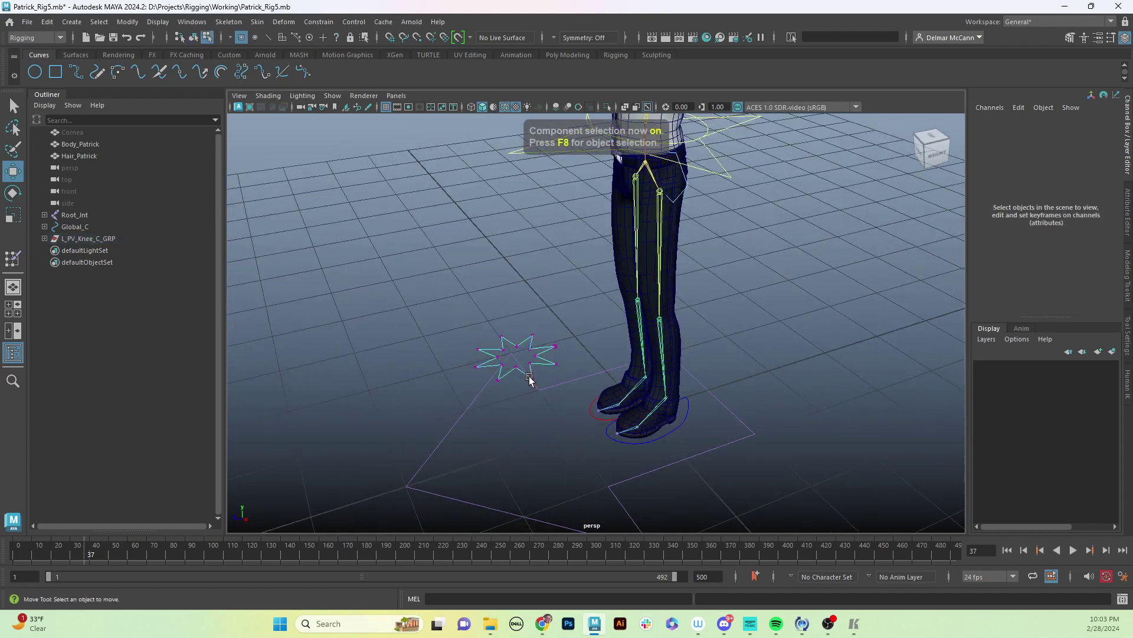
pyautogui.moveTo(416, 289); pyautogui.dragTo(601, 409)
pyautogui.keyDown('alt'); pyautogui.moveTo(601, 409); pyautogui.dragTo(573, 396); pyautogui.keyUp('alt')
pyautogui.press('r')
pyautogui.moveTo(505, 336); pyautogui.dragTo(490, 341)
# - Turn on Discrete Rotate and rotate the star's vertices upright so that the shape faces forward
pyautogui.press('e')
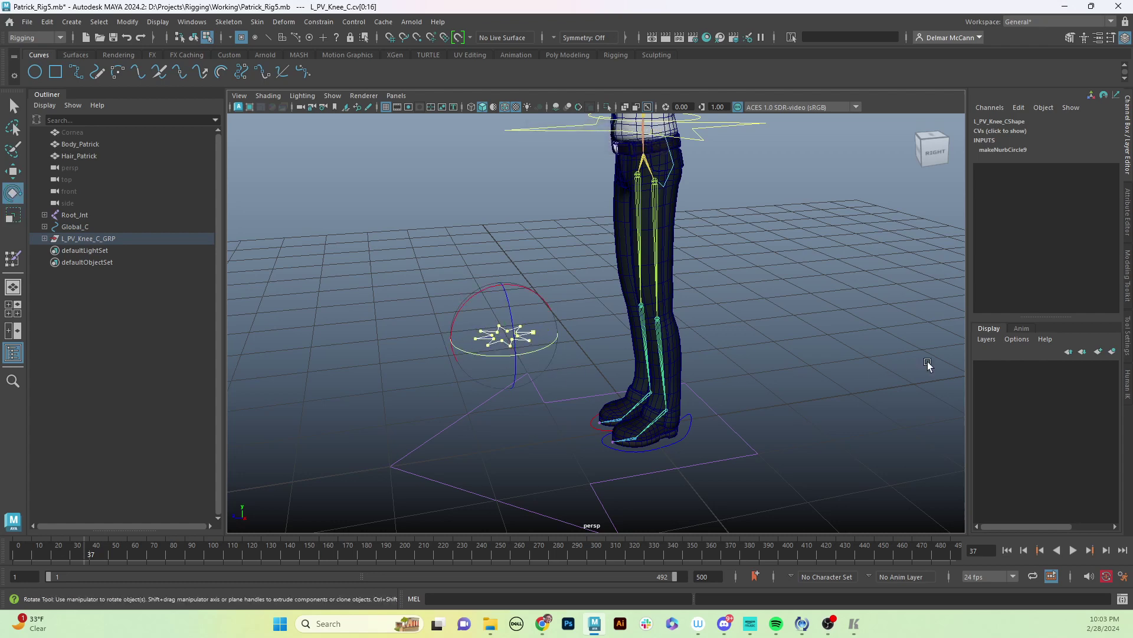
pyautogui.click(587, 367)
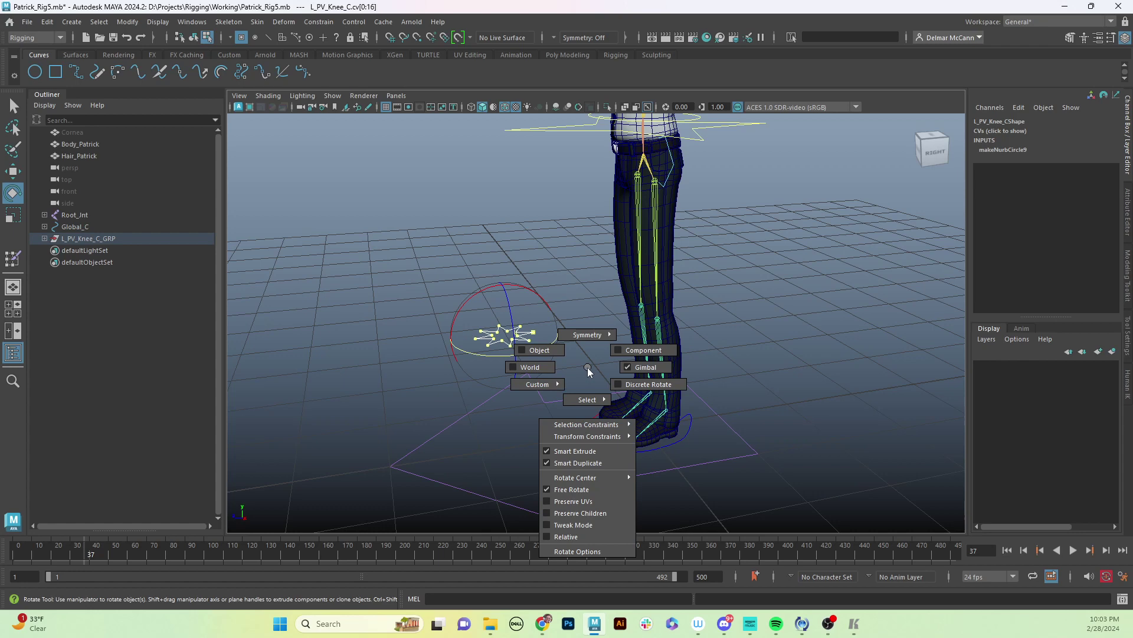
pyautogui.click(620, 390)
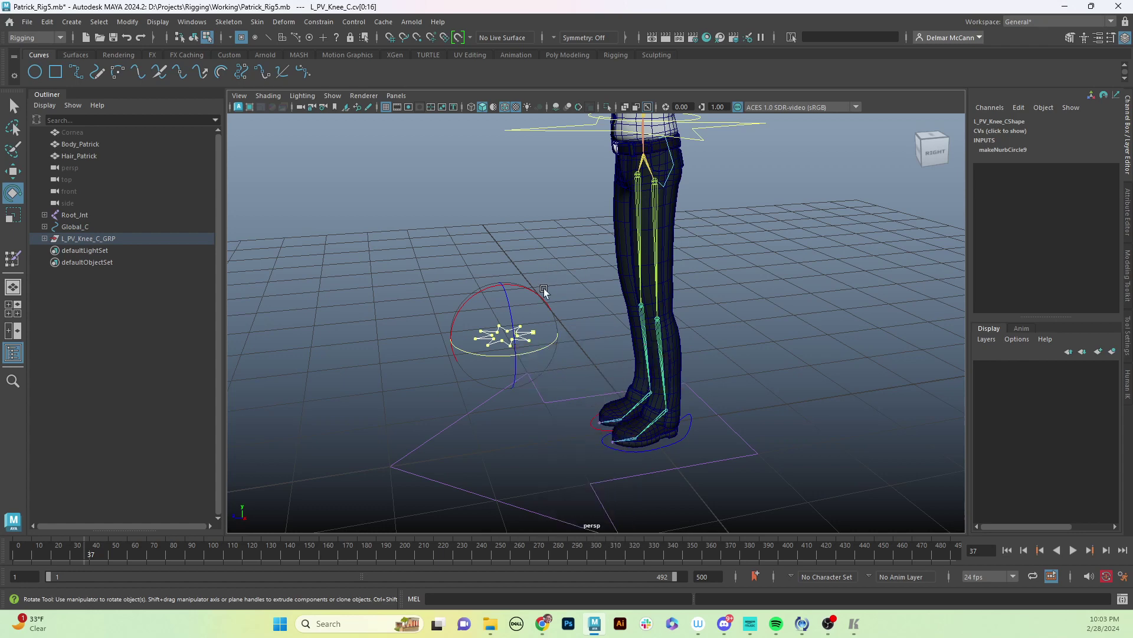
pyautogui.moveTo(537, 293); pyautogui.dragTo(524, 331)
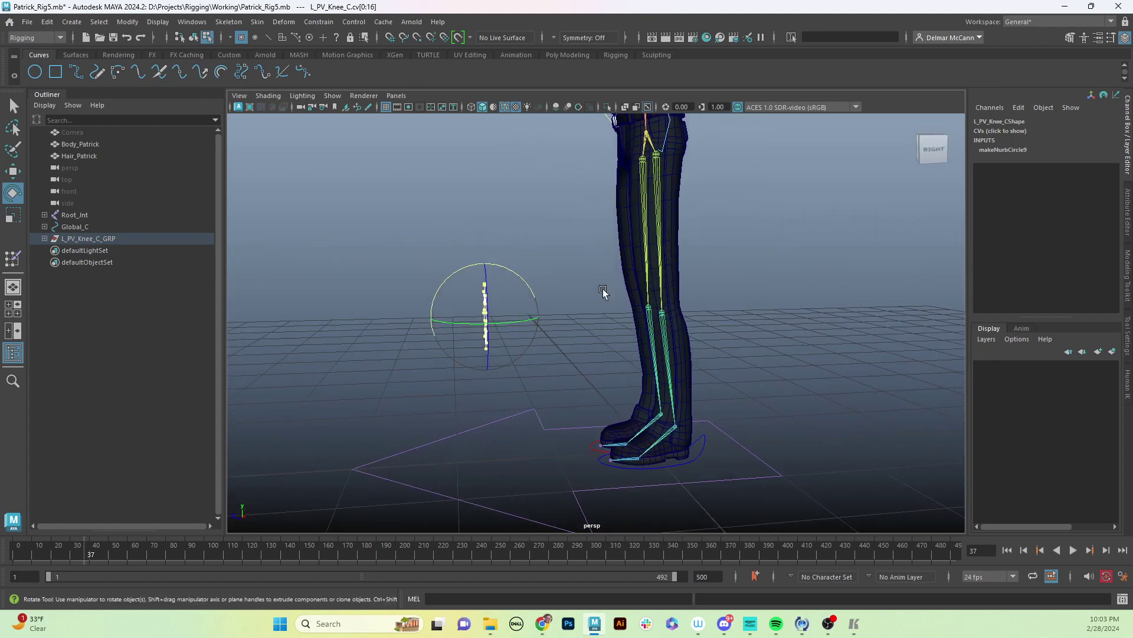
pyautogui.click(1127, 335)
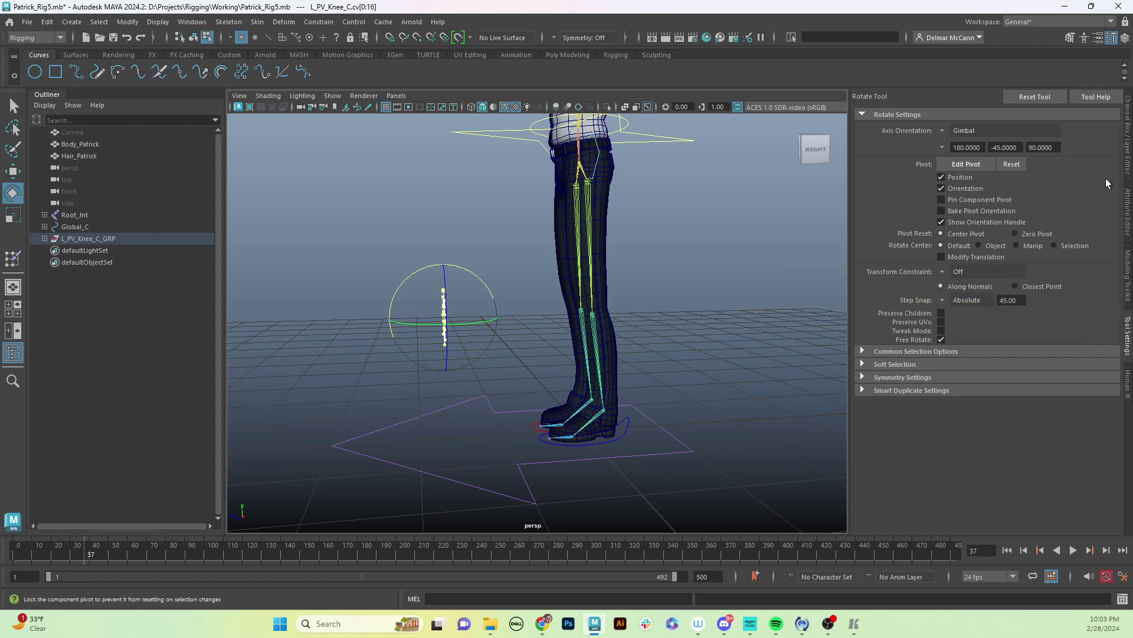
pyautogui.click(1128, 143)
pyautogui.keyDown('alt'); pyautogui.moveTo(614, 345); pyautogui.dragTo(716, 349); pyautogui.keyUp('alt')
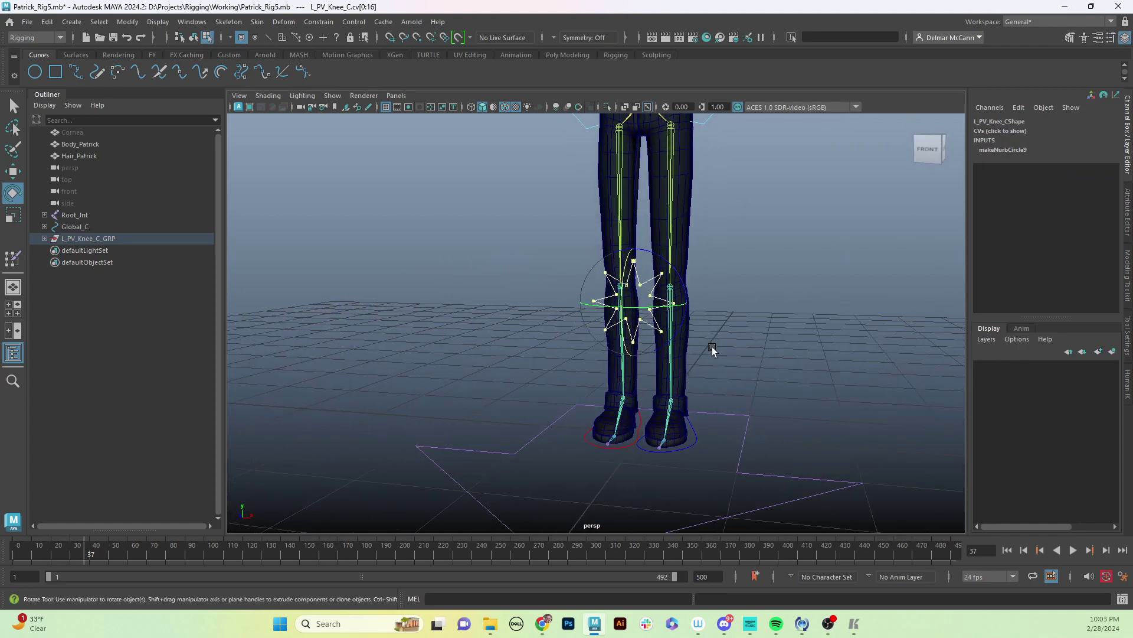
# - Scale the upright star's vertices down further, return to object selection and select the star curve
pyautogui.press('r')
pyautogui.keyDown('alt'); pyautogui.moveTo(614, 343); pyautogui.dragTo(650, 303); pyautogui.keyUp('alt')
pyautogui.keyDown('alt'); pyautogui.moveTo(745, 334); pyautogui.dragTo(582, 379); pyautogui.keyUp('alt')
pyautogui.press('F8')
pyautogui.click(606, 324)
pyautogui.keyDown('alt'); pyautogui.moveTo(600, 324); pyautogui.dragTo(633, 316); pyautogui.keyUp('alt')
pyautogui.click(550, 299)
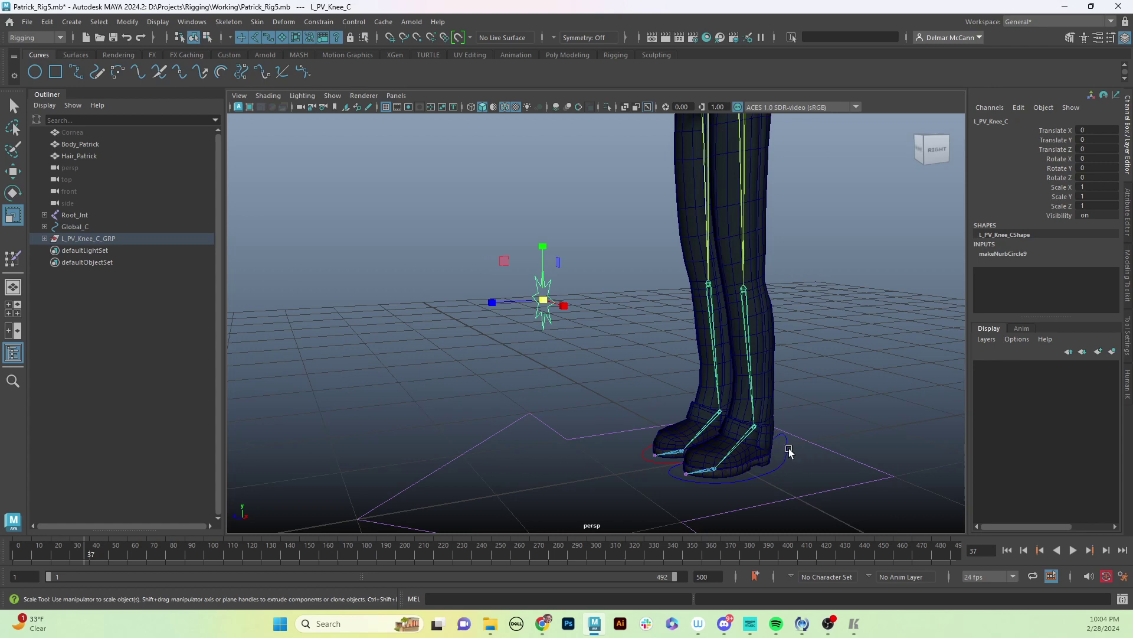
# - Reveal the IK handles nested under L_Leg_C and apply a Pole Vector constraint from L_PV_Knee_C to the Lik_Ankle handle
pyautogui.click(790, 453)
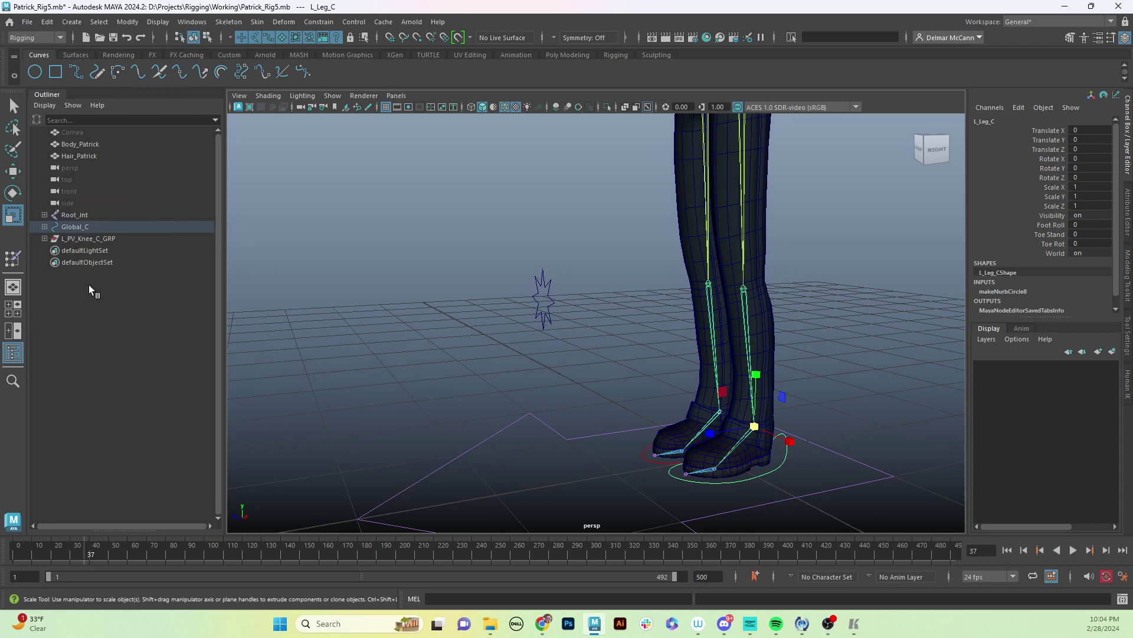
pyautogui.press('f')
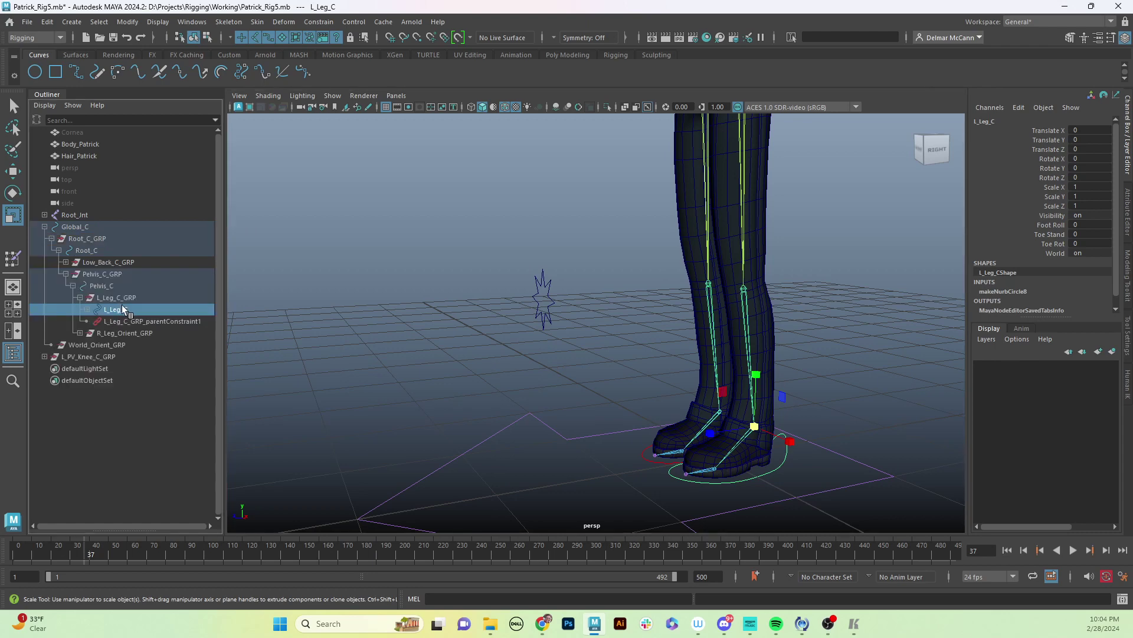
pyautogui.click(87, 309)
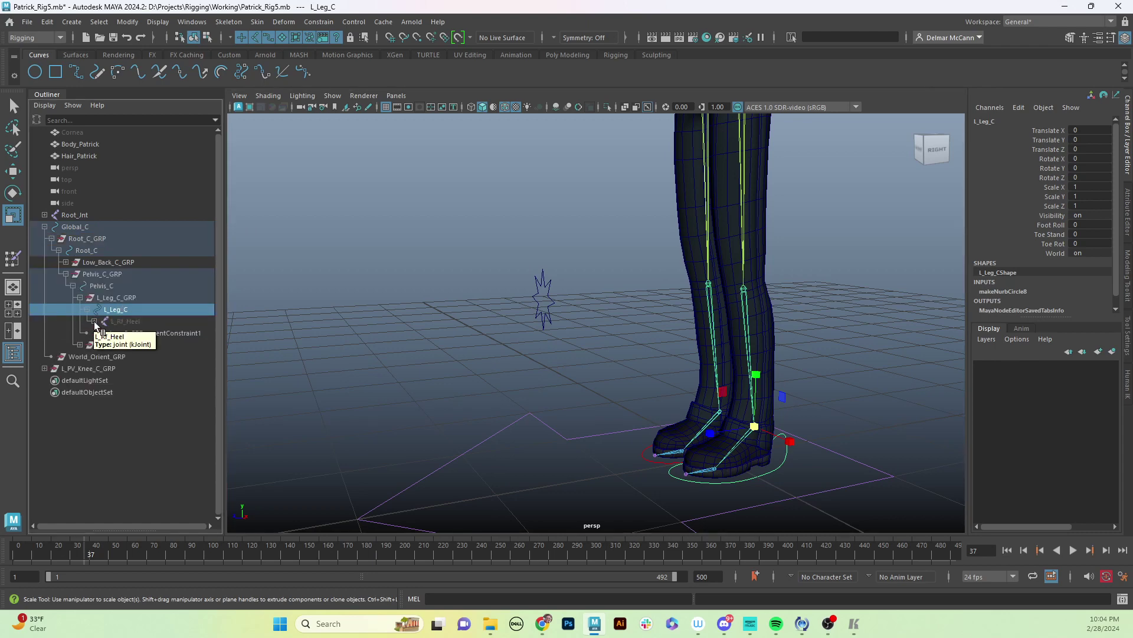
pyautogui.click(94, 321)
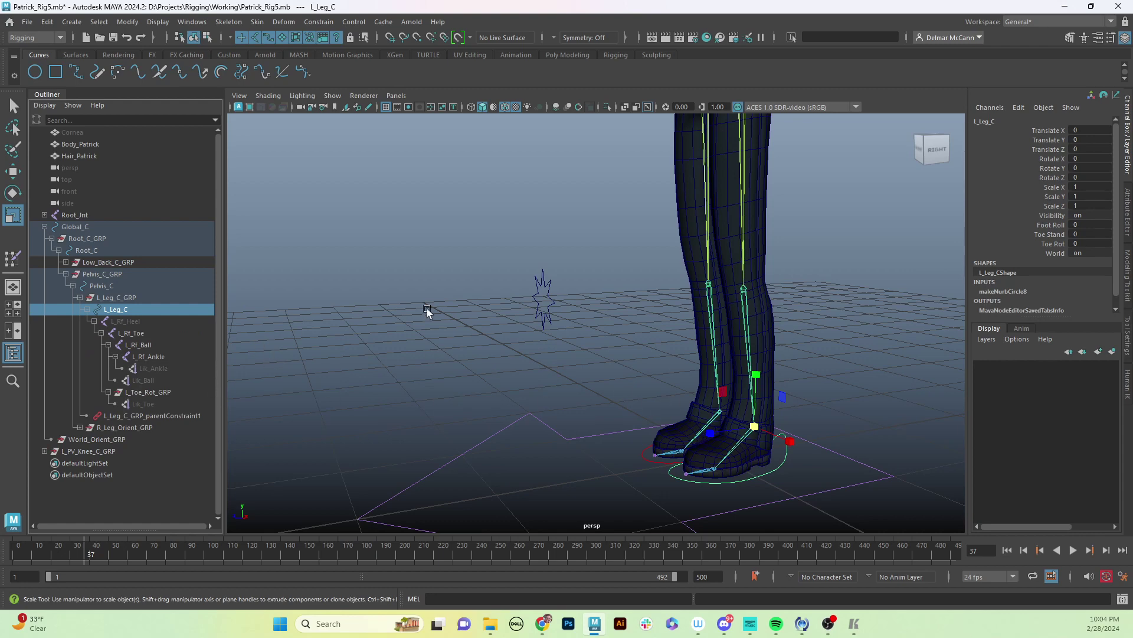
pyautogui.click(547, 288)
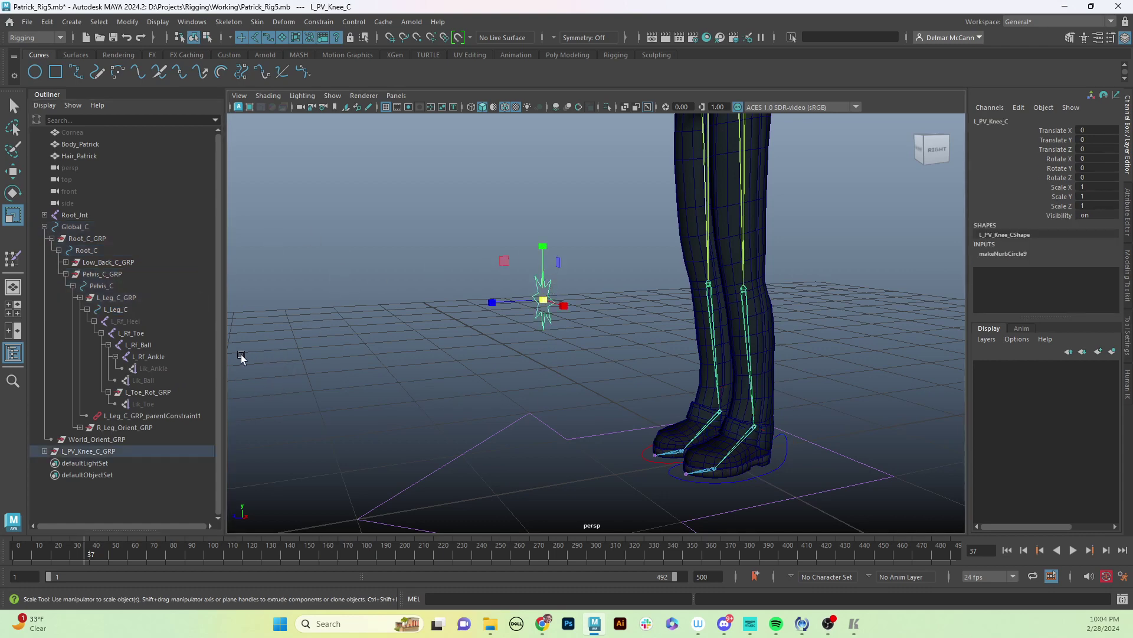
pyautogui.click(153, 370)
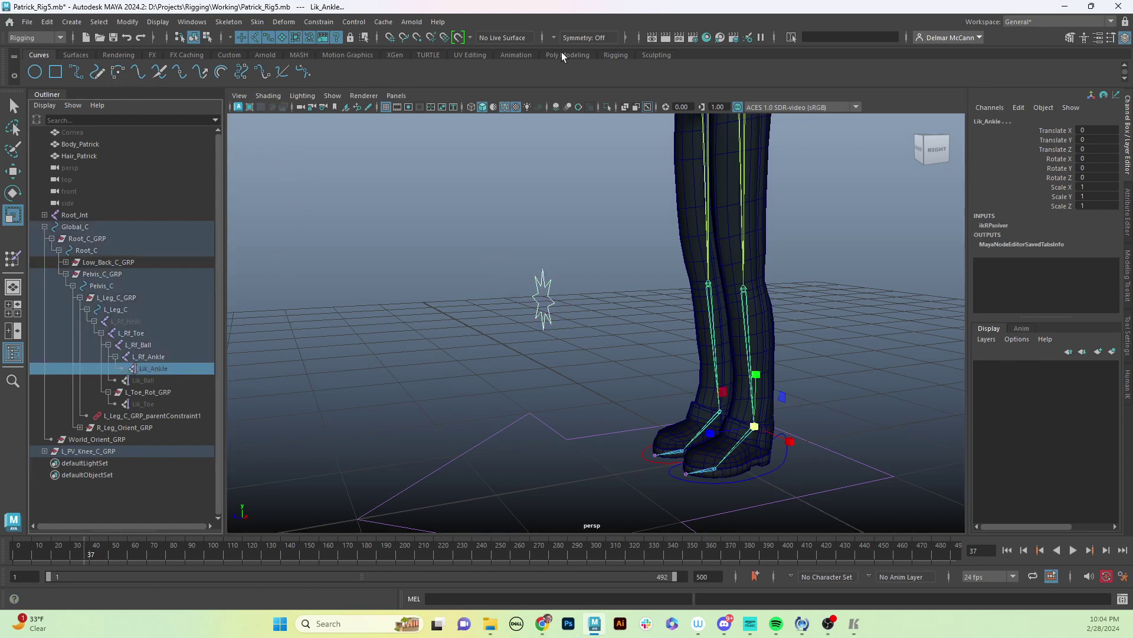
pyautogui.click(620, 54)
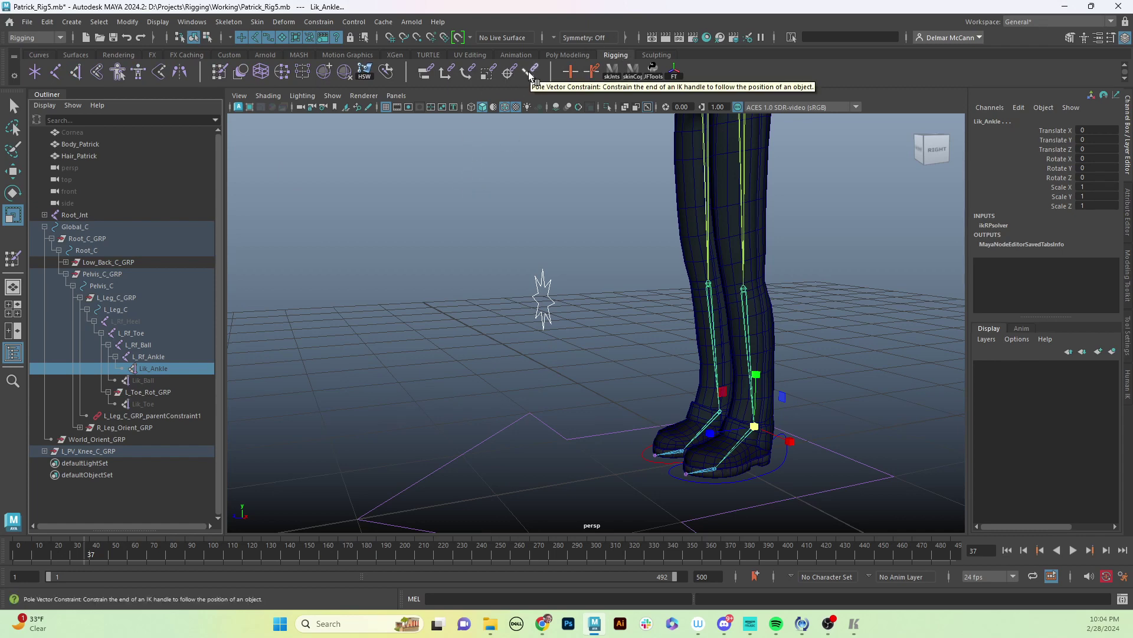
pyautogui.click(320, 22)
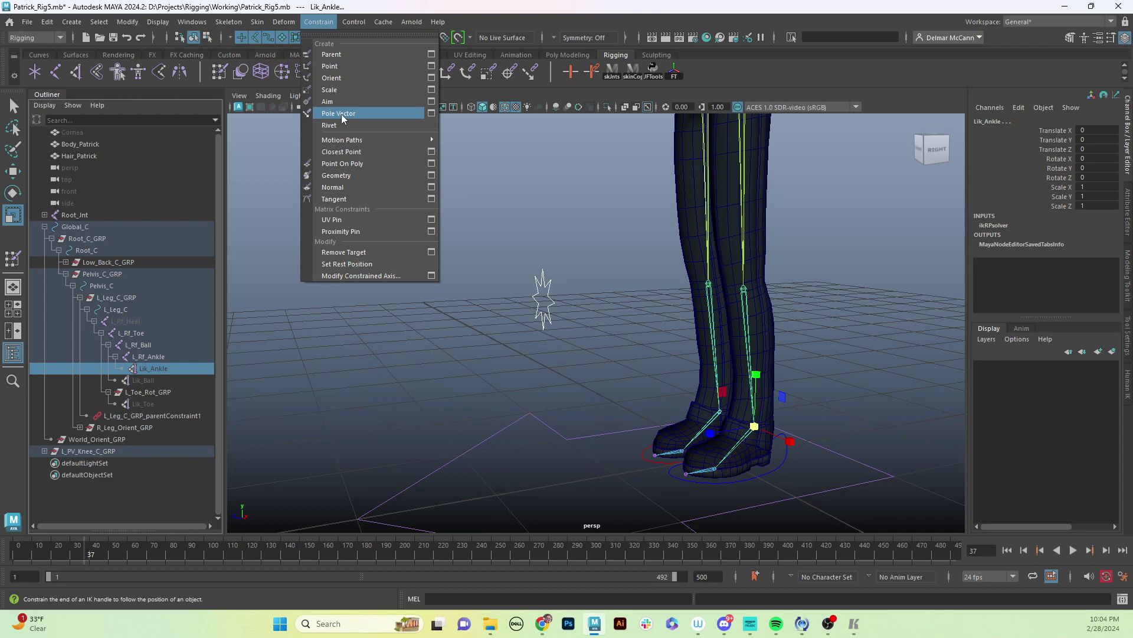
pyautogui.moveTo(434, 22)
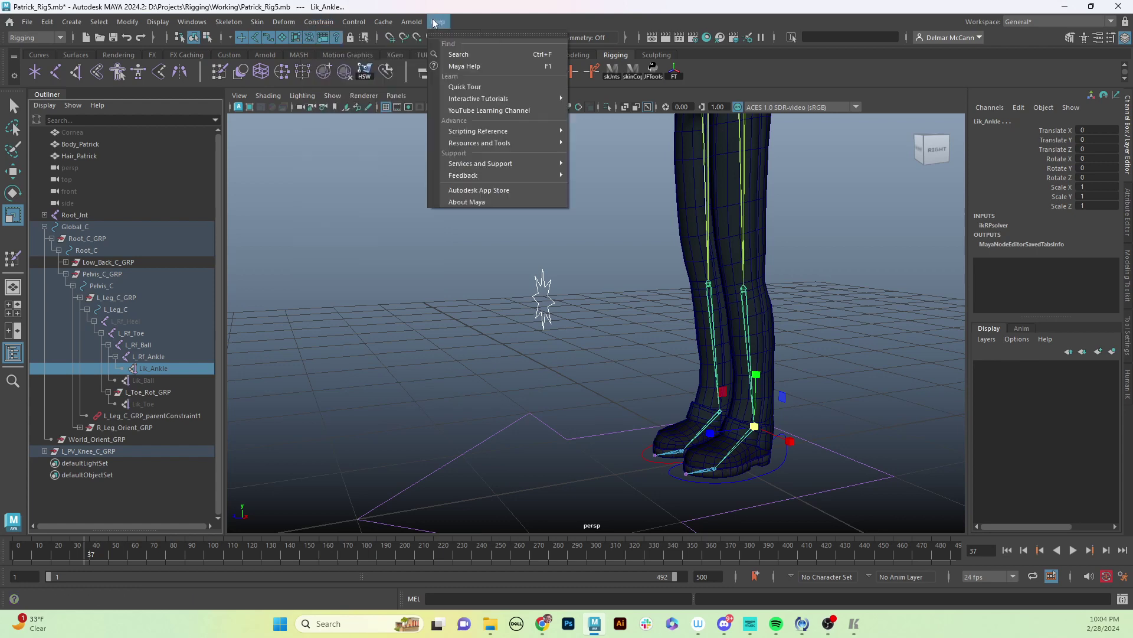
pyautogui.click(474, 6)
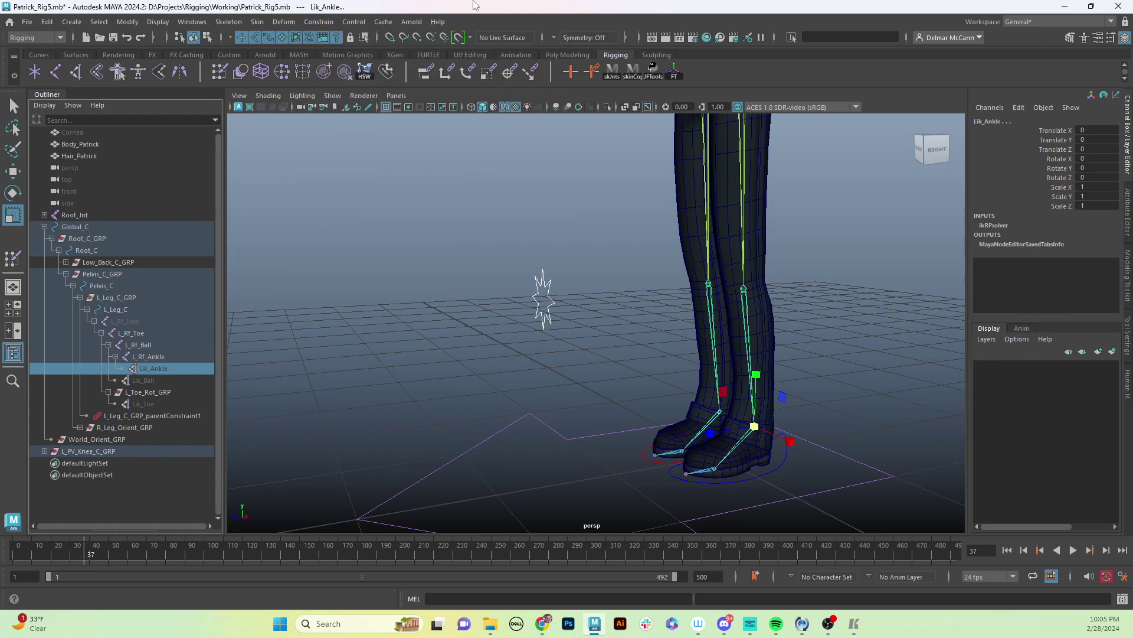
pyautogui.click(527, 73)
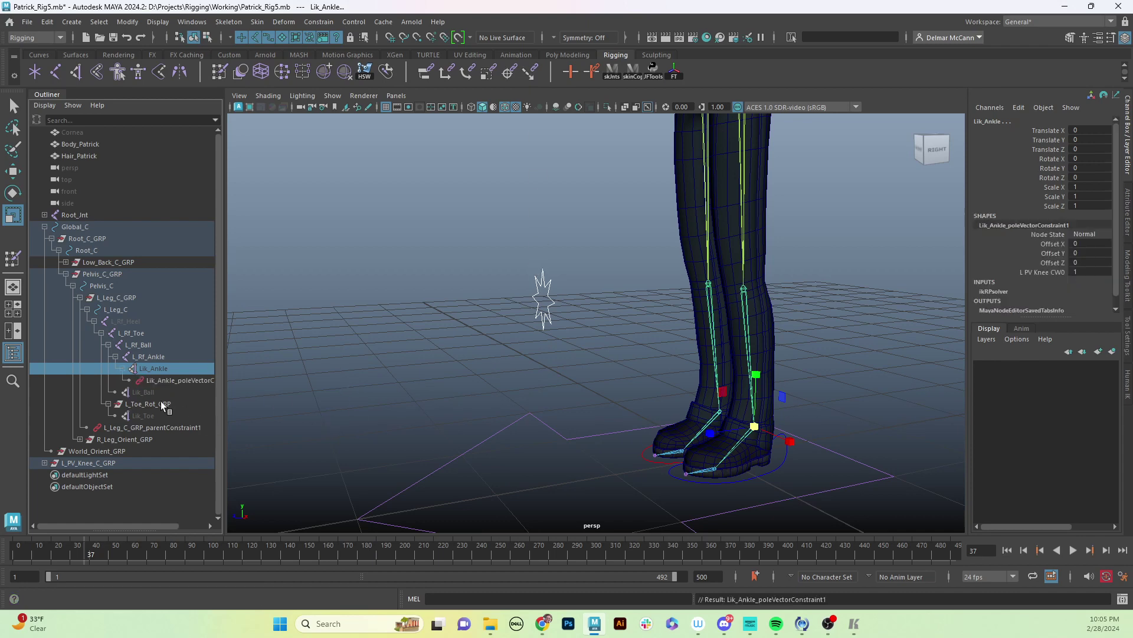
# - Test the pole vector by moving L_PV_Knee_C in front of the left knee, and undo the move
pyautogui.click(593, 309)
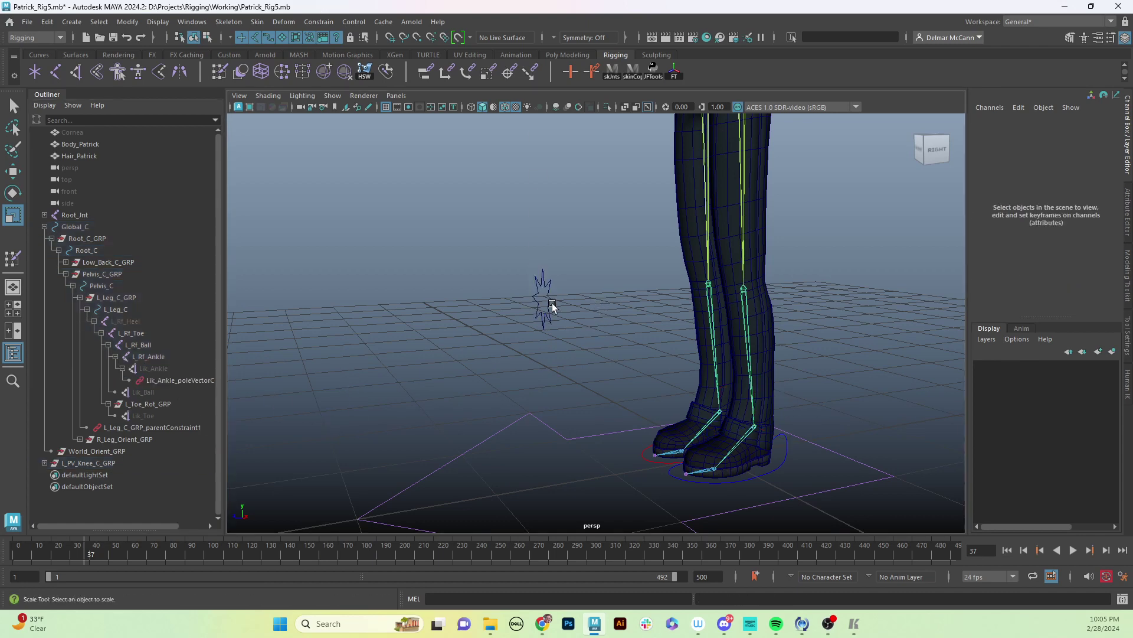
pyautogui.click(552, 306)
pyautogui.keyDown('alt'); pyautogui.moveTo(589, 336); pyautogui.dragTo(630, 335); pyautogui.keyUp('alt')
pyautogui.press('w')
pyautogui.moveTo(680, 269); pyautogui.dragTo(614, 253)
pyautogui.hotkey('ctrl', 'z')
pyautogui.keyDown('alt'); pyautogui.moveTo(765, 381); pyautogui.dragTo(668, 381); pyautogui.keyUp('alt')
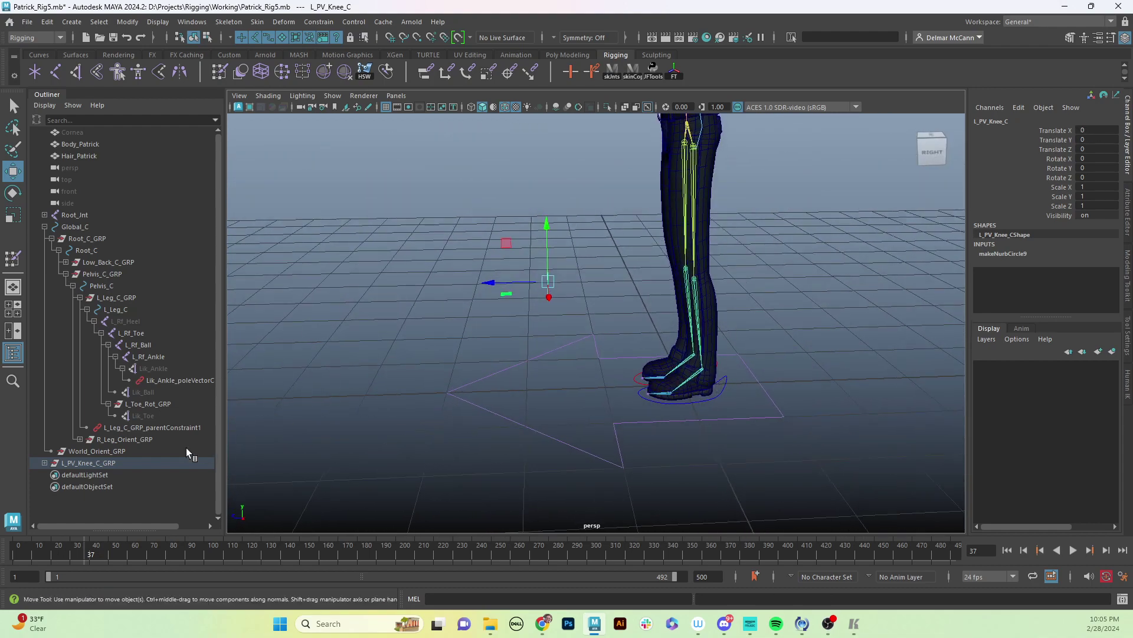
# - Parent L_PV_Knee_C_GRP under the L_Leg_C foot control and clear the selection
pyautogui.click(101, 462)
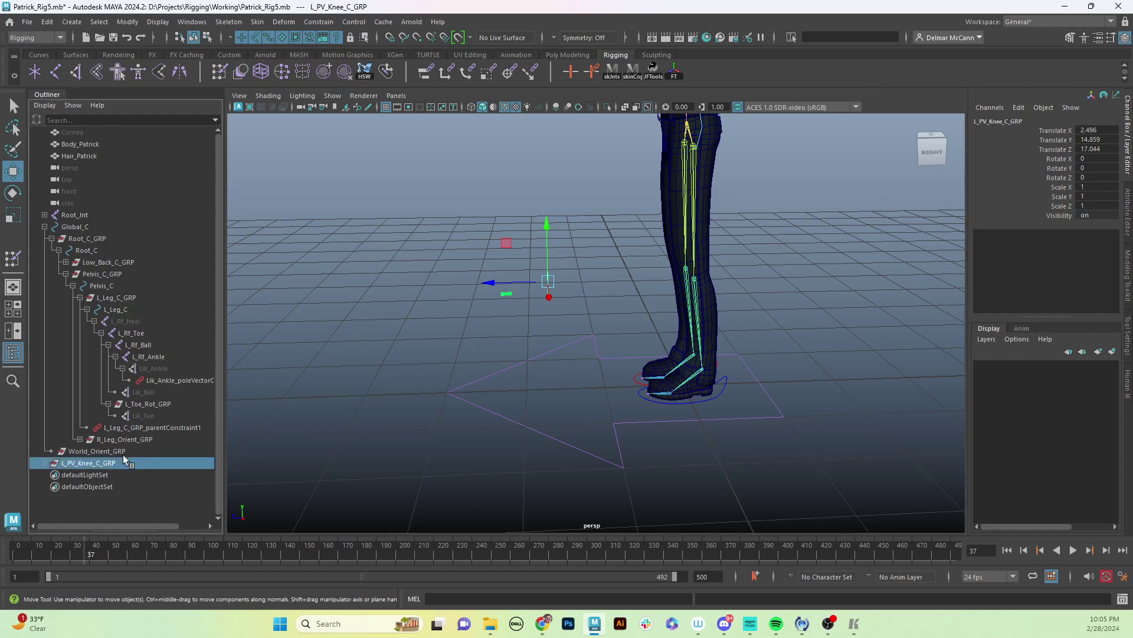
pyautogui.click(727, 393)
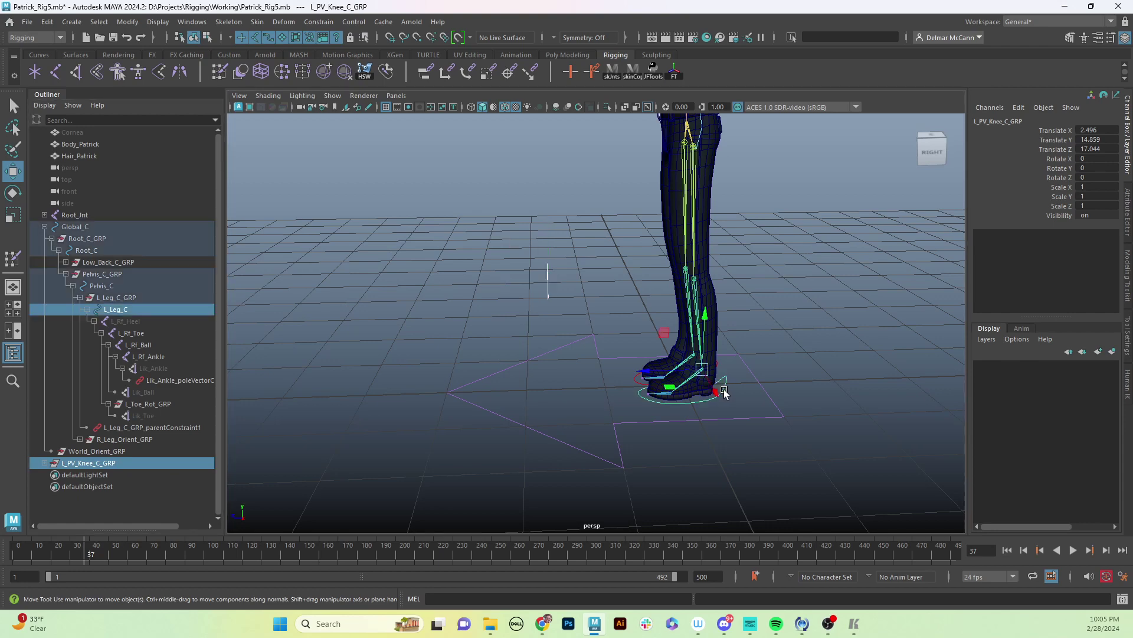
pyautogui.press('p')
pyautogui.click(778, 349)
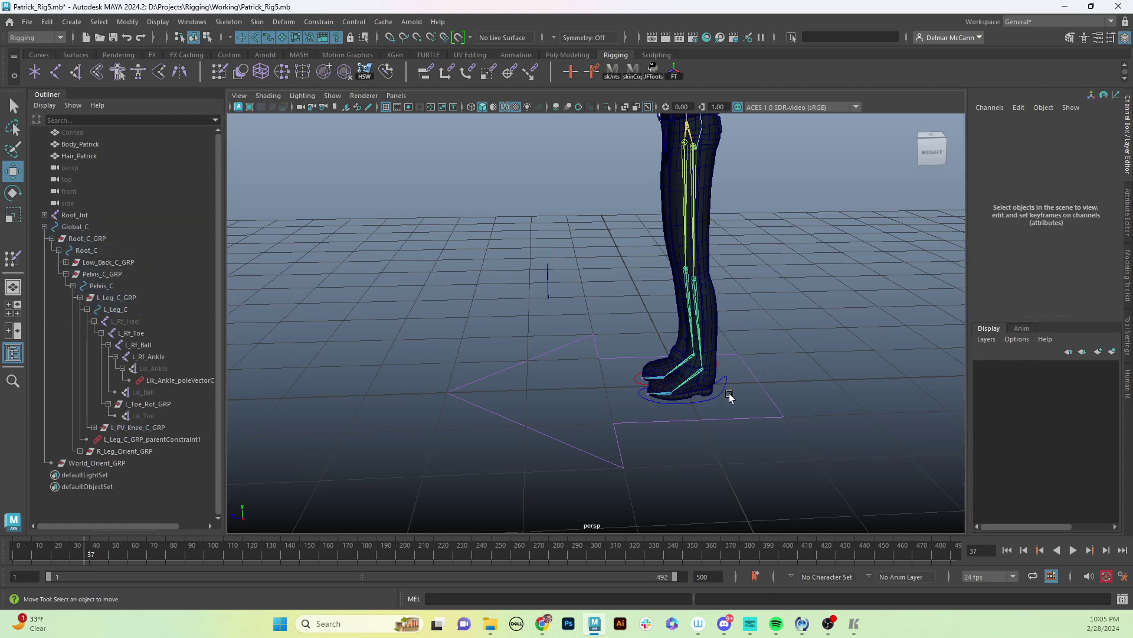
# - Test the foot control by rotating L_Leg_C to 90 degrees about Y, and undo the rotation
pyautogui.click(726, 393)
pyautogui.press('e')
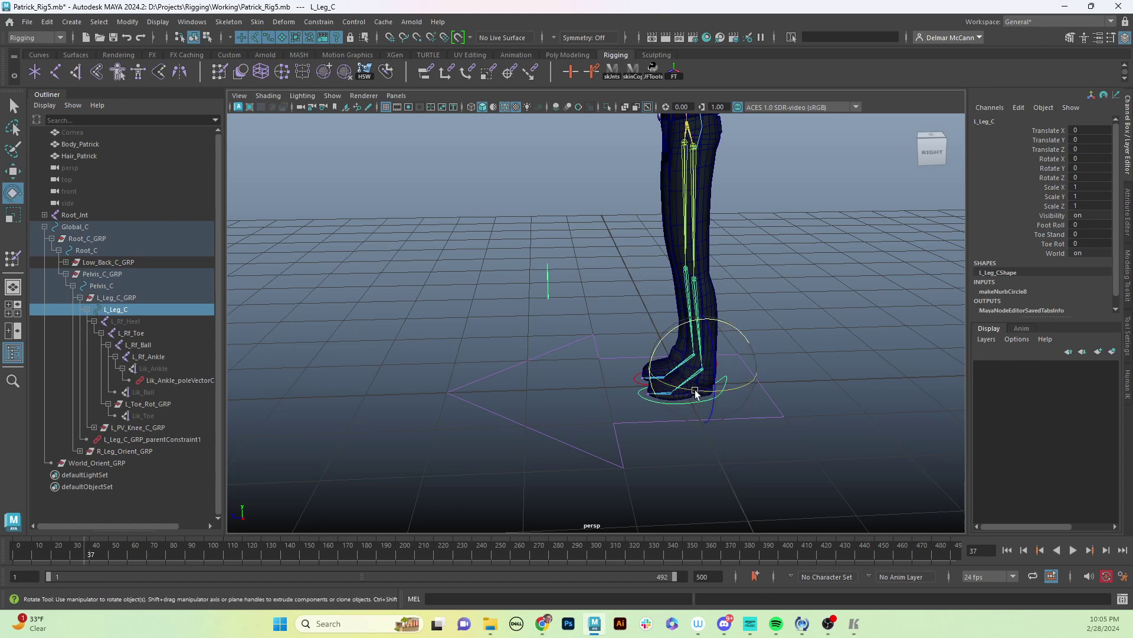
pyautogui.moveTo(696, 387); pyautogui.dragTo(759, 392)
pyautogui.hotkey('ctrl', 'z')
pyautogui.hotkey('ctrl', 'z')
pyautogui.hotkey('ctrl', 'z')
pyautogui.hotkey('ctrl', 'z')
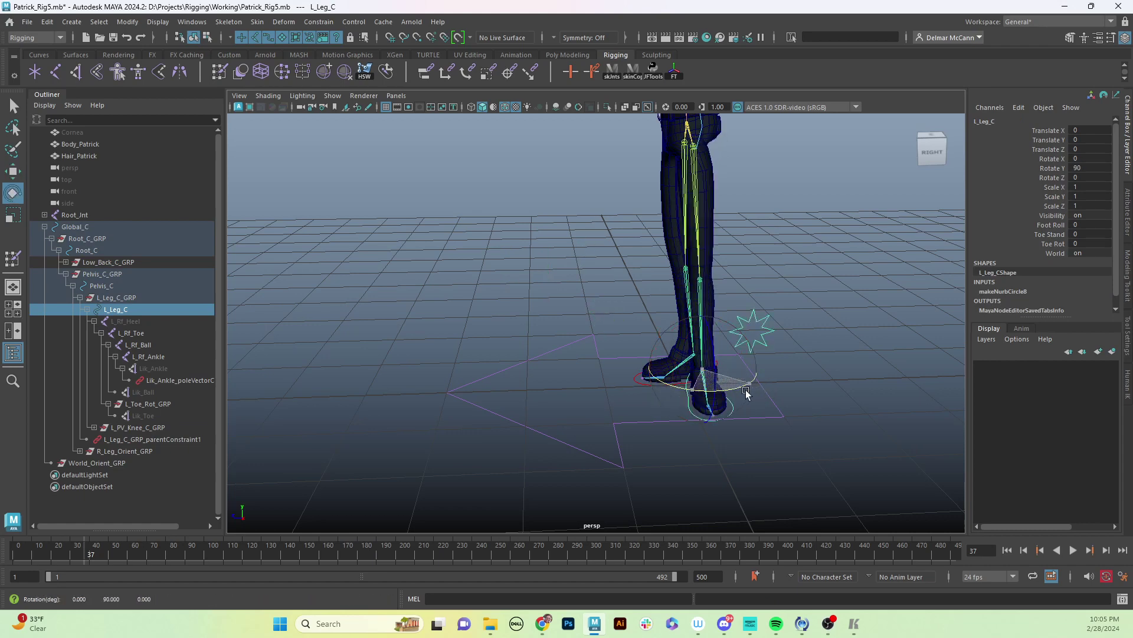
# - Test the knee by raising L_Leg_C in front of the pelvis and moving L_PV_Knee_C behind the body to about -34 in Z
pyautogui.press('w')
pyautogui.keyDown('alt'); pyautogui.moveTo(720, 382); pyautogui.dragTo(720, 382); pyautogui.keyUp('alt')
pyautogui.moveTo(663, 339); pyautogui.dragTo(637, 182)
pyautogui.keyDown('alt'); pyautogui.moveTo(592, 168); pyautogui.dragTo(611, 251, button='middle'); pyautogui.keyUp('alt')
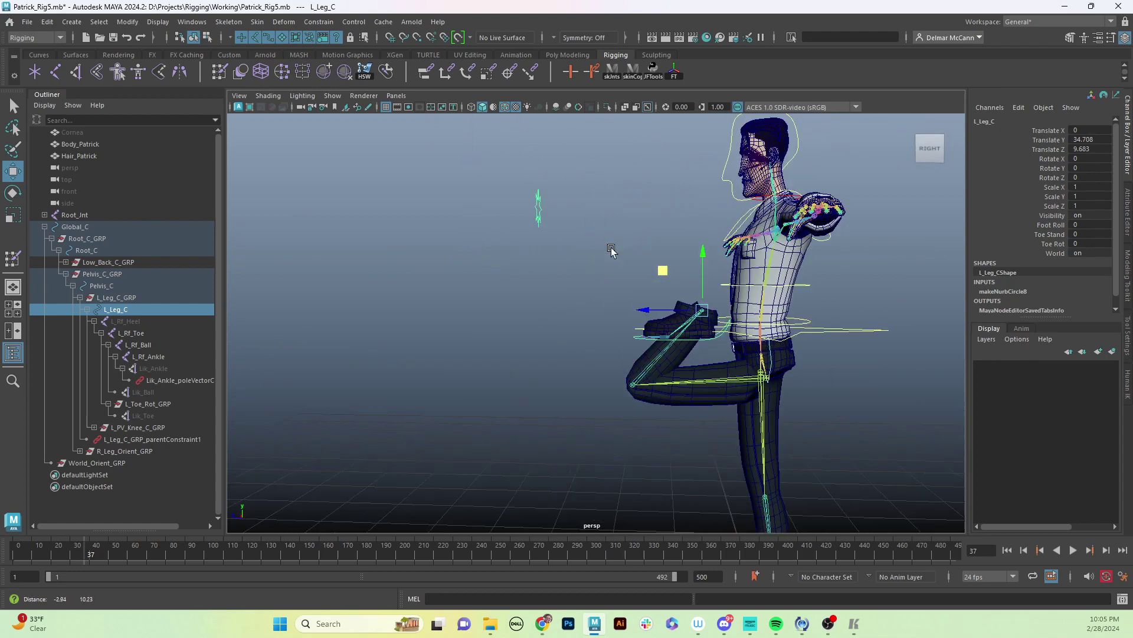
pyautogui.click(539, 214)
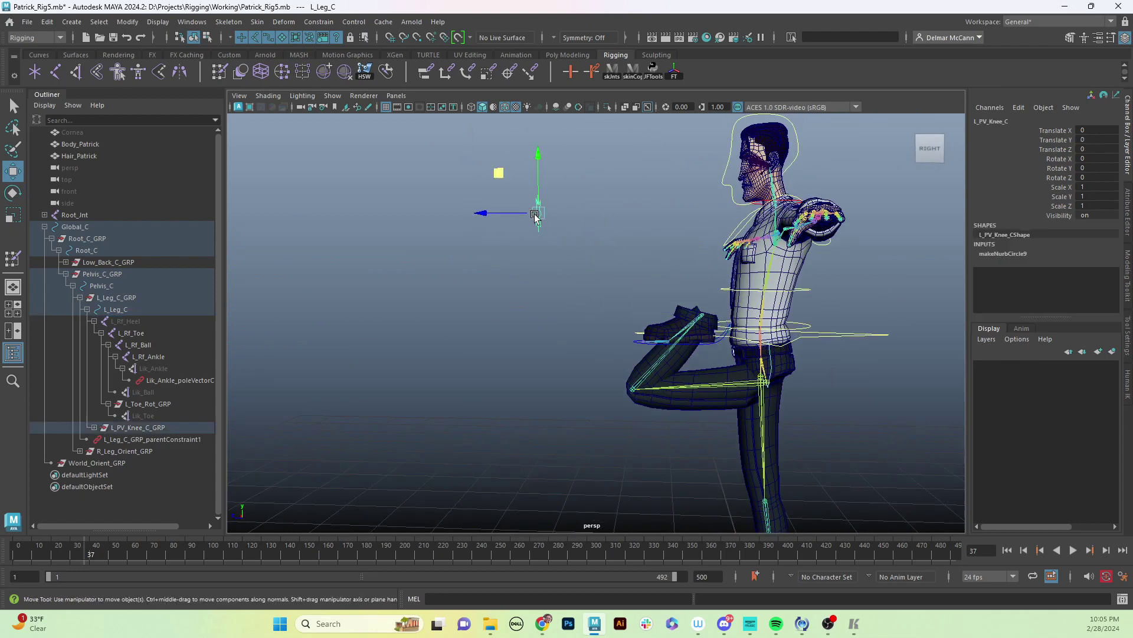
pyautogui.moveTo(506, 172); pyautogui.dragTo(808, 145)
pyautogui.moveTo(852, 242)
pyautogui.keyDown('alt'); pyautogui.mouseDown()
pyautogui.moveTo(744, 243)
pyautogui.moveTo(846, 238)
pyautogui.mouseUp(); pyautogui.keyUp('alt')
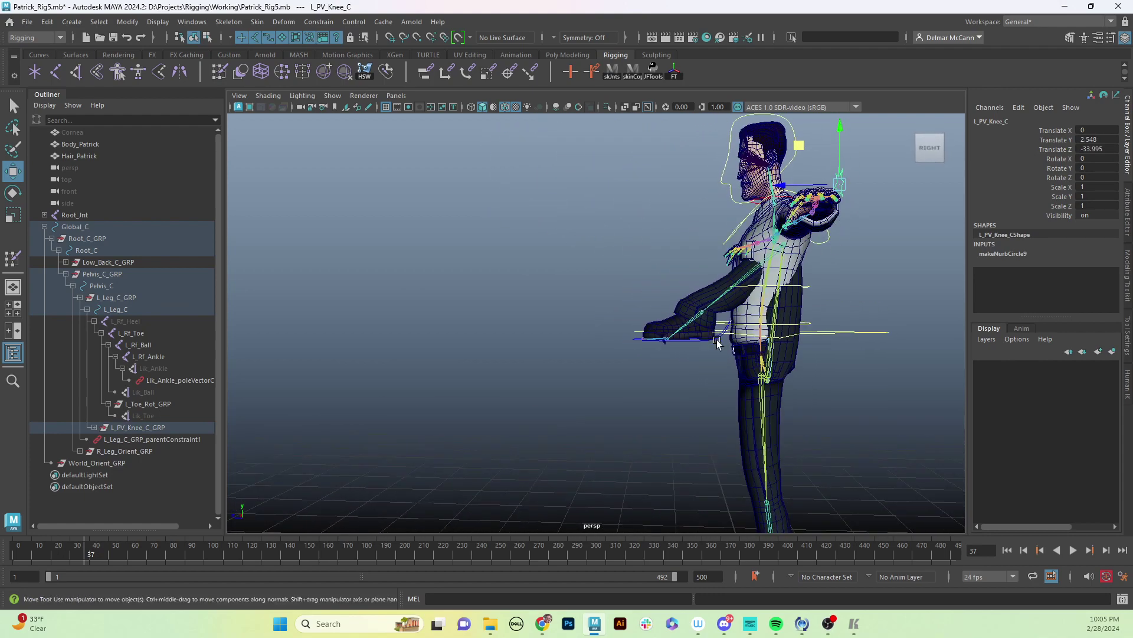
# - Lower L_Leg_C to about 13.6 in Y and 11.3 in Z, and move L_PV_Knee_C back in front of the knee
pyautogui.click(712, 337)
pyautogui.moveTo(662, 277); pyautogui.dragTo(647, 458, button='middle')
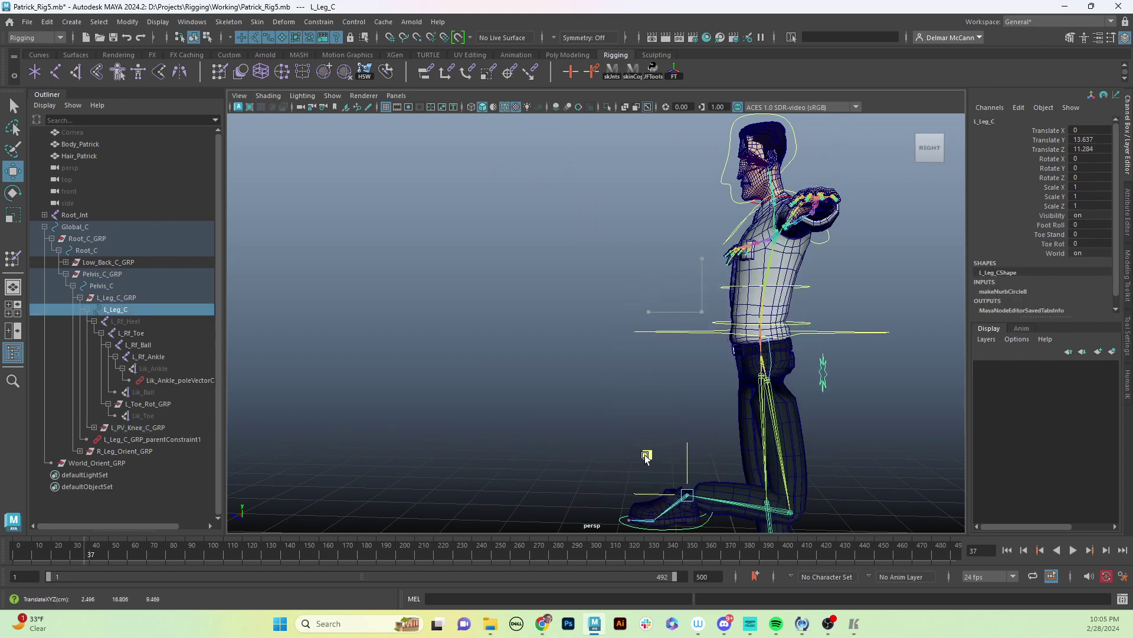
pyautogui.click(824, 373)
pyautogui.moveTo(767, 373); pyautogui.dragTo(620, 380, button='middle')
pyautogui.moveTo(620, 381); pyautogui.dragTo(430, 387)
pyautogui.keyDown('alt'); pyautogui.moveTo(540, 435); pyautogui.dragTo(551, 395, button='middle'); pyautogui.keyUp('alt')
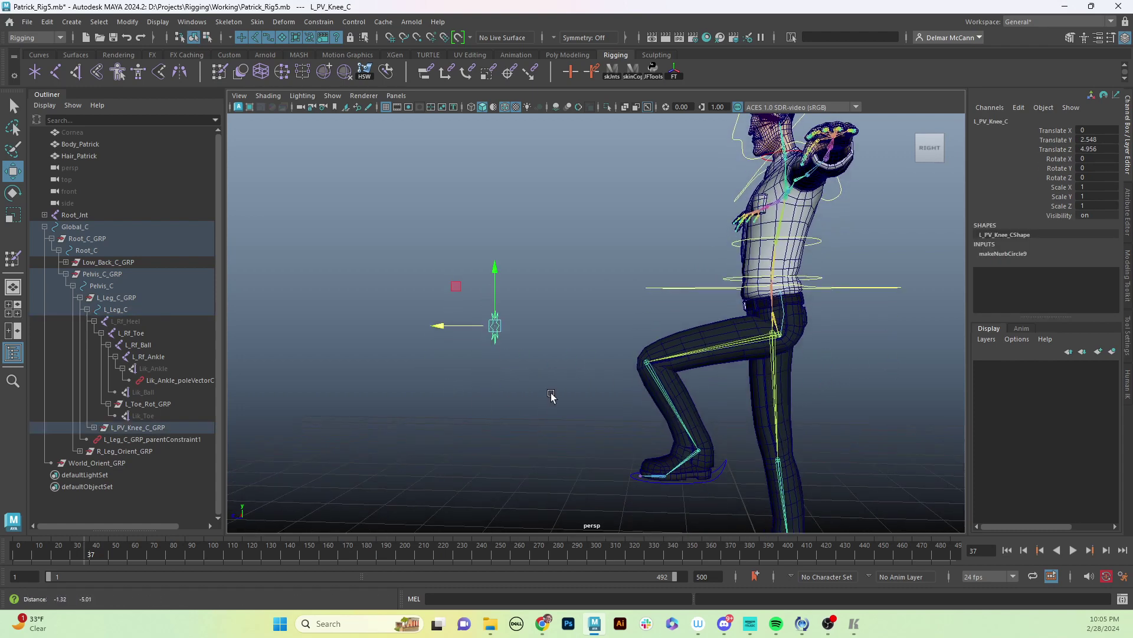
pyautogui.keyDown('alt'); pyautogui.moveTo(551, 394); pyautogui.dragTo(557, 400); pyautogui.keyUp('alt')
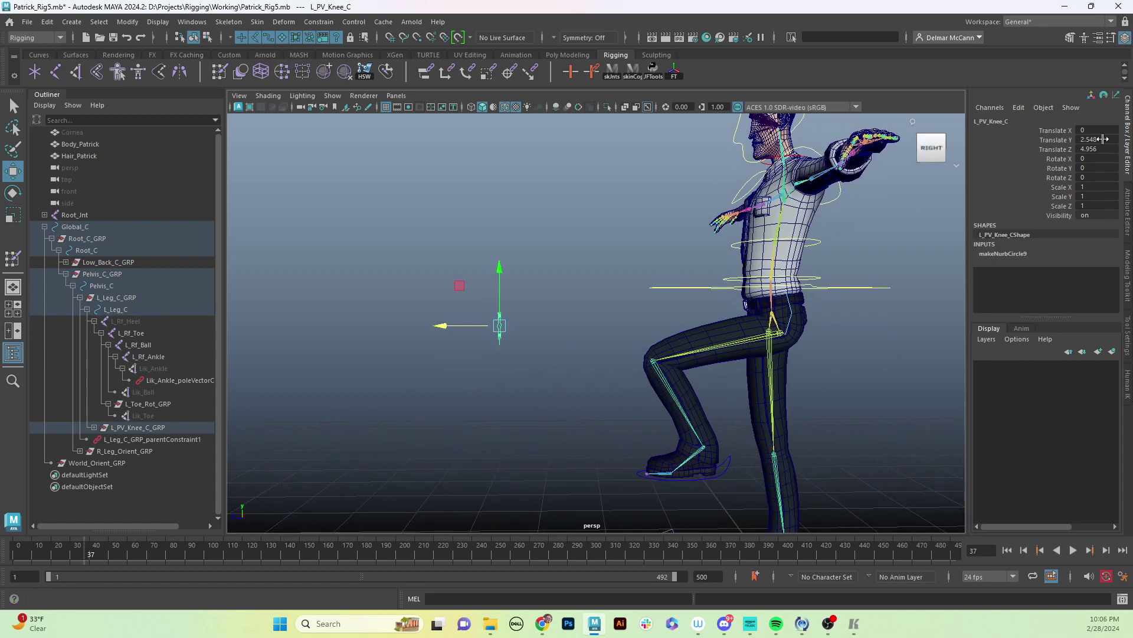
# - Reset the X, Y and Z translations of L_PV_Knee_C and L_Leg_C to 0, and clear the selection
pyautogui.moveTo(1099, 129); pyautogui.dragTo(1107, 149)
pyautogui.write('0')
pyautogui.press('Return')
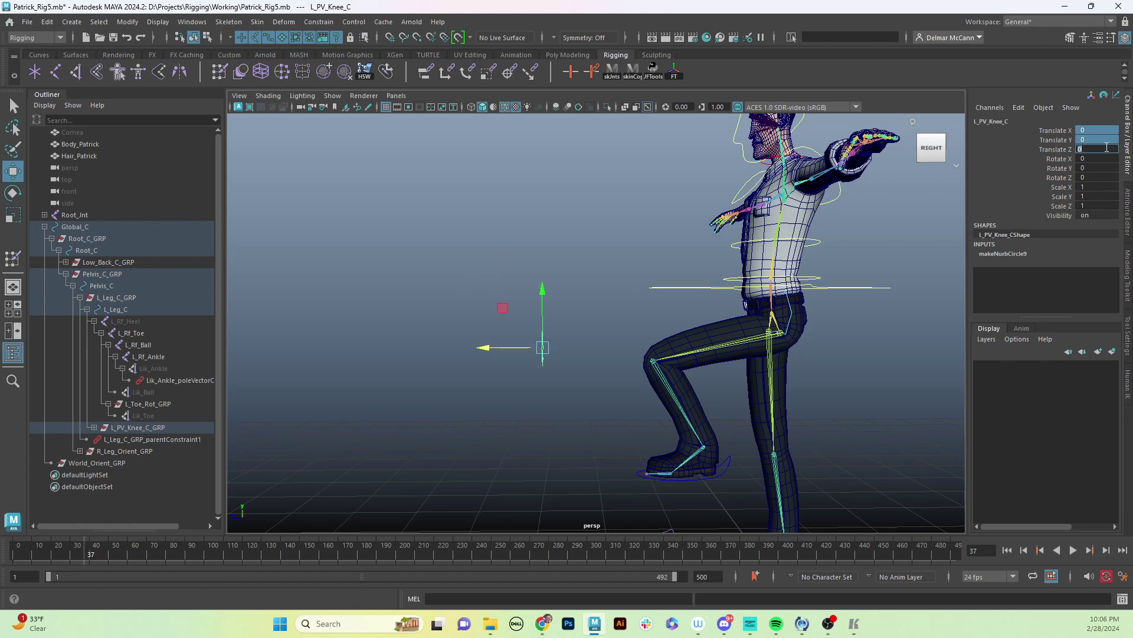
pyautogui.click(722, 472)
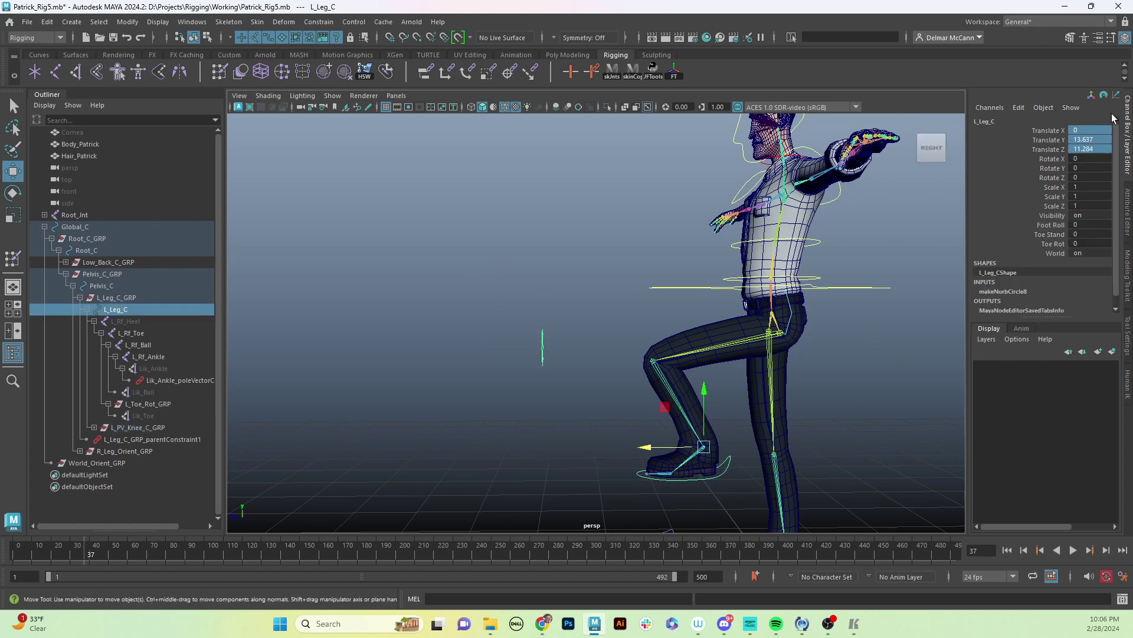
pyautogui.moveTo(1099, 130); pyautogui.dragTo(1104, 149)
pyautogui.write('0')
pyautogui.press('Return')
pyautogui.keyDown('alt'); pyautogui.moveTo(700, 376); pyautogui.dragTo(713, 317, button='middle'); pyautogui.keyUp('alt')
pyautogui.keyDown('alt'); pyautogui.moveTo(658, 325); pyautogui.dragTo(684, 361); pyautogui.keyUp('alt')
pyautogui.scroll(-3, 731, 366)
pyautogui.click(670, 309)
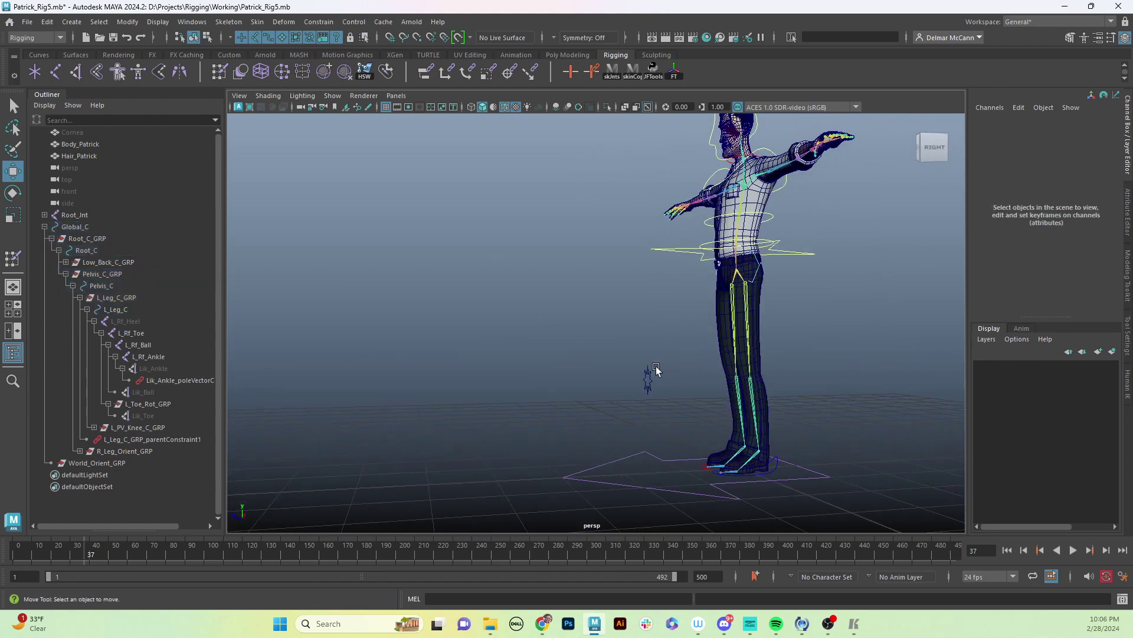
# - Duplicate L_PV_Knee_C_GRP and unparent the copy to the top level of the scene
pyautogui.click(651, 372)
pyautogui.moveTo(685, 420)
pyautogui.keyDown('alt'); pyautogui.mouseDown()
pyautogui.moveTo(654, 421)
pyautogui.moveTo(691, 421)
pyautogui.mouseUp(); pyautogui.keyUp('alt')
pyautogui.keyDown('alt'); pyautogui.moveTo(661, 420); pyautogui.dragTo(767, 410, button='right'); pyautogui.keyUp('alt')
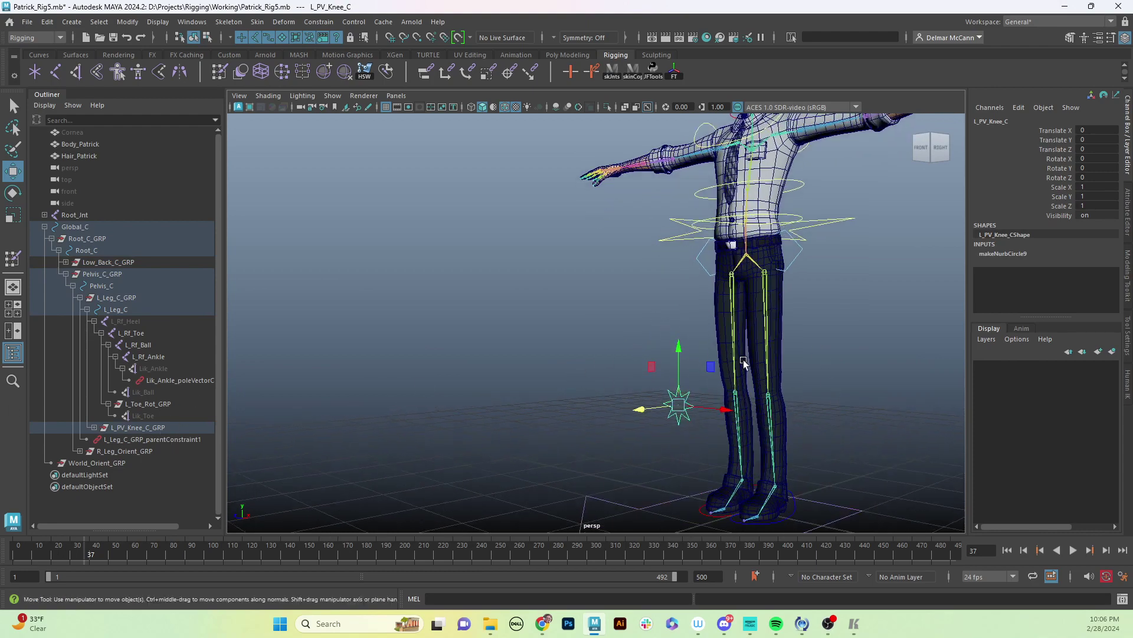
pyautogui.keyDown('alt'); pyautogui.moveTo(510, 387); pyautogui.dragTo(445, 337); pyautogui.keyUp('alt')
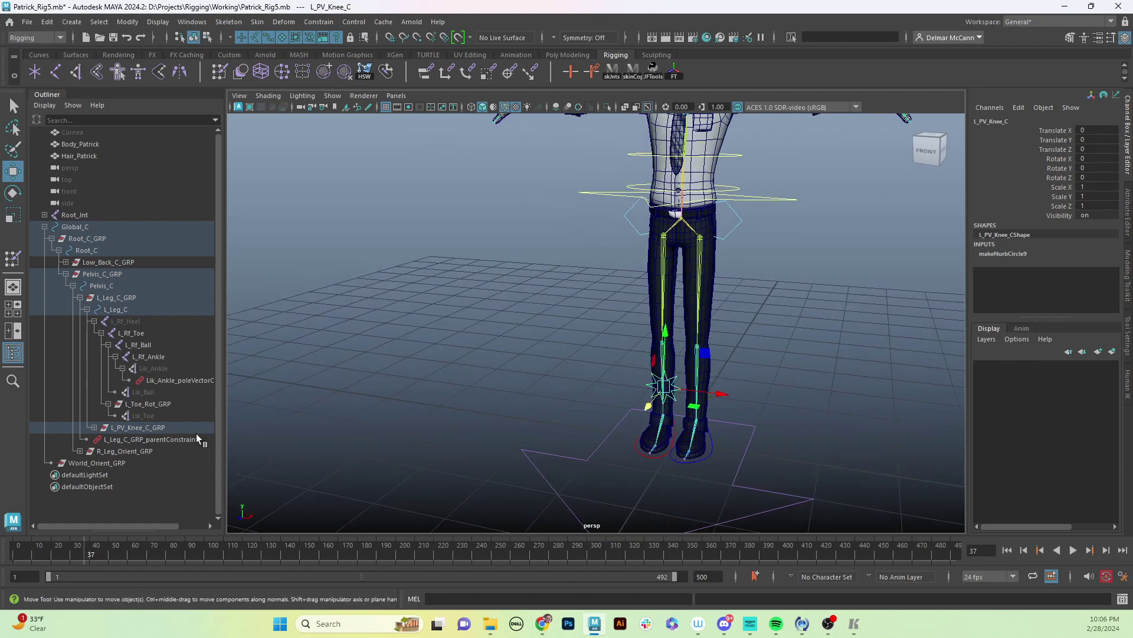
pyautogui.click(94, 428)
pyautogui.click(147, 428)
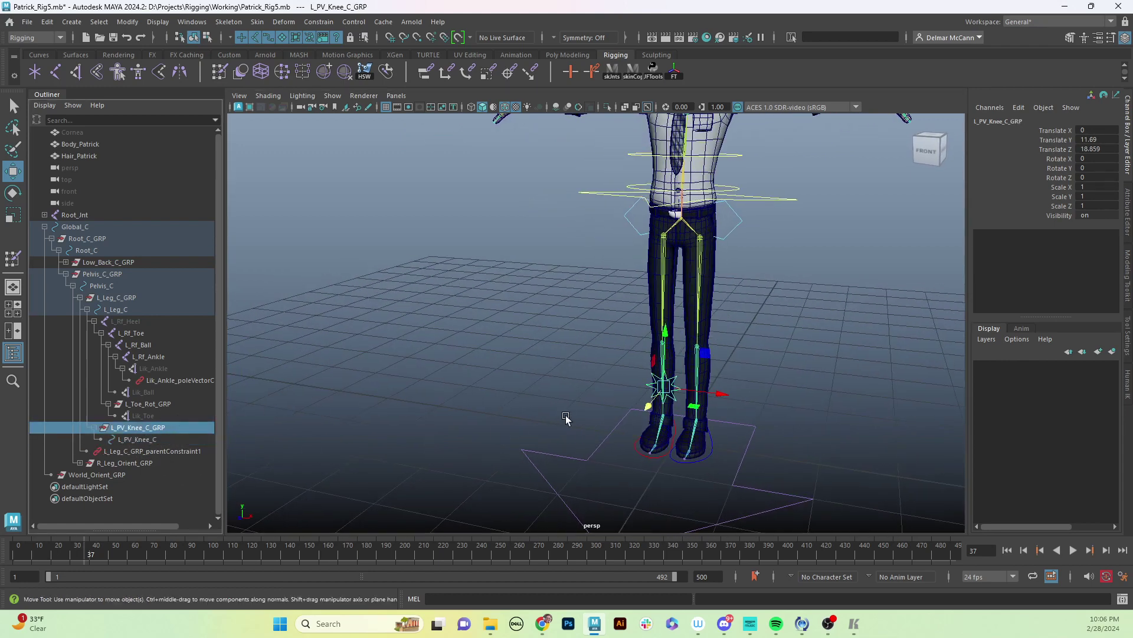
pyautogui.keyDown('alt'); pyautogui.moveTo(567, 417); pyautogui.dragTo(592, 403); pyautogui.keyUp('alt')
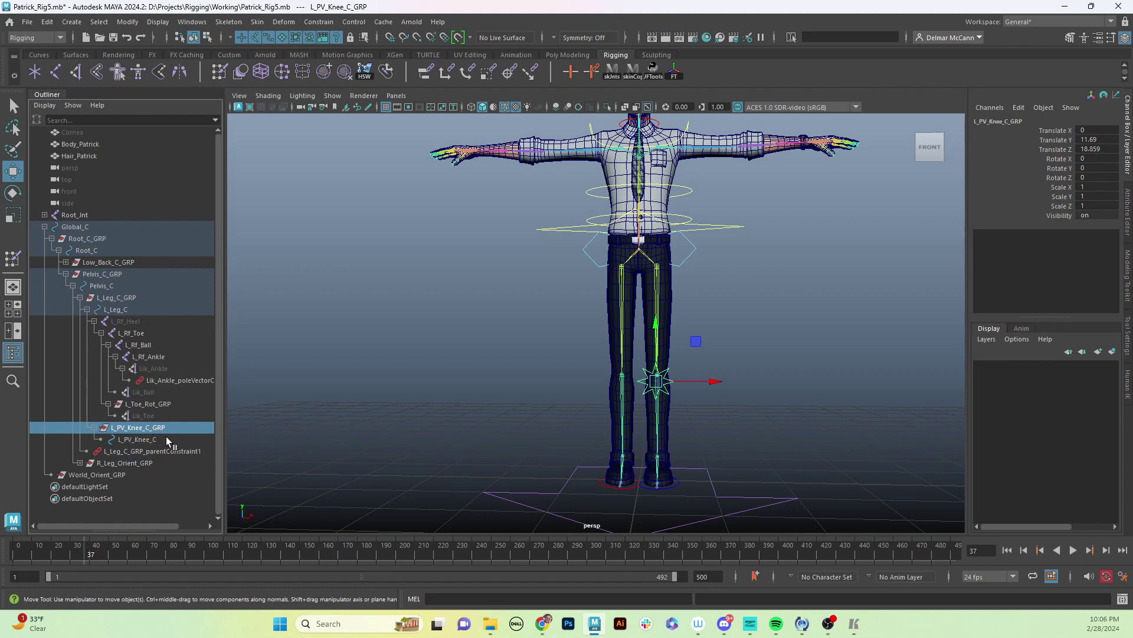
pyautogui.hotkey('ctrl', 'd')
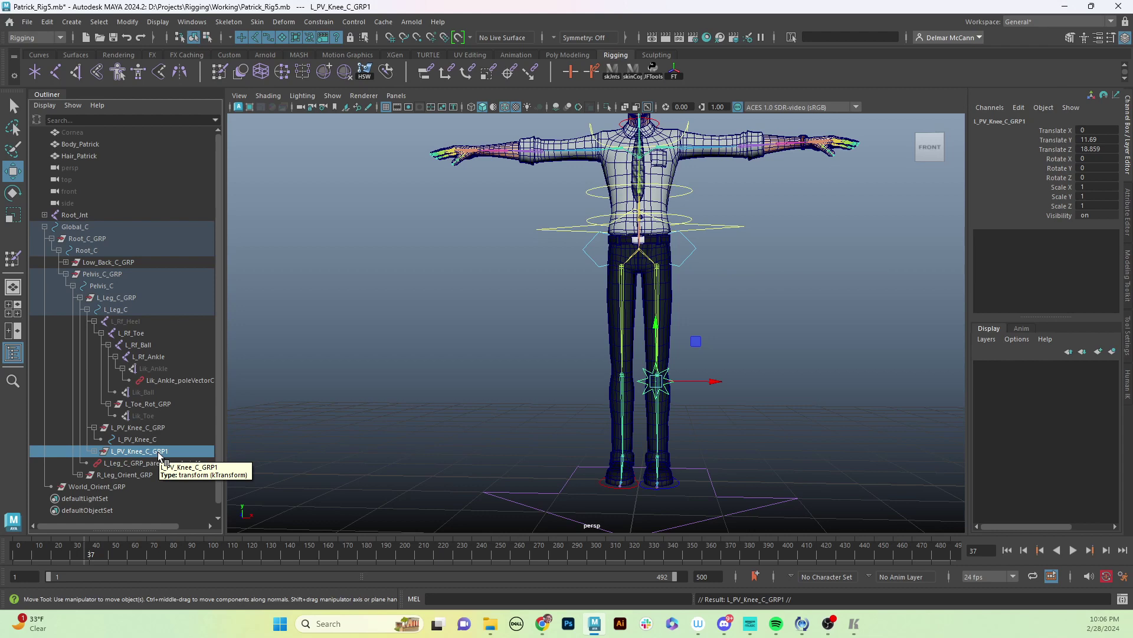
pyautogui.hotkey('shift', 'p')
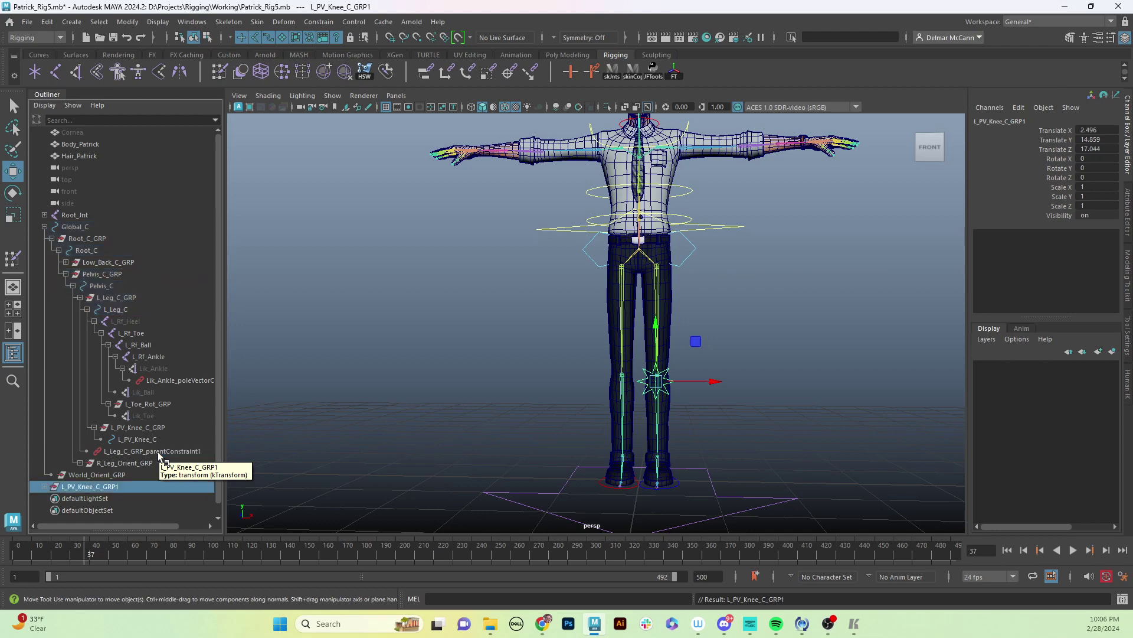
# - Rename the duplicated group as R_PV_Knee_C_GRP
pyautogui.doubleClick(141, 486)
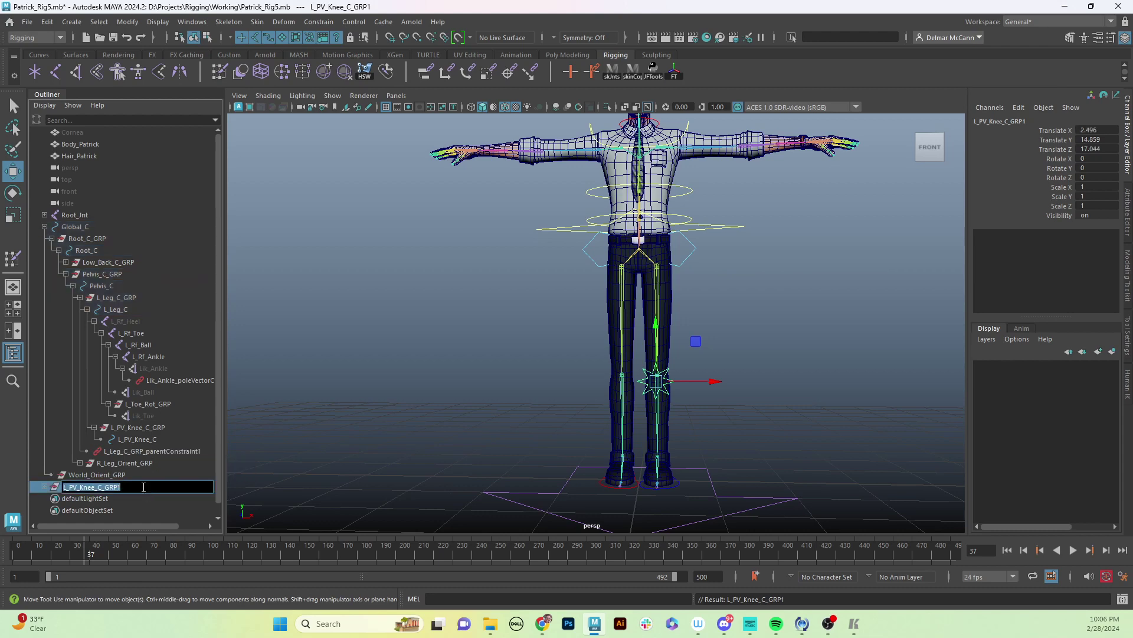
pyautogui.click(143, 486)
pyautogui.press('BackSpace')
pyautogui.press('BackSpace')
pyautogui.write('R')
pyautogui.press('Return')
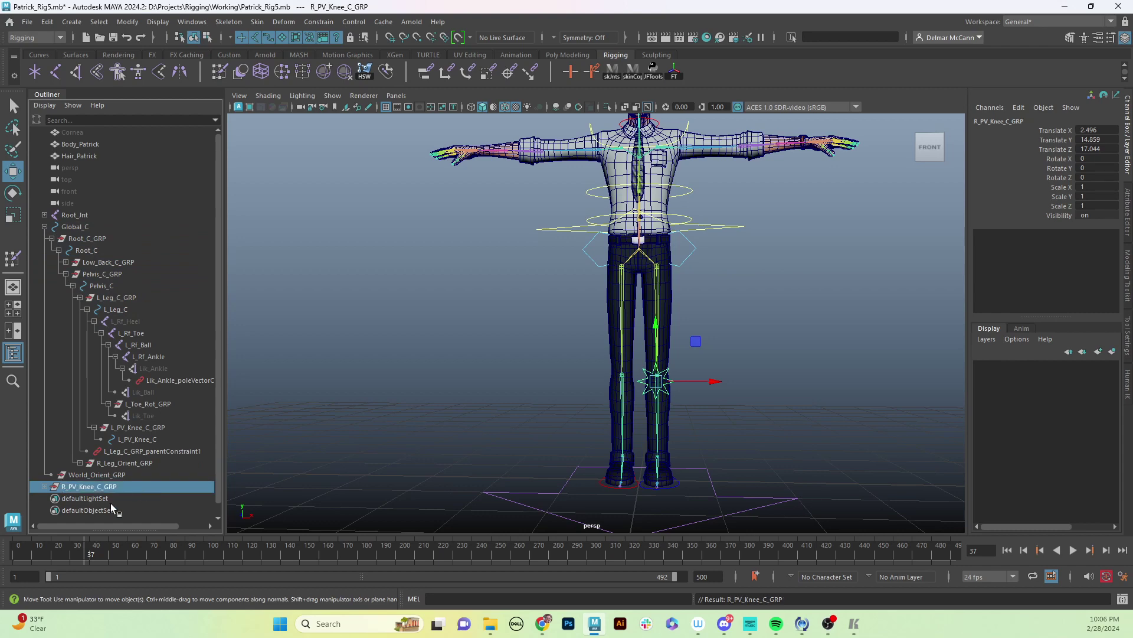
# - Expand R_PV_Knee_C_GRP and rename its nested star curve as R_PV_Knee_C
pyautogui.click(45, 487)
pyautogui.click(90, 501)
pyautogui.doubleClick(91, 502)
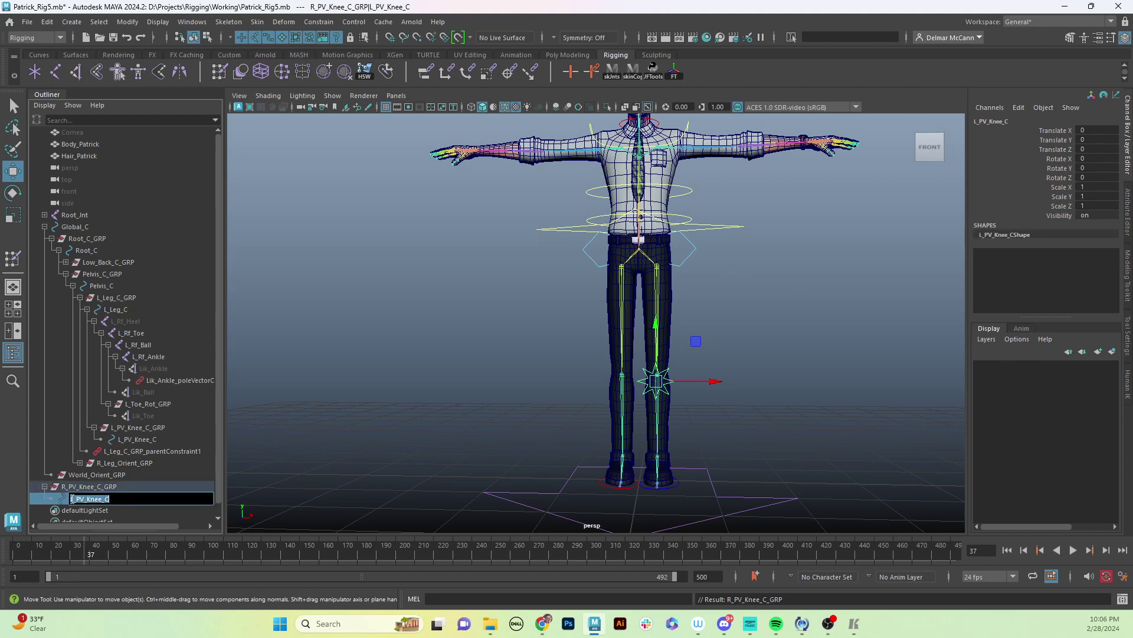
pyautogui.press('Delete')
pyautogui.write('R')
pyautogui.press('Return')
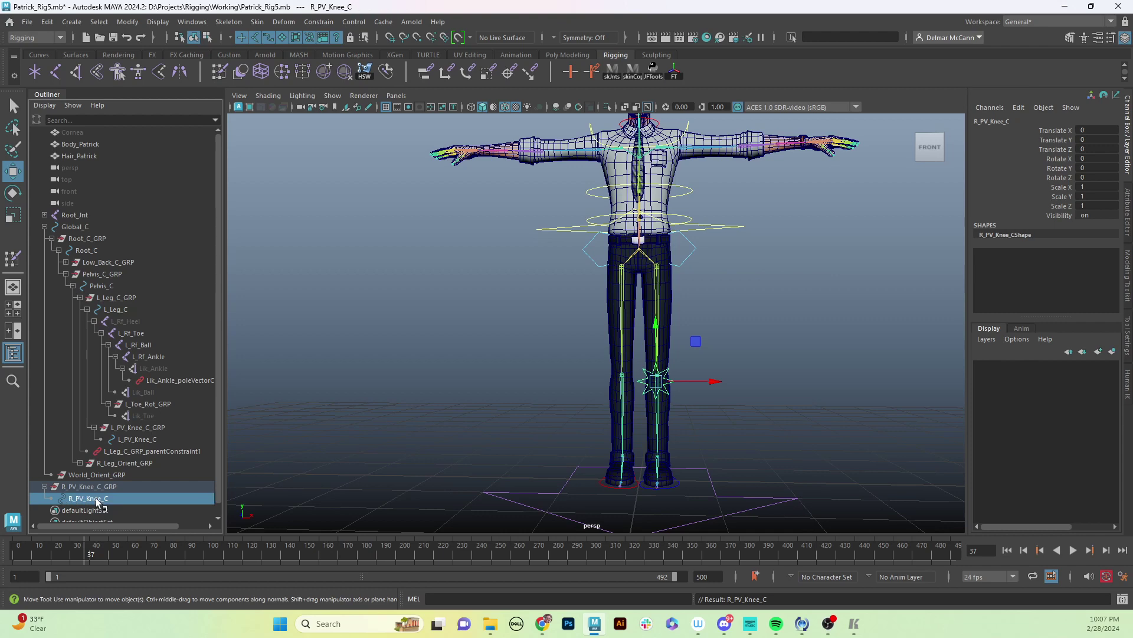
# - Place R_PV_Knee_C_GRP in a new parent group with its pivot at the origin, and name that group R_PV_Knee_C_Orient_GRP
pyautogui.click(103, 488)
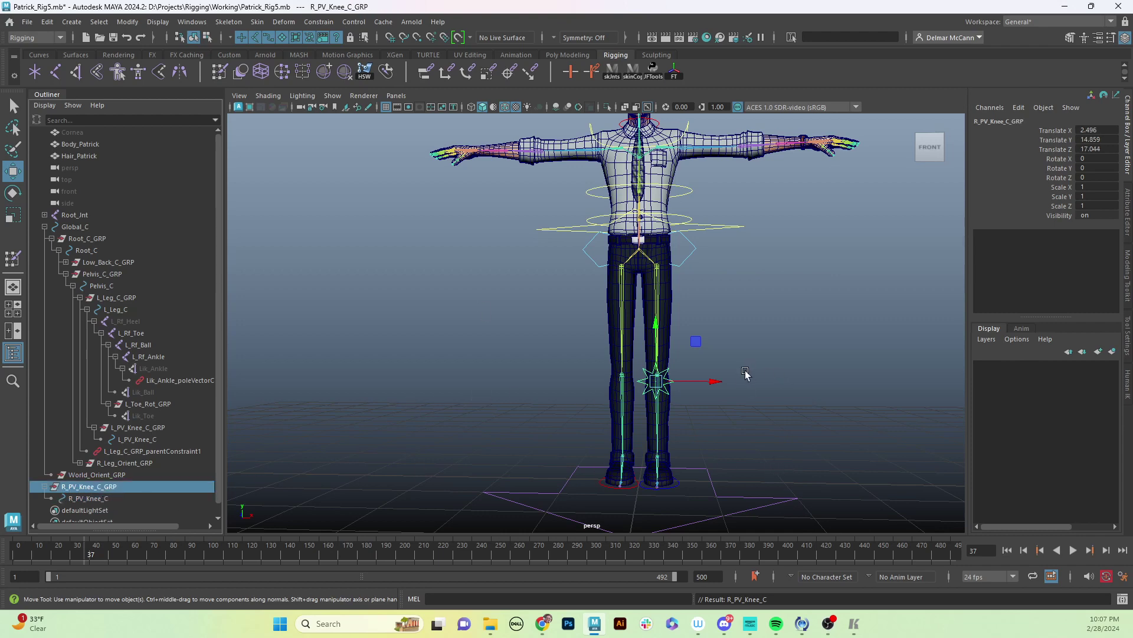
pyautogui.keyDown('alt'); pyautogui.moveTo(746, 374); pyautogui.dragTo(641, 426); pyautogui.keyUp('alt')
pyautogui.keyDown('alt'); pyautogui.moveTo(565, 373); pyautogui.dragTo(602, 371); pyautogui.keyUp('alt')
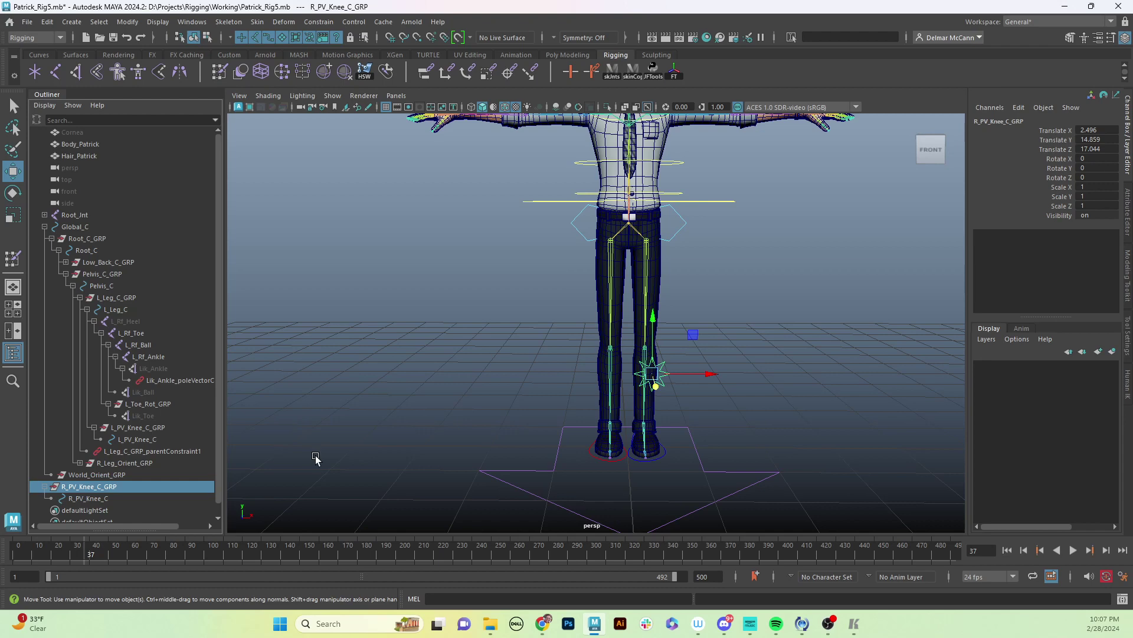
pyautogui.hotkey('ctrl', 'g')
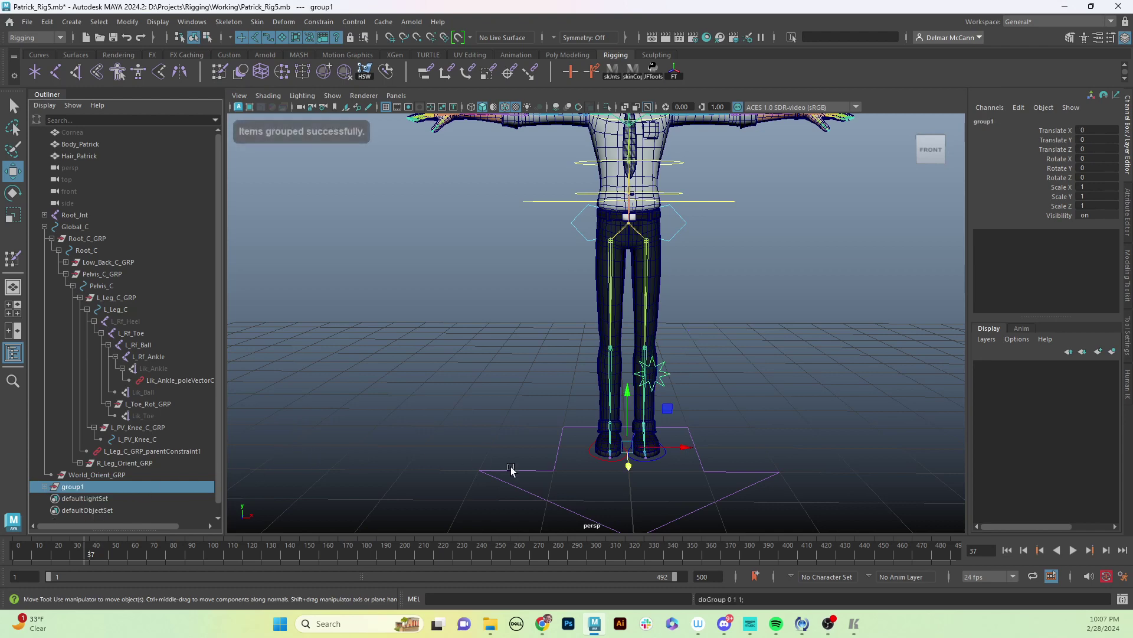
pyautogui.moveTo(650, 477)
pyautogui.keyDown('alt'); pyautogui.mouseDown()
pyautogui.moveTo(637, 473)
pyautogui.moveTo(650, 472)
pyautogui.mouseUp(); pyautogui.keyUp('alt')
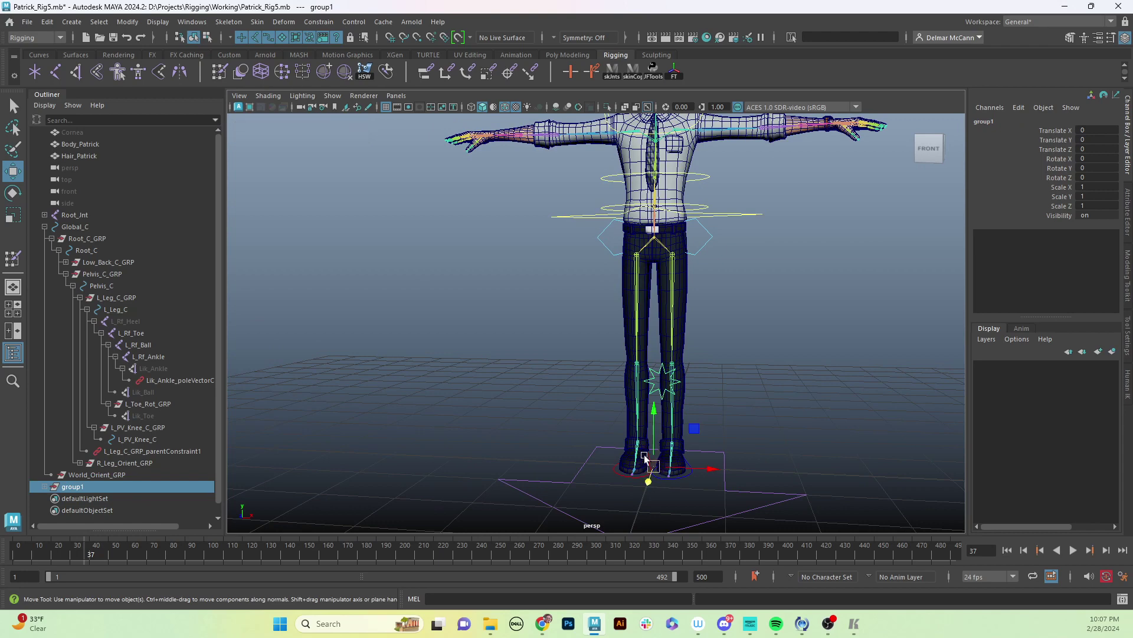
pyautogui.click(44, 486)
pyautogui.doubleClick(90, 487)
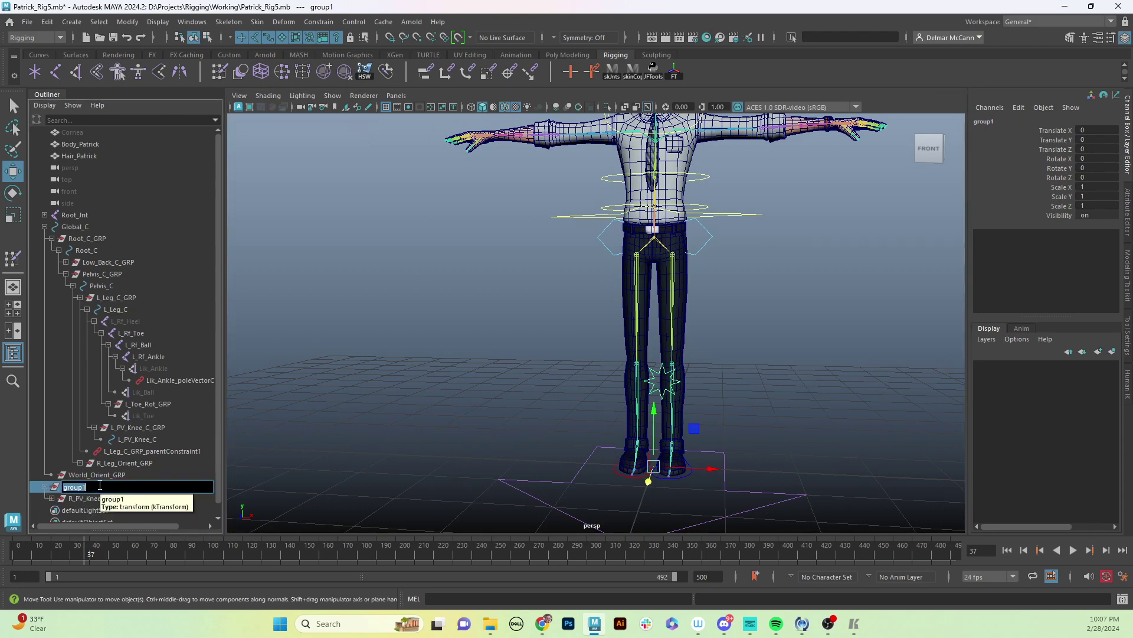
pyautogui.write('R')
pyautogui.write('_PV_Knee_C_Orient_')
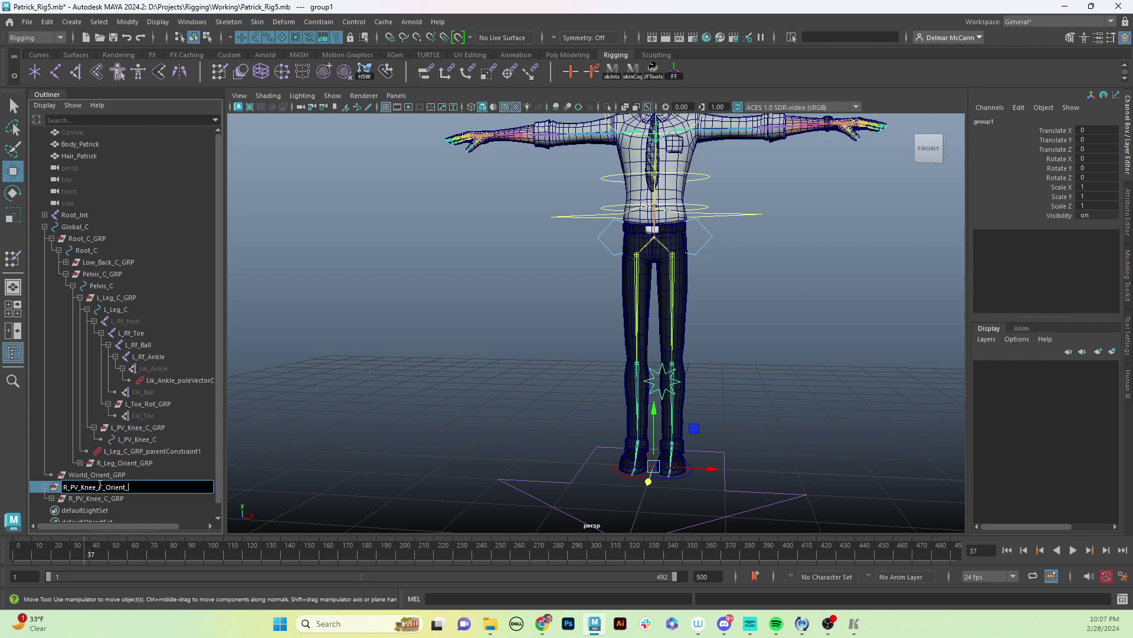
pyautogui.write('GRP')
pyautogui.press('Return')
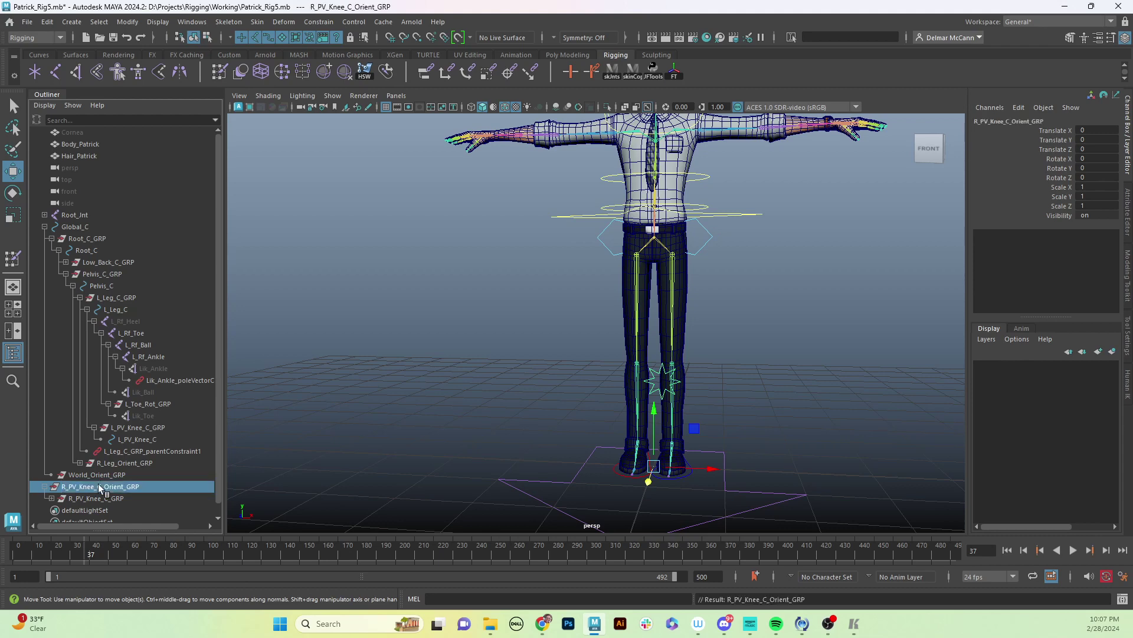
# - Mirror R_PV_Knee_C_Orient_GRP to the right leg by setting Scale X to -1, and select the mirrored star curve
pyautogui.click(1099, 188)
pyautogui.press('Return')
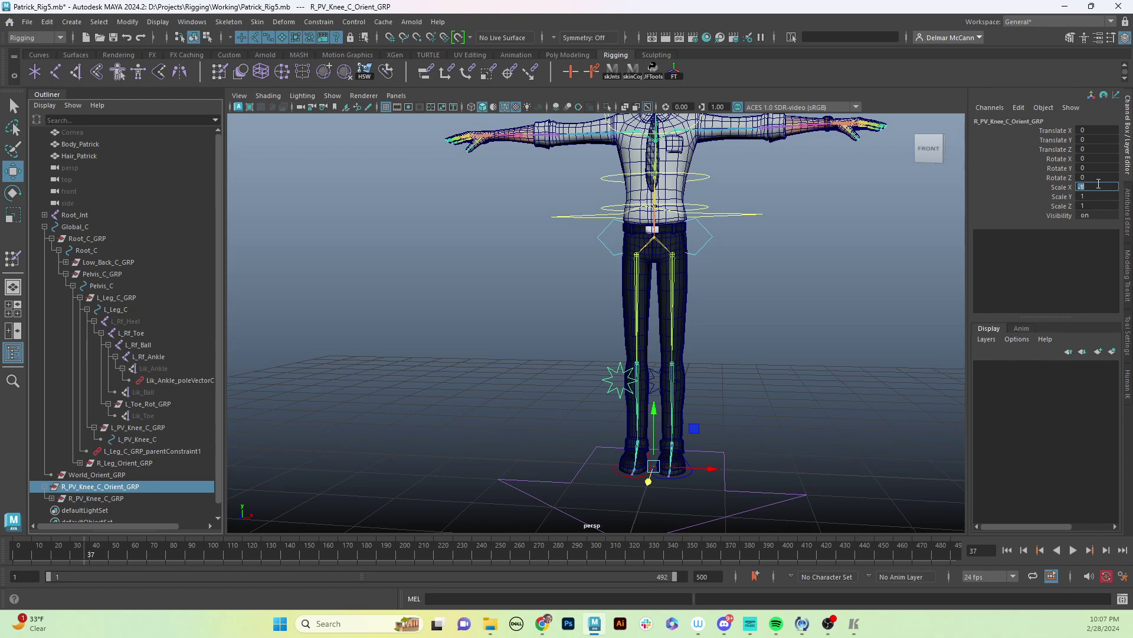
pyautogui.keyDown('alt'); pyautogui.moveTo(581, 459); pyautogui.dragTo(582, 452, button='middle'); pyautogui.keyUp('alt')
pyautogui.keyDown('alt'); pyautogui.moveTo(540, 450); pyautogui.dragTo(627, 363); pyautogui.keyUp('alt')
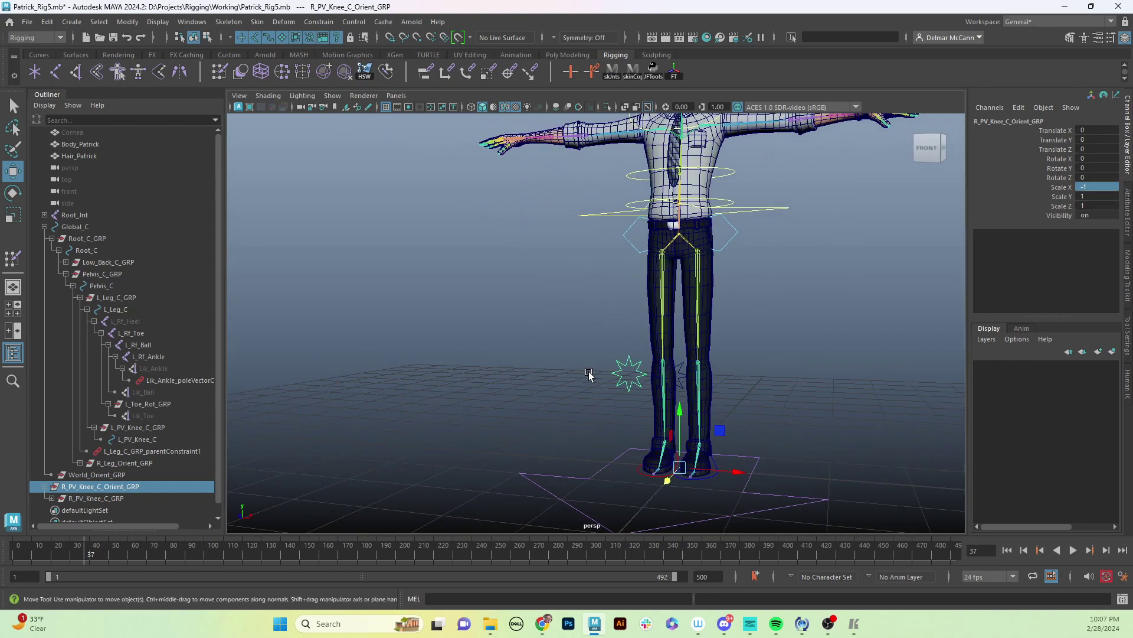
pyautogui.click(628, 362)
pyautogui.keyDown('alt'); pyautogui.moveTo(635, 415); pyautogui.dragTo(579, 476); pyautogui.keyUp('alt')
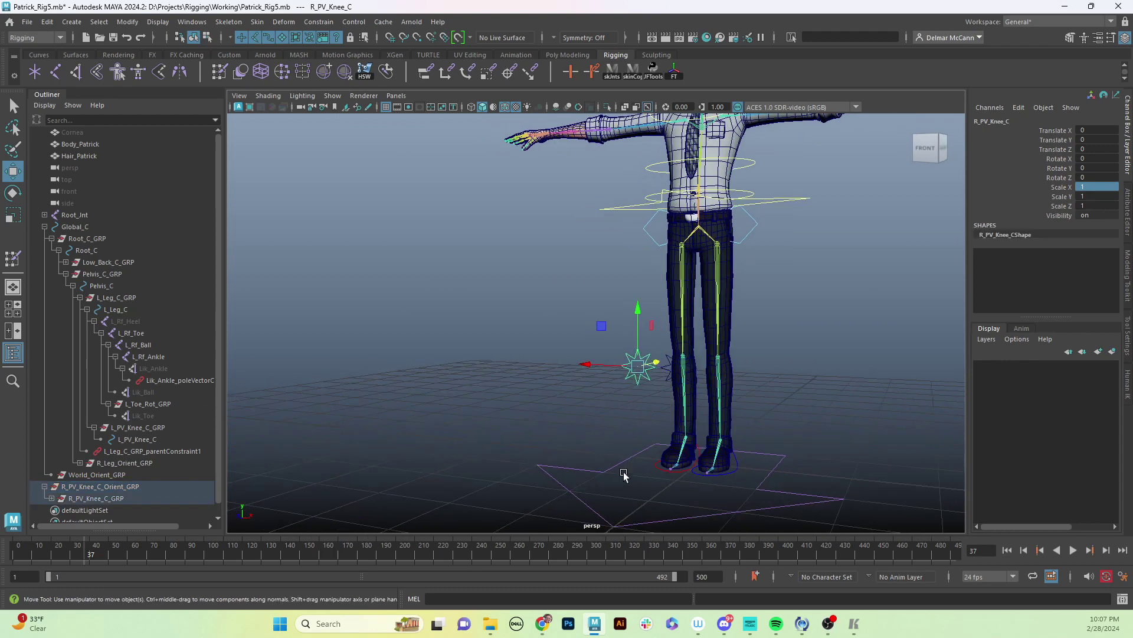
# - Select R_Leg_C, collapse the left leg hierarchy, and expand the right leg hierarchy in the Outliner down to the Rik_Ankle handle
pyautogui.click(662, 466)
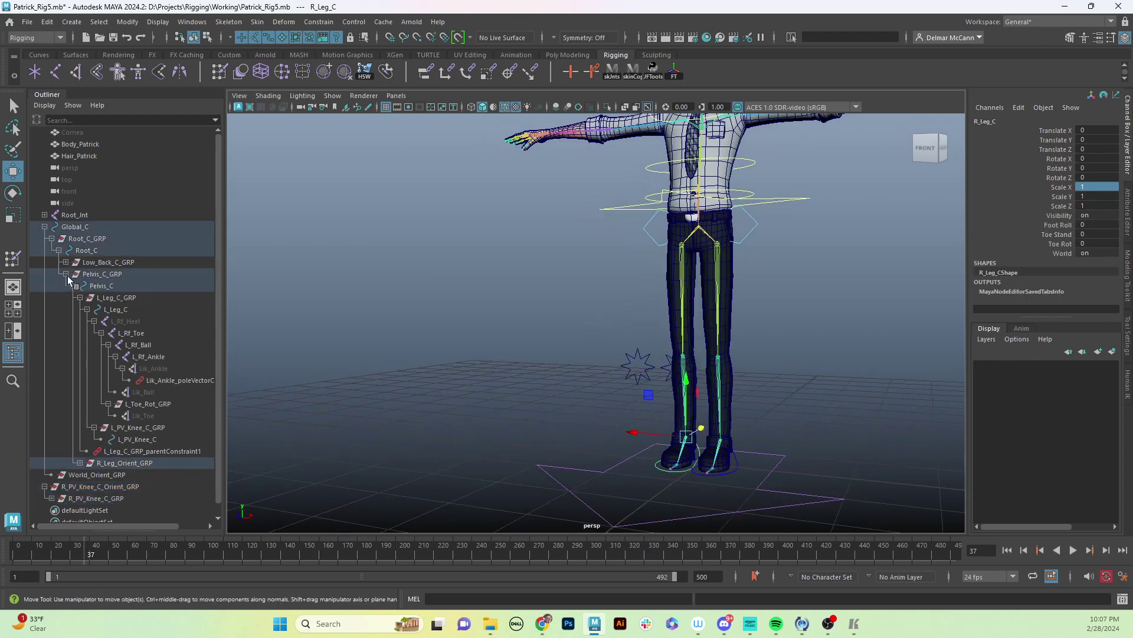
pyautogui.click(80, 298)
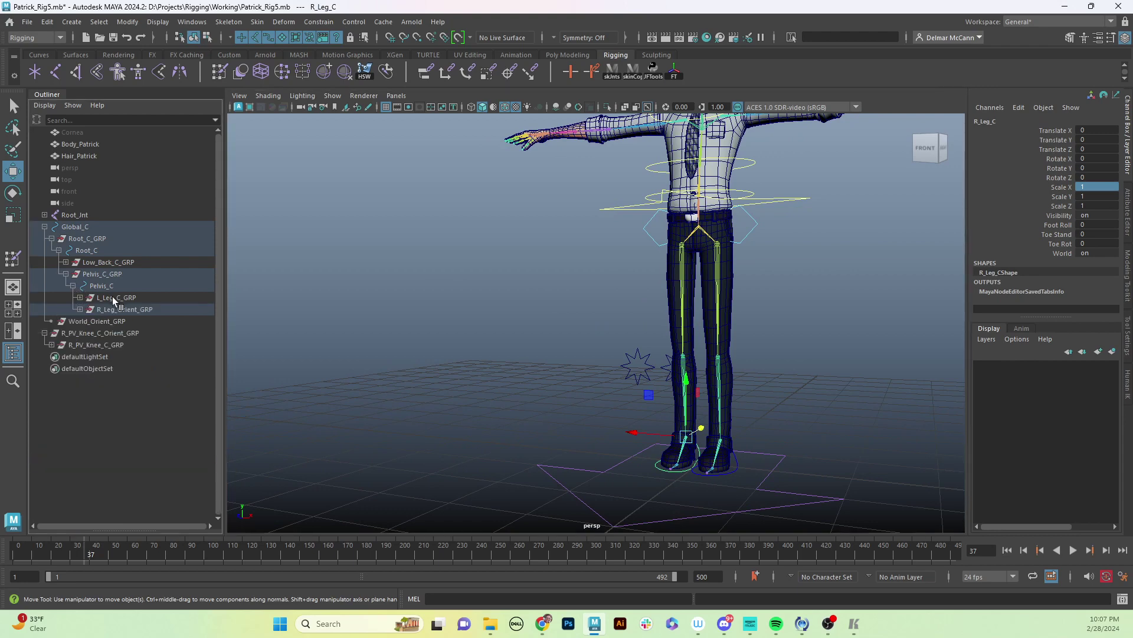
pyautogui.press('f')
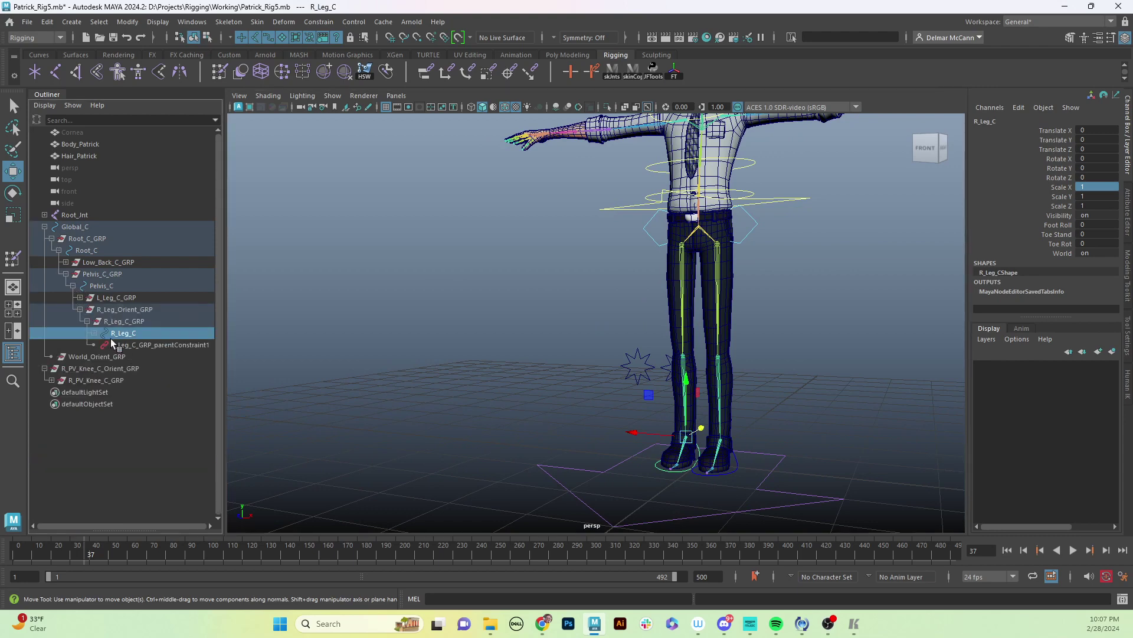
pyautogui.click(102, 346)
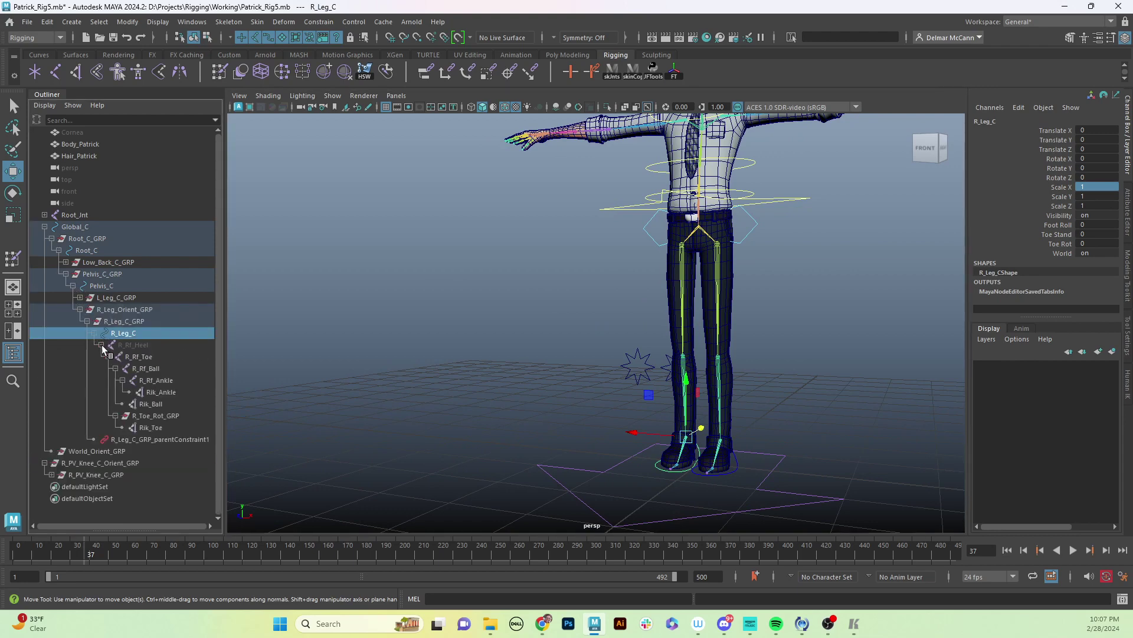
# - Apply a pole vector constraint from the R_PV_Knee_C star curve to the Rik_Ankle IK handle
pyautogui.keyDown('ctrl'); pyautogui.click(170, 392); pyautogui.keyUp('ctrl')
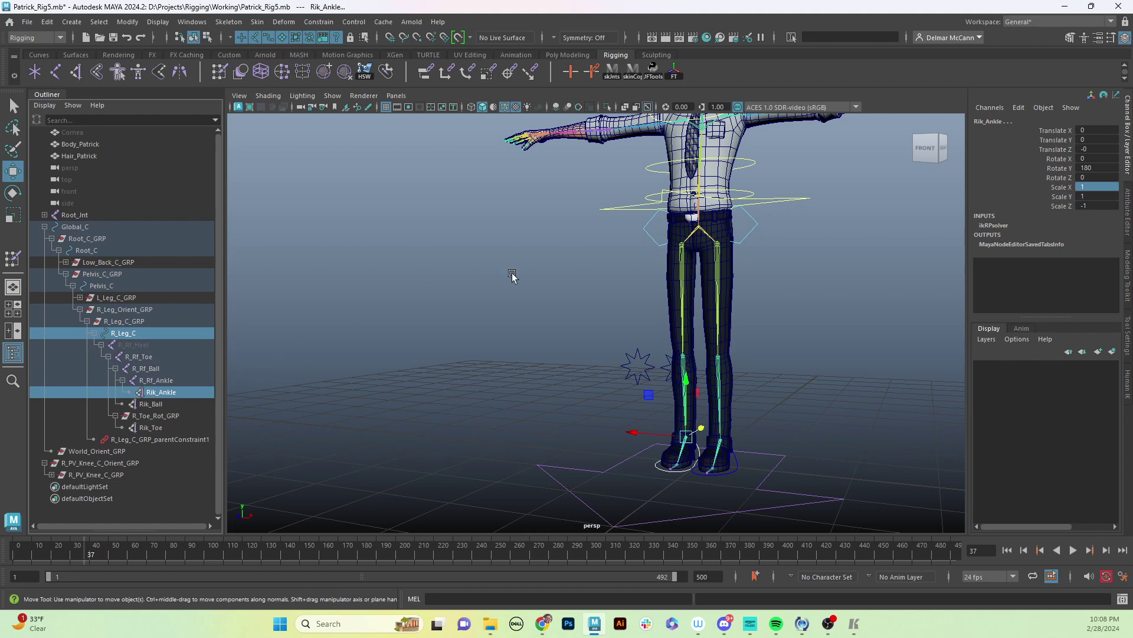
pyautogui.click(615, 352)
pyautogui.click(640, 361)
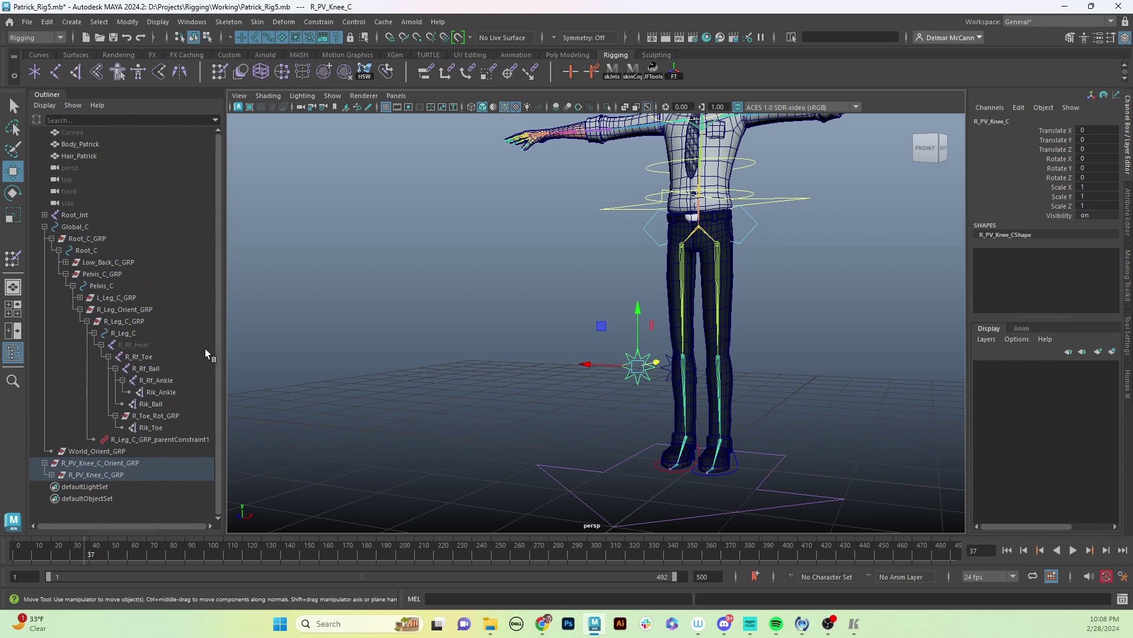
pyautogui.click(161, 392)
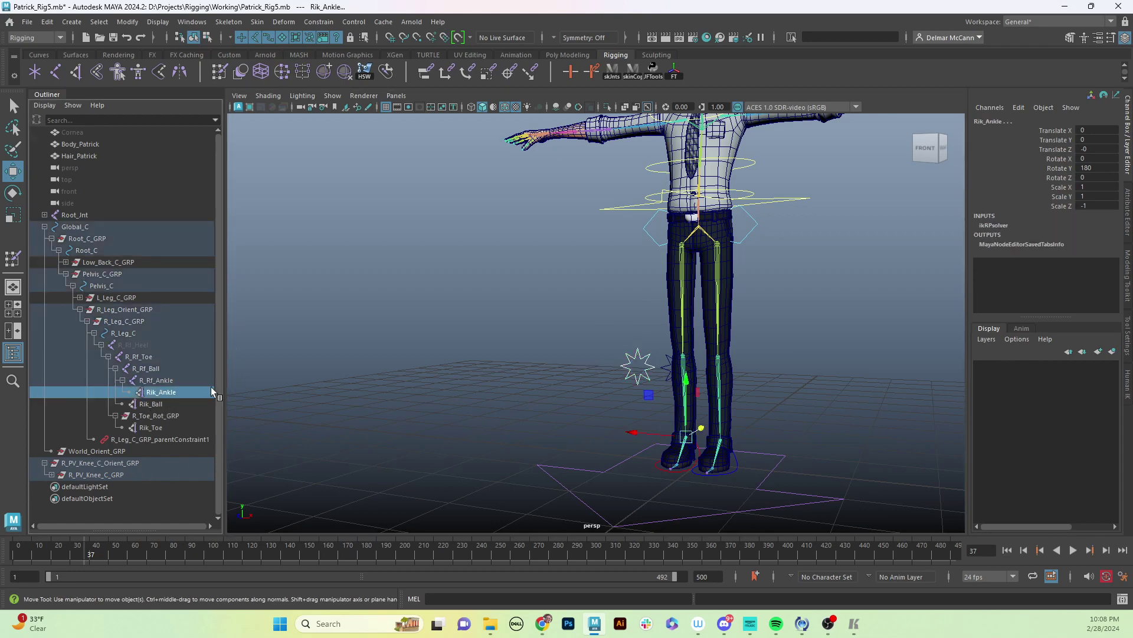
pyautogui.click(529, 73)
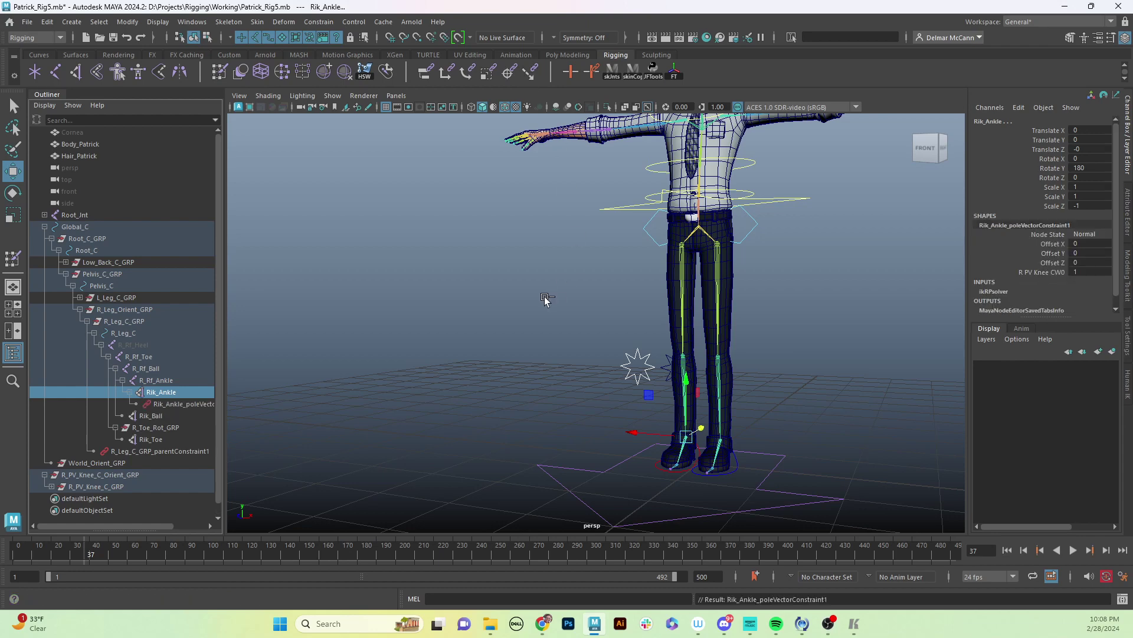
pyautogui.click(539, 357)
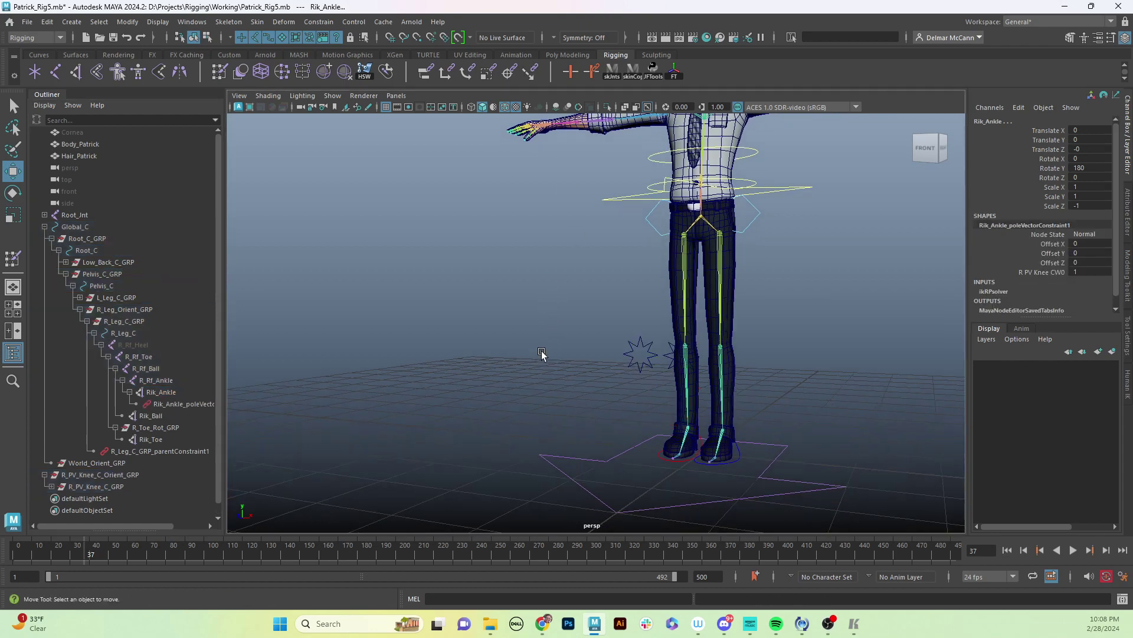
# - Test the left knee's pole vector by moving L_PV_Knee_C sideways, and undo the move
pyautogui.click(646, 352)
pyautogui.press('f')
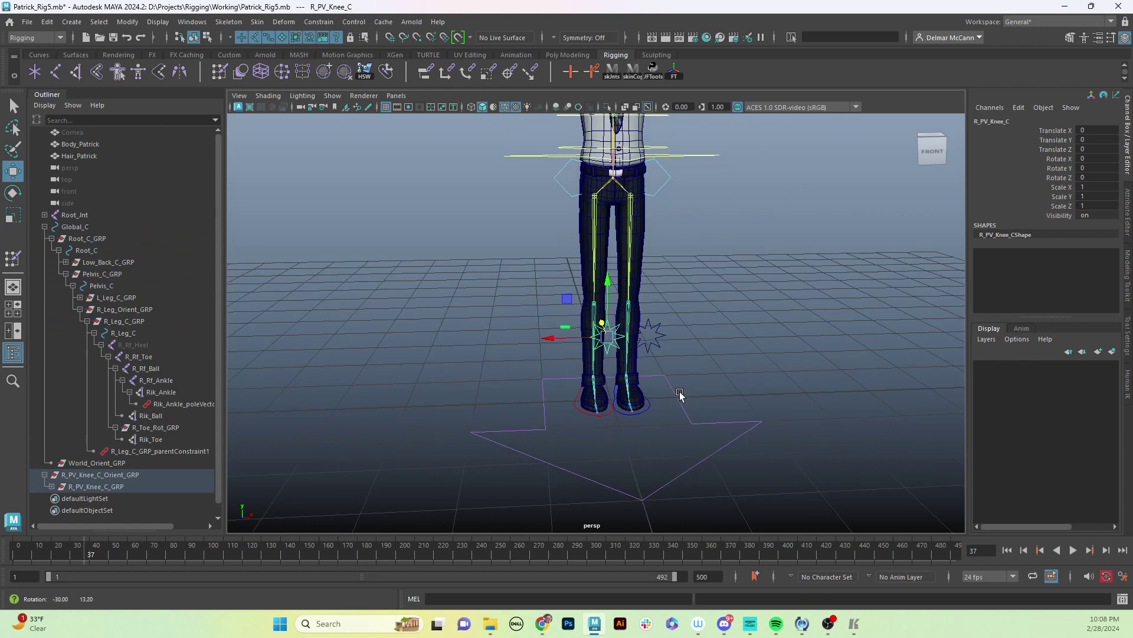
pyautogui.click(660, 340)
pyautogui.moveTo(702, 335); pyautogui.dragTo(771, 319)
pyautogui.hotkey('ctrl', 'z')
pyautogui.hotkey('ctrl', 'z')
pyautogui.hotkey('ctrl', 'z')
pyautogui.hotkey('ctrl', 'z')
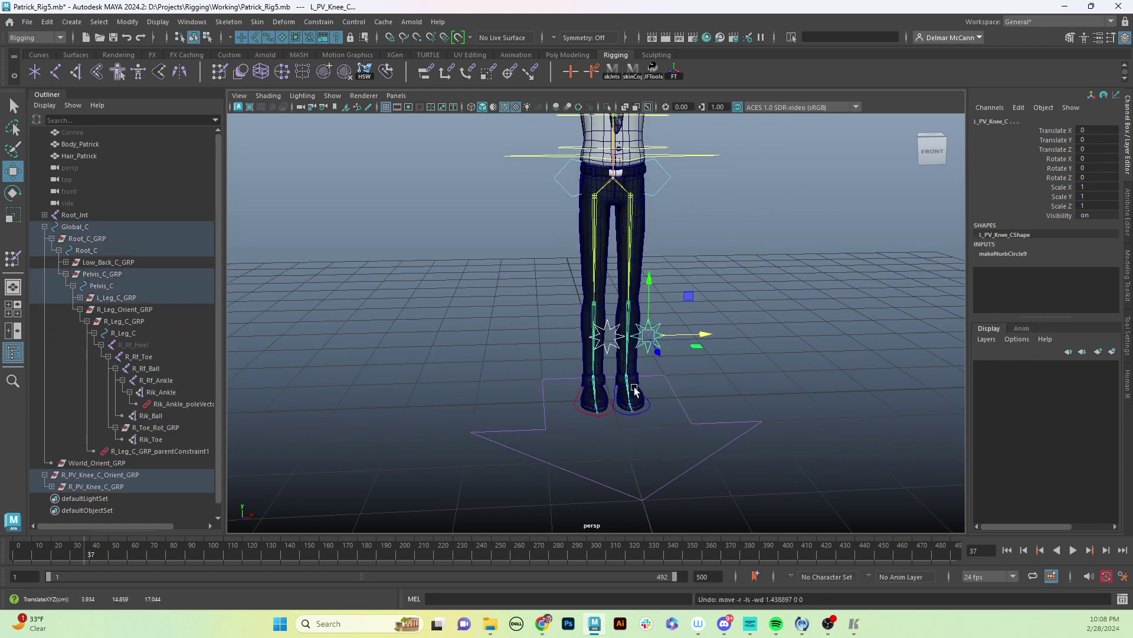
# - Parent R_PV_Knee_C_Orient_GRP under the right foot control R_Leg_C
pyautogui.keyDown('alt'); pyautogui.moveTo(629, 389); pyautogui.dragTo(563, 392); pyautogui.keyUp('alt')
pyautogui.click(44, 475)
pyautogui.click(74, 475)
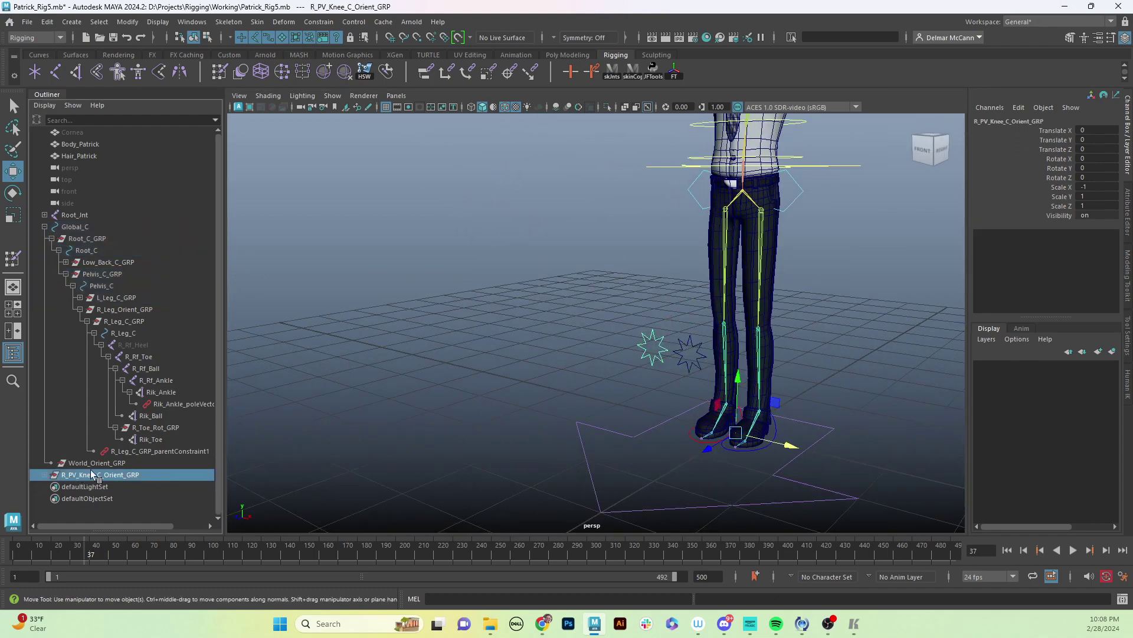
pyautogui.click(690, 440)
pyautogui.moveTo(679, 438)
pyautogui.keyDown('alt'); pyautogui.mouseDown()
pyautogui.moveTo(668, 430)
pyautogui.moveTo(678, 430)
pyautogui.mouseUp(); pyautogui.keyUp('alt')
pyautogui.press('p')
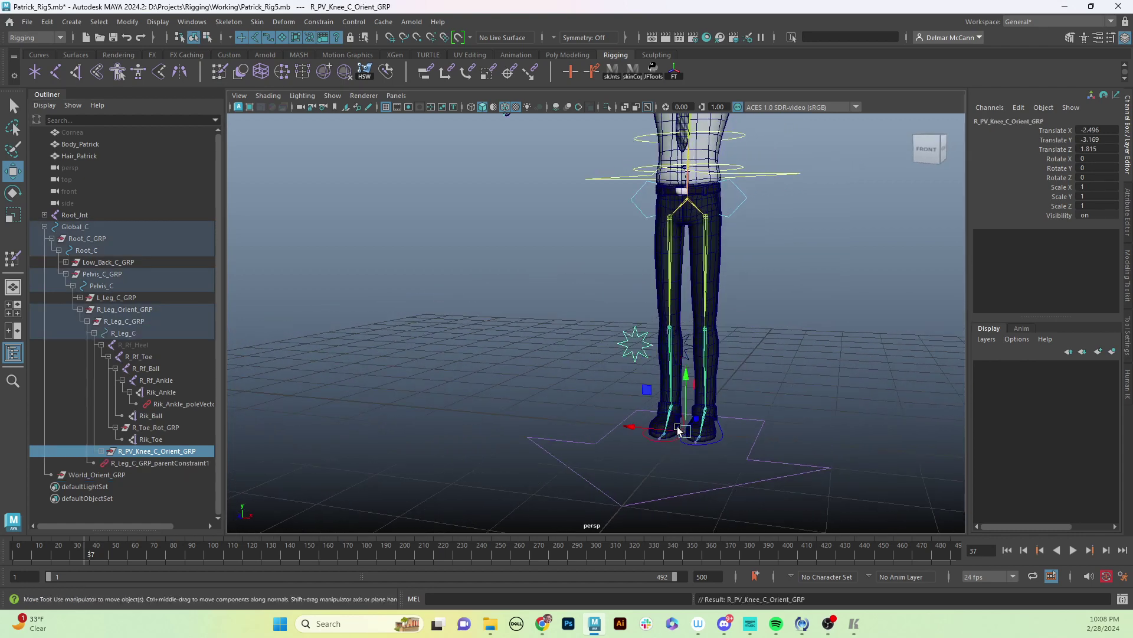
# - Try out the R_PV_Knee_C control viewed from the front, undo the last change, and clear the selection
pyautogui.click(577, 291)
pyautogui.click(634, 345)
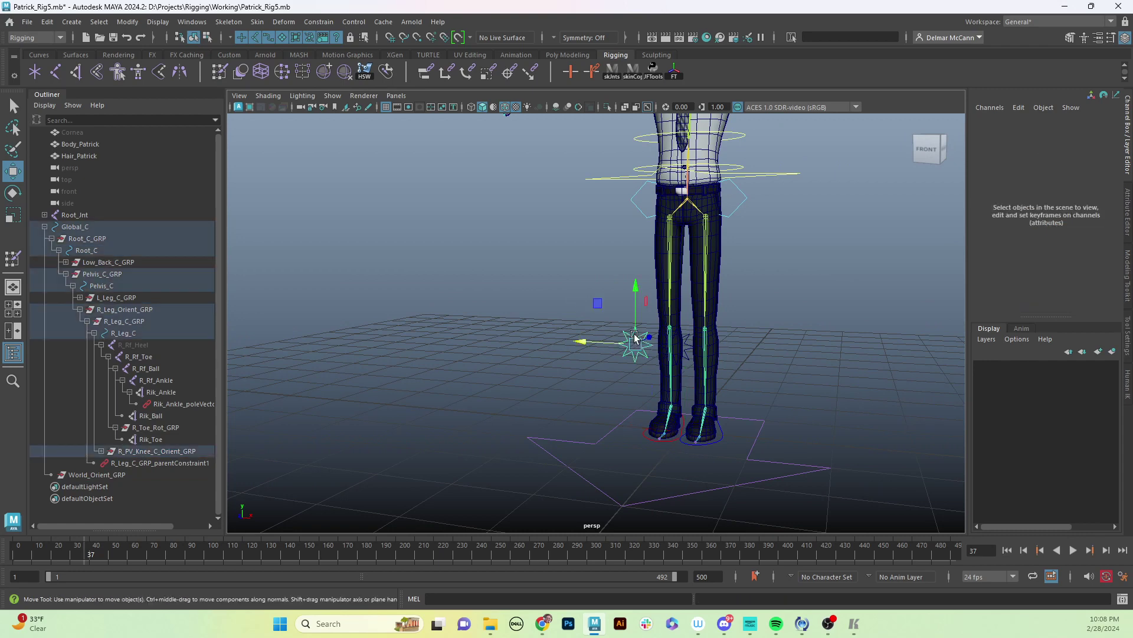
pyautogui.keyDown('alt'); pyautogui.moveTo(686, 360); pyautogui.dragTo(748, 355); pyautogui.keyUp('alt')
pyautogui.keyDown('shift'); pyautogui.click(669, 351); pyautogui.keyUp('shift')
pyautogui.hotkey('ctrl', 'z')
pyautogui.click(767, 353)
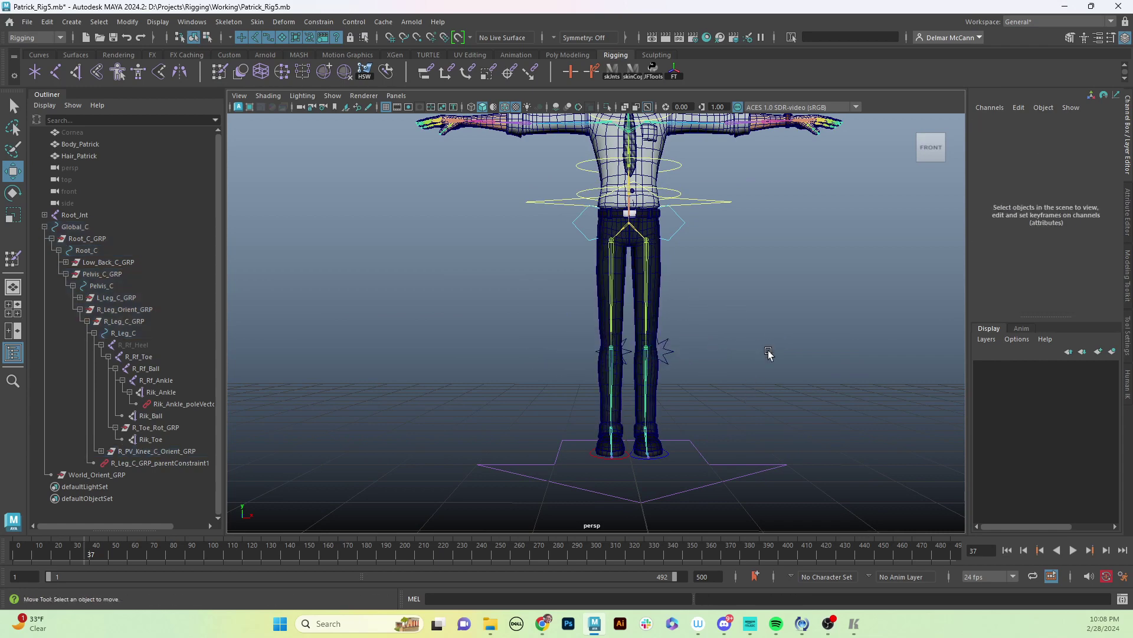
# - Enable drawing overrides on L_PV_Knee_CShape and set its index color to light blue
pyautogui.click(673, 353)
pyautogui.keyDown('alt'); pyautogui.moveTo(672, 353); pyautogui.dragTo(767, 377); pyautogui.keyUp('alt')
pyautogui.click(1128, 337)
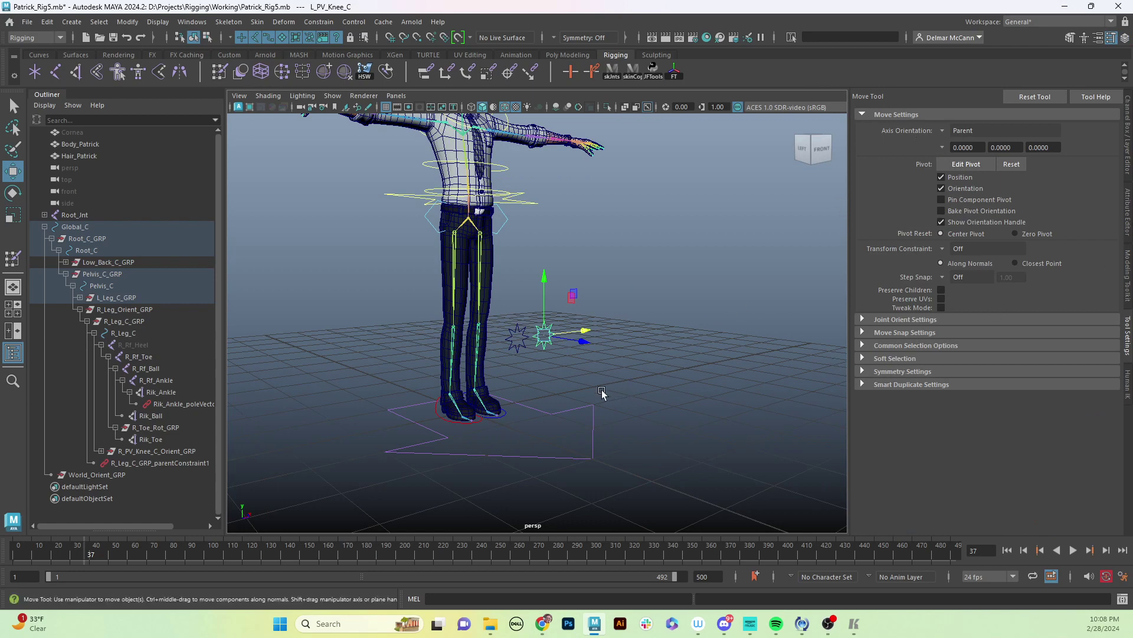
pyautogui.click(1128, 212)
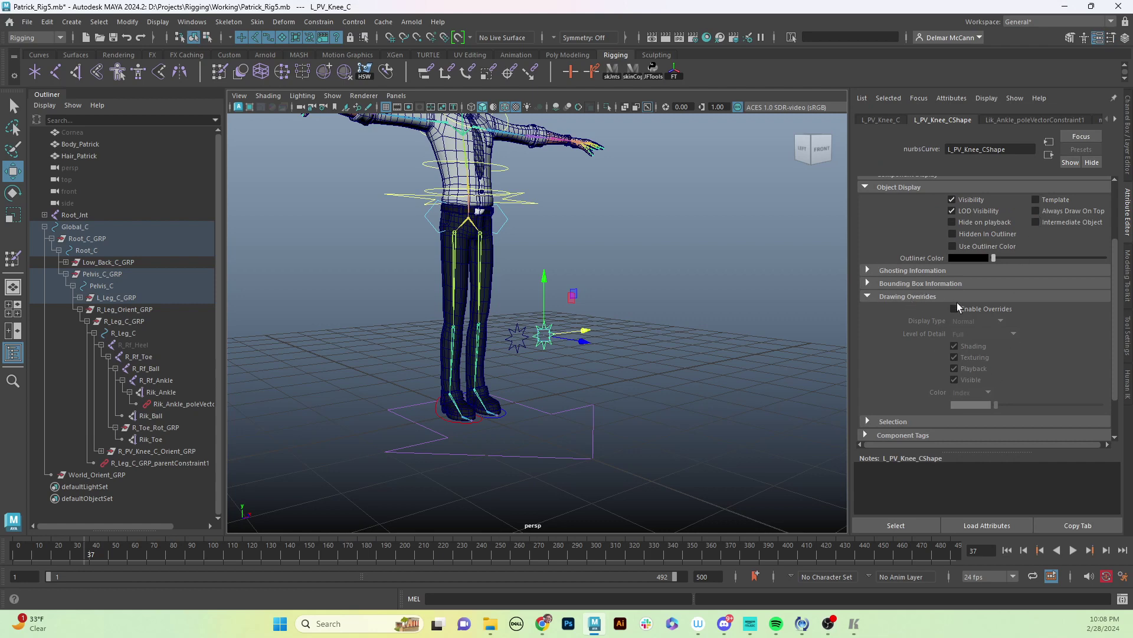
pyautogui.click(955, 307)
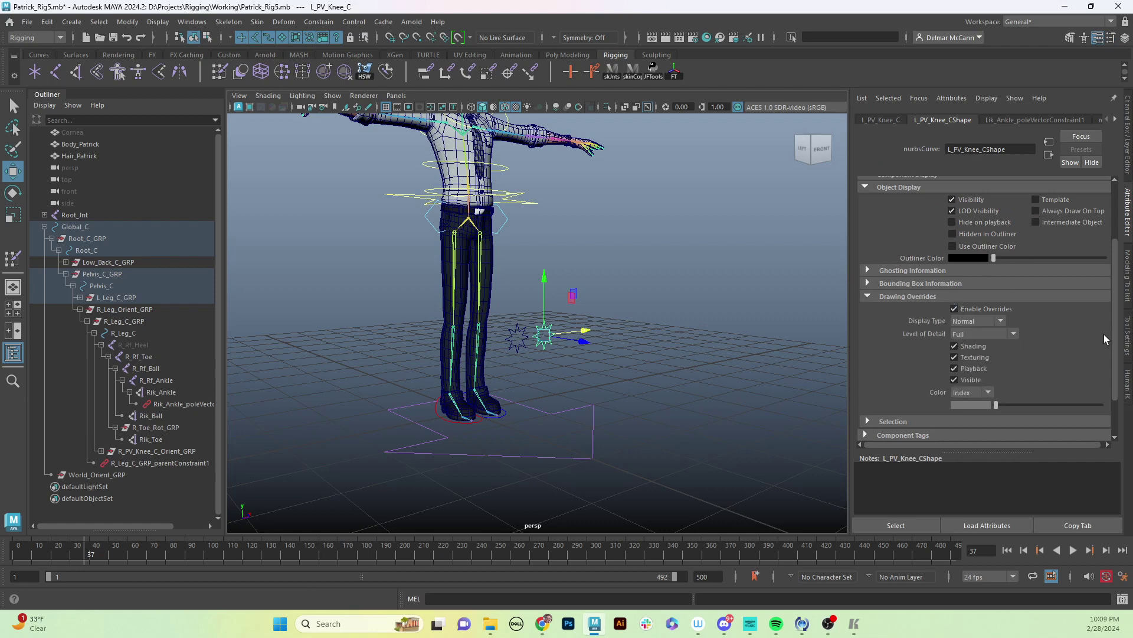
pyautogui.scroll(-2, 1117, 340)
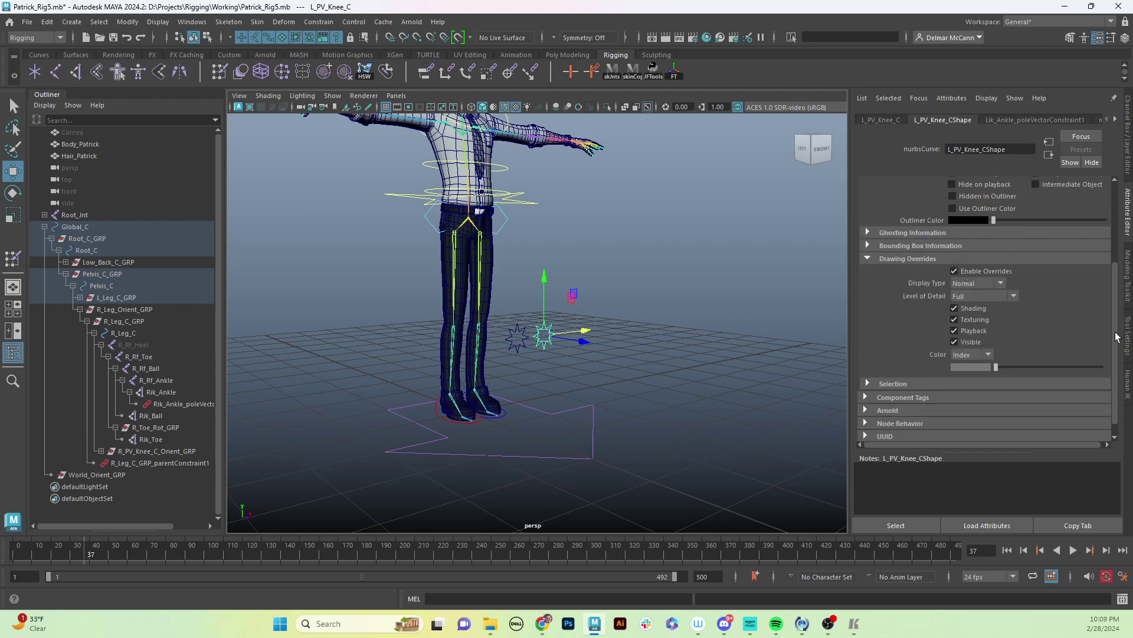
pyautogui.scroll(-1, 1117, 341)
pyautogui.moveTo(996, 352); pyautogui.dragTo(1057, 351)
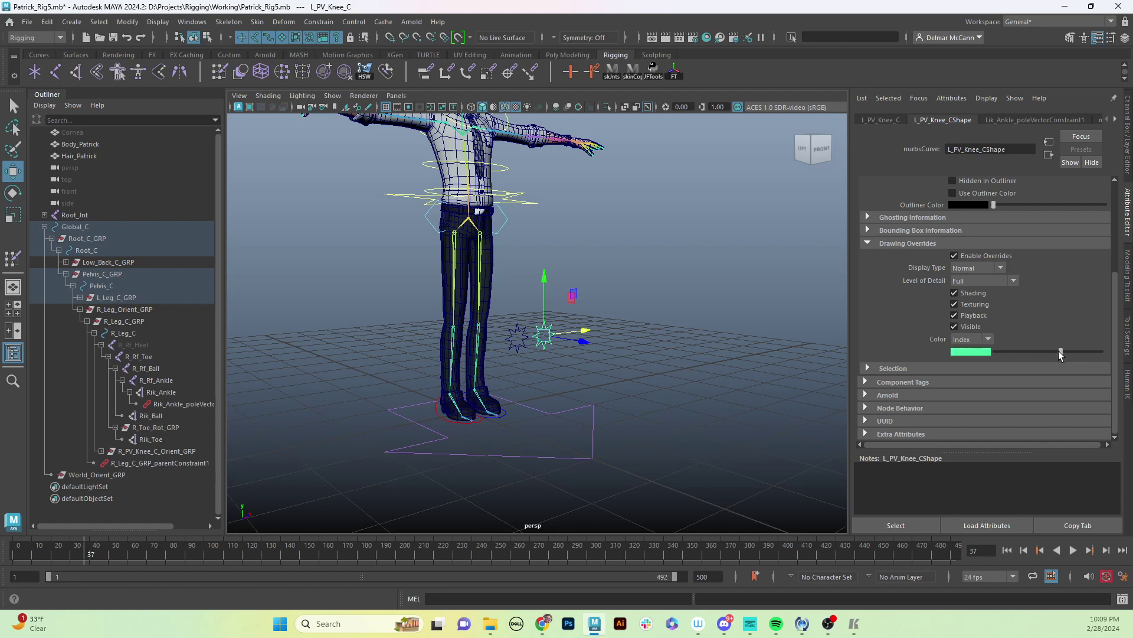
pyautogui.click(720, 367)
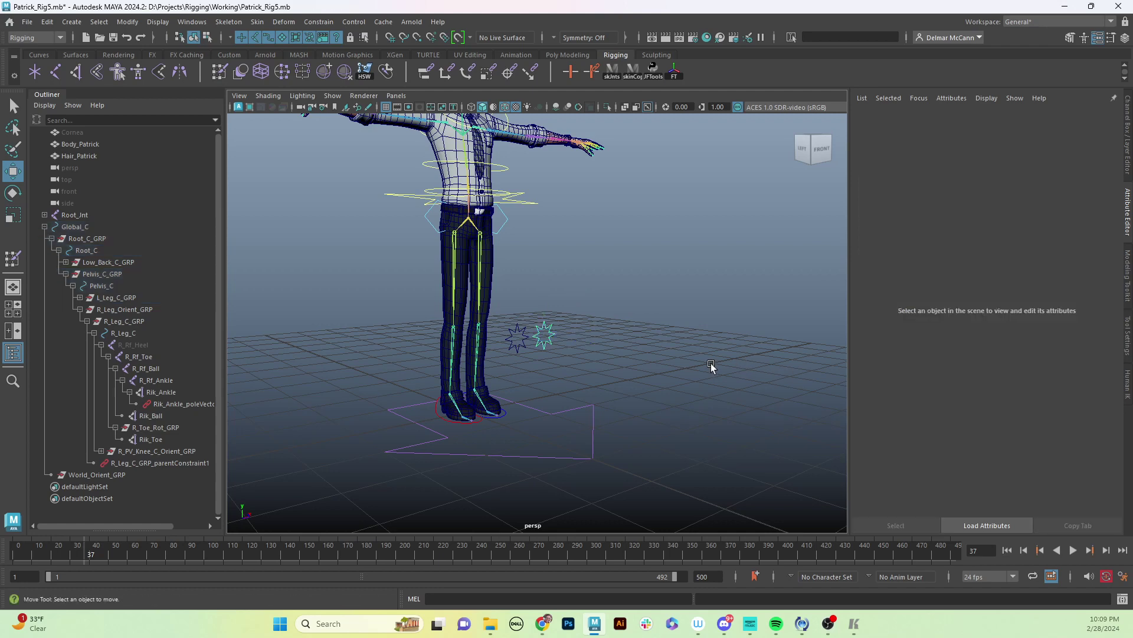
# - Enable drawing overrides on R_PV_Knee_CShape and set its index color to light pink
pyautogui.click(518, 334)
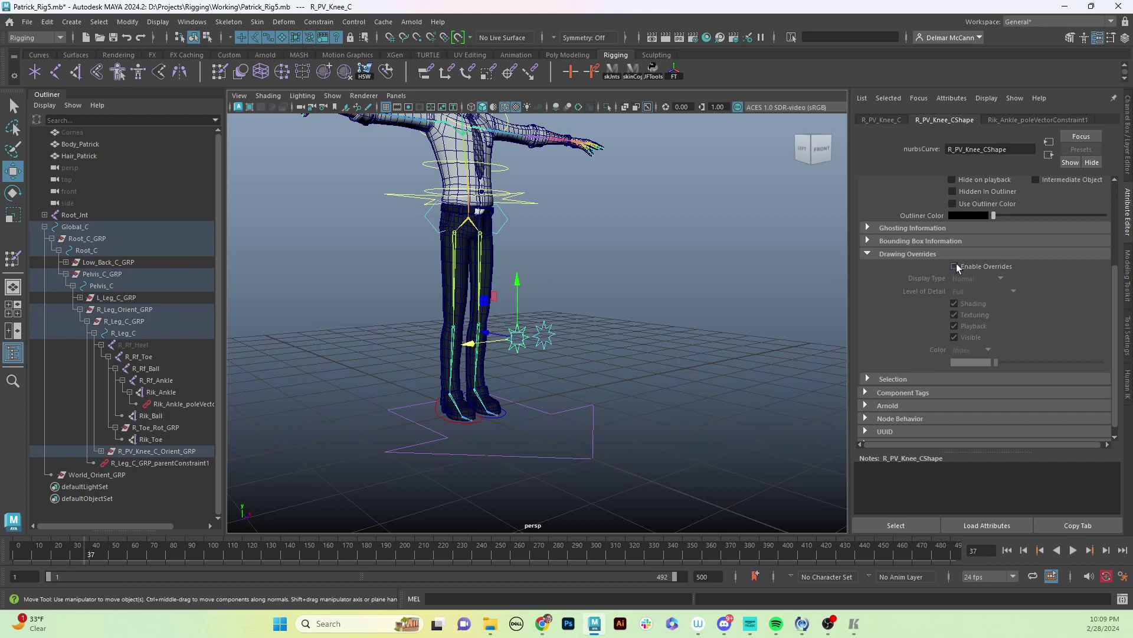
pyautogui.click(955, 266)
pyautogui.moveTo(998, 362); pyautogui.dragTo(1063, 365)
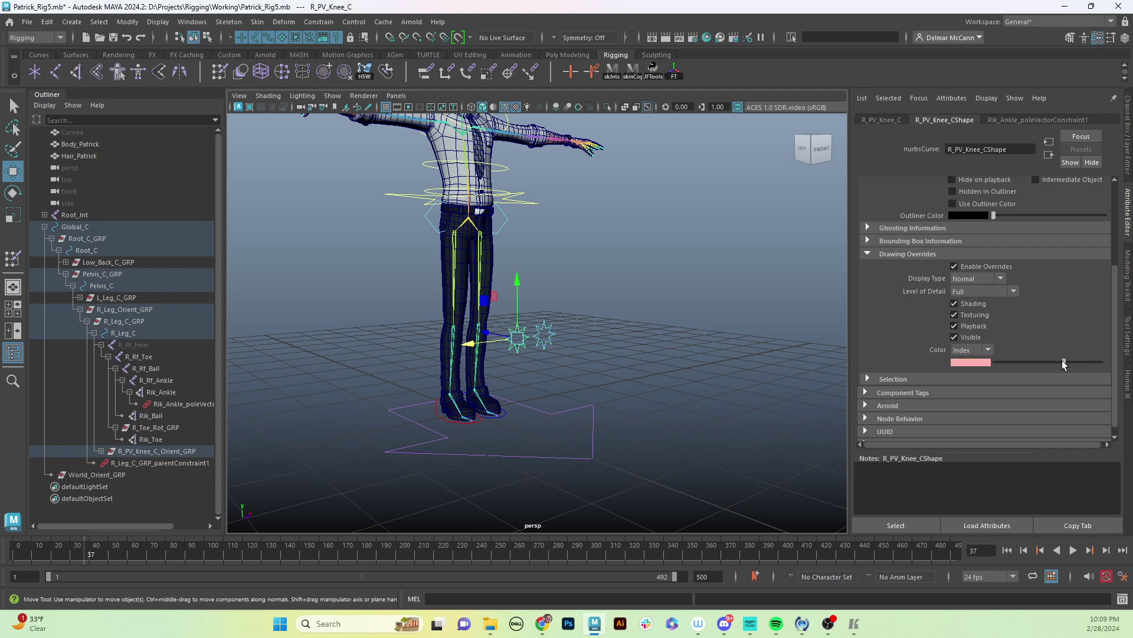
pyautogui.click(656, 366)
pyautogui.keyDown('alt'); pyautogui.moveTo(657, 366); pyautogui.dragTo(617, 369); pyautogui.keyUp('alt')
pyautogui.keyDown('alt'); pyautogui.moveTo(584, 378); pyautogui.dragTo(708, 359, button='right'); pyautogui.keyUp('alt')
pyautogui.moveTo(709, 359)
pyautogui.keyDown('alt'); pyautogui.mouseDown()
pyautogui.moveTo(563, 361)
pyautogui.moveTo(717, 349)
pyautogui.mouseUp(); pyautogui.keyUp('alt')
pyautogui.keyDown('alt'); pyautogui.moveTo(717, 350); pyautogui.dragTo(676, 354, button='right'); pyautogui.keyUp('alt')
pyautogui.keyDown('alt'); pyautogui.moveTo(675, 355); pyautogui.dragTo(566, 396); pyautogui.keyUp('alt')
pyautogui.keyDown('alt'); pyautogui.moveTo(757, 426); pyautogui.dragTo(719, 418); pyautogui.keyUp('alt')
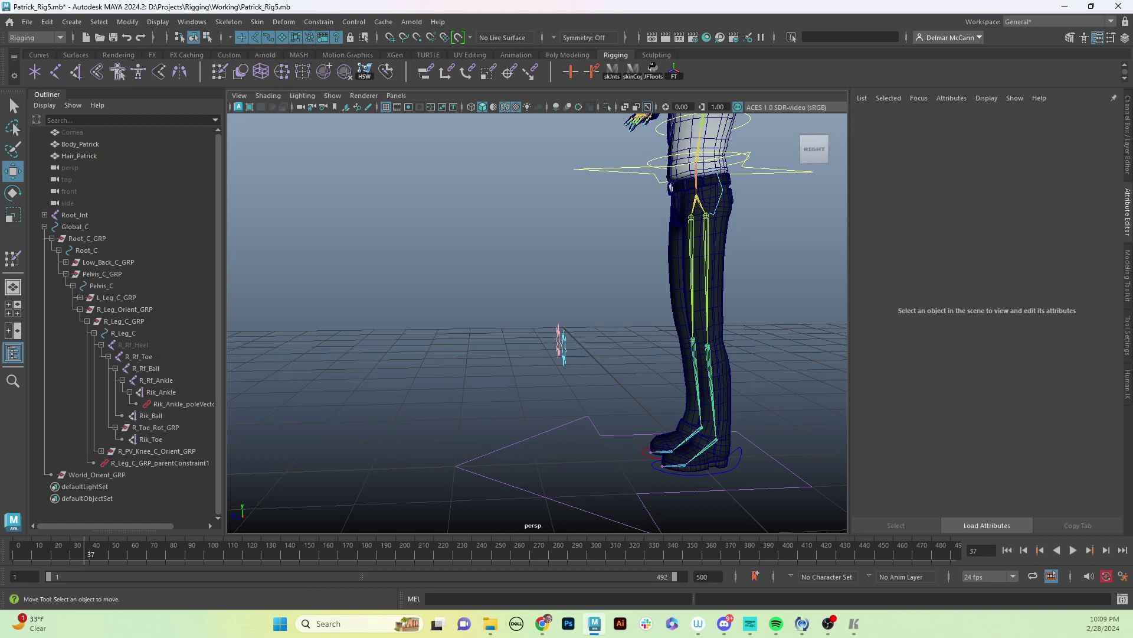
pyautogui.hotkey('alt', 'Tab')
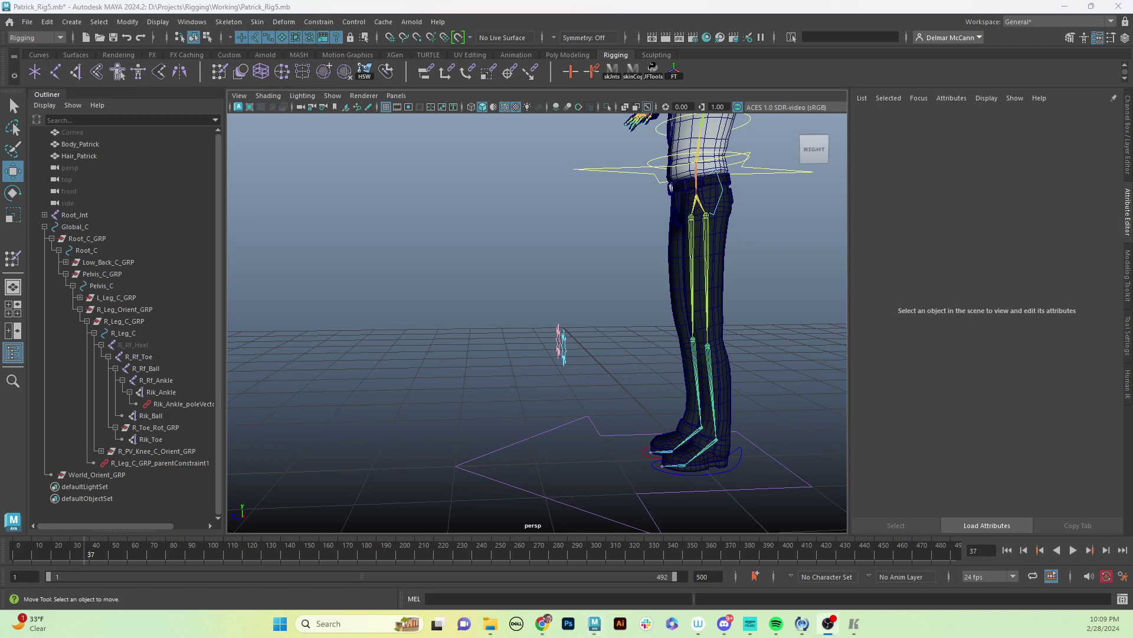